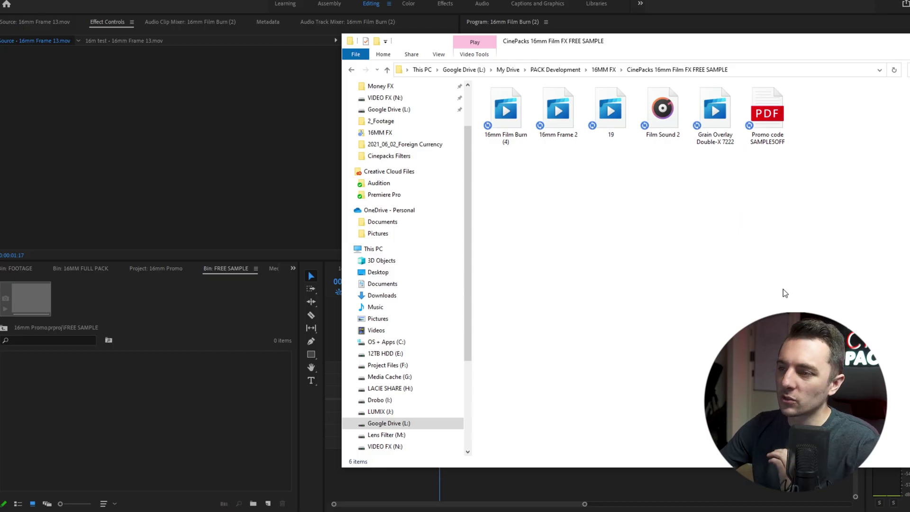
- Examine the video, audio and PDF files in the CinePacks 16mm Film FX FREE SAMPLE folder
left_click(506, 113)
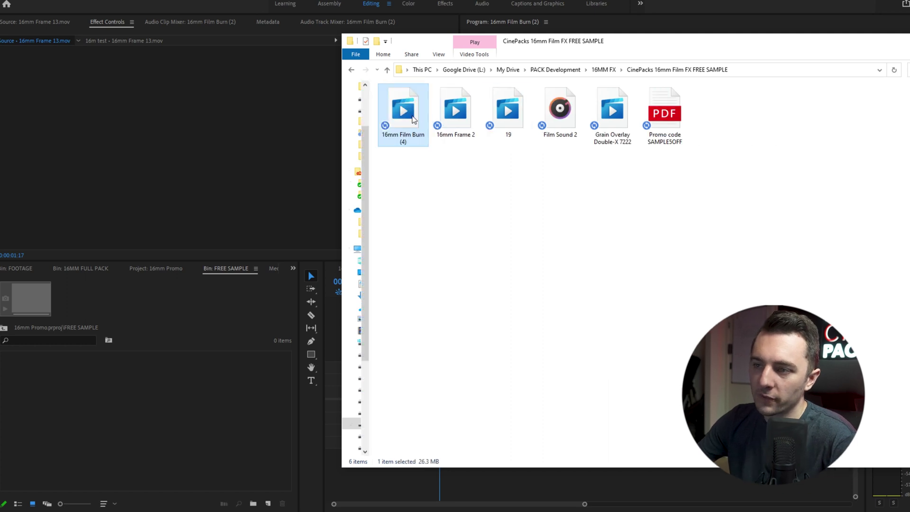
left_click(465, 119)
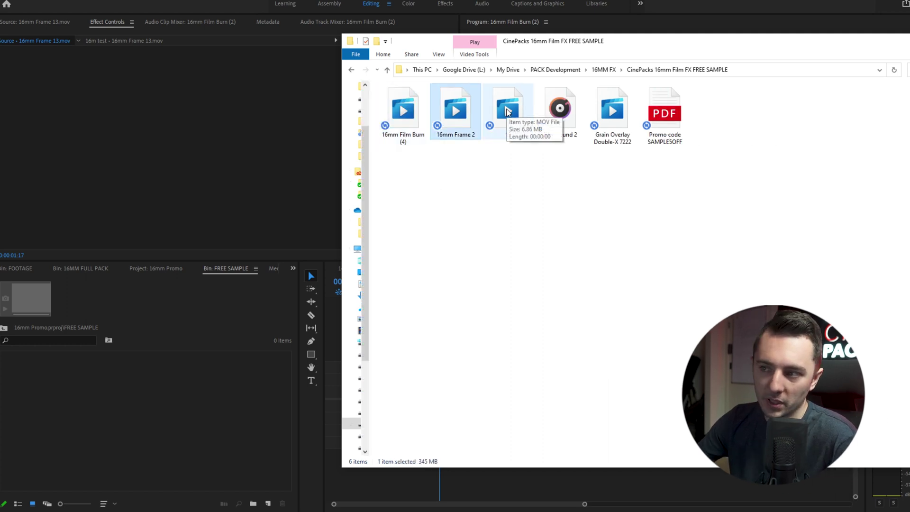
left_click(507, 112)
left_click(560, 112)
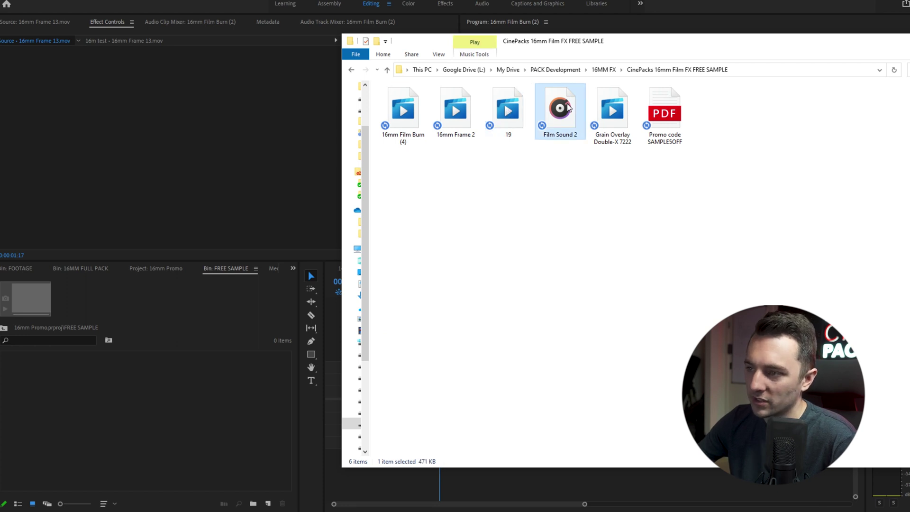
left_click(613, 124)
left_click_drag(609, 166, 378, 83)
left_click(704, 197)
left_click(670, 116)
left_click(671, 116, "ctrl")
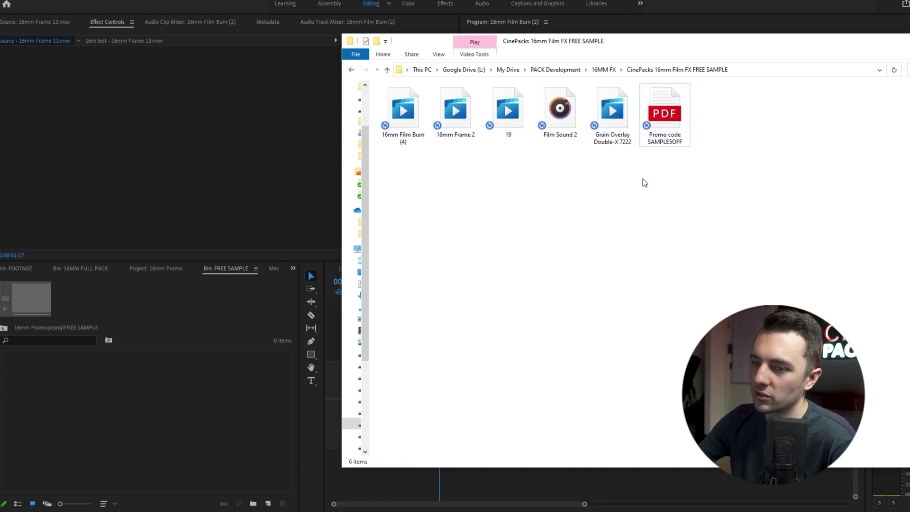
- Import the four sample videos and the Film Sound 2 audio file from the folder into the FREE SAMPLE bin
left_click_drag(593, 46, 909, 45)
left_click_drag(908, 170, 758, 86)
left_click_drag(59, 511, 115, 393)
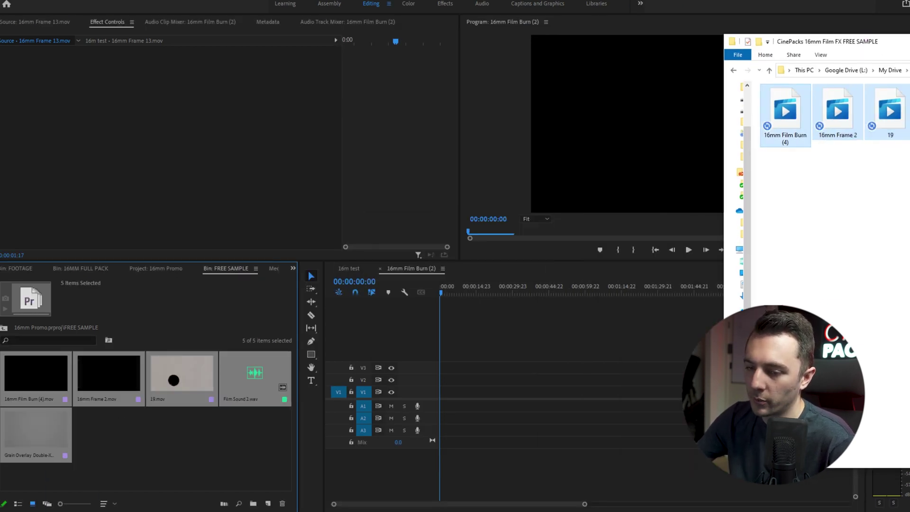
left_click(197, 453)
- Preview 16mm Film Burn (4).mov, 16mm Frame 2.mov and 19.mov from the FREE SAMPLE bin
double_click(35, 375)
key("space")
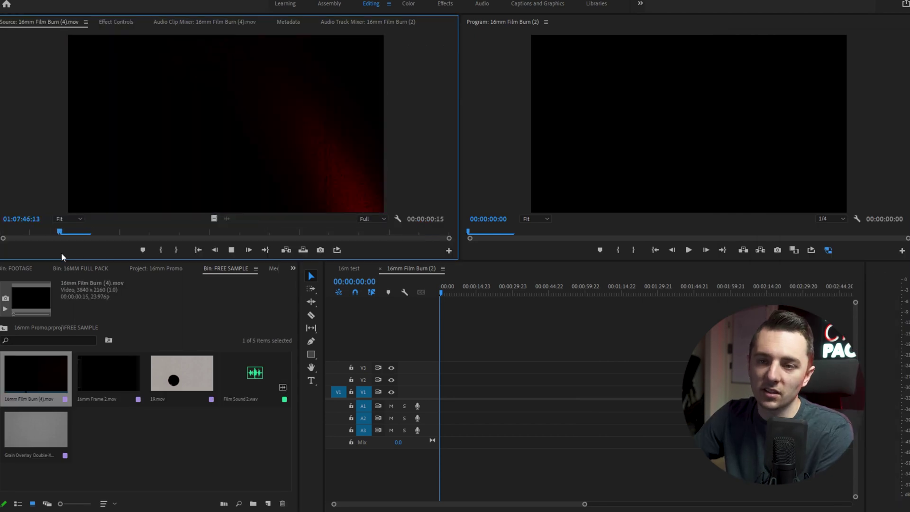
double_click(121, 374)
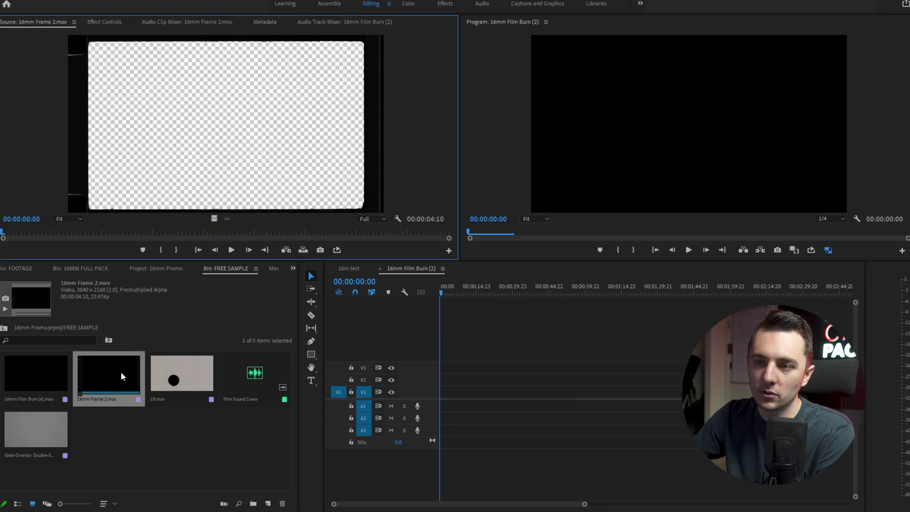
key("space")
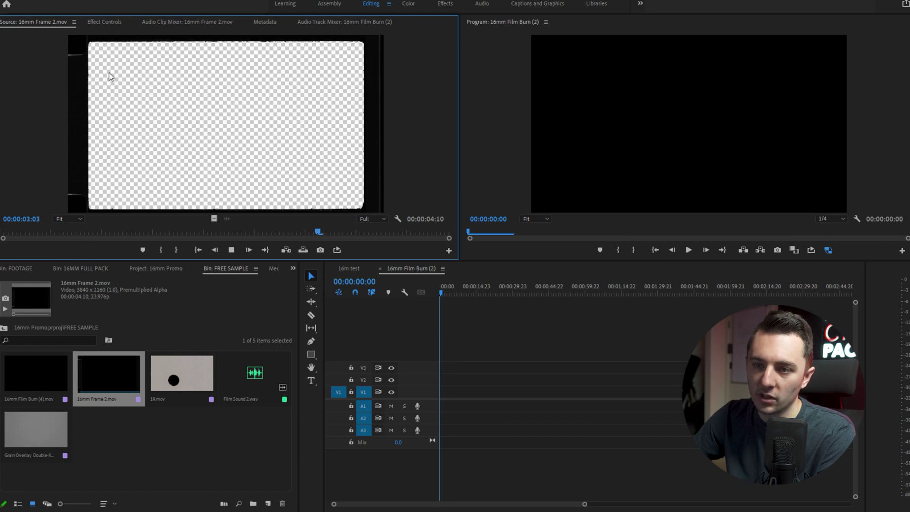
double_click(184, 386)
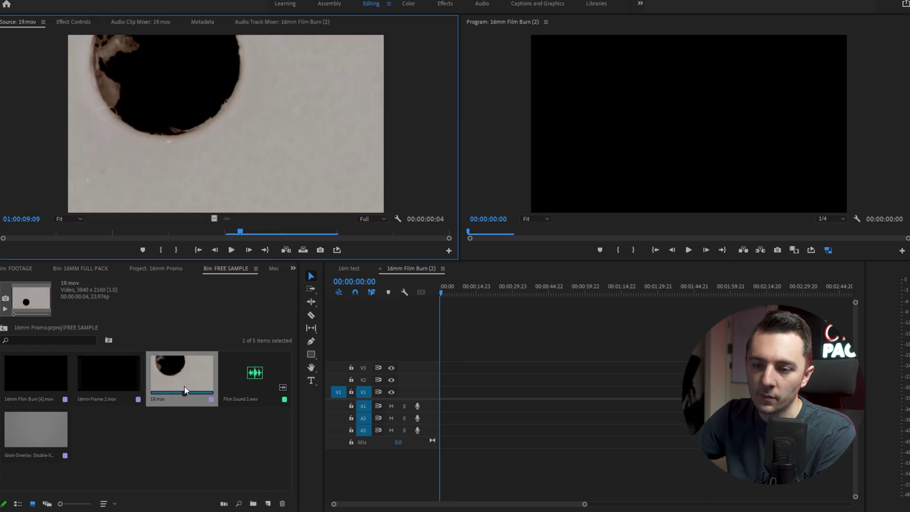
key("space")
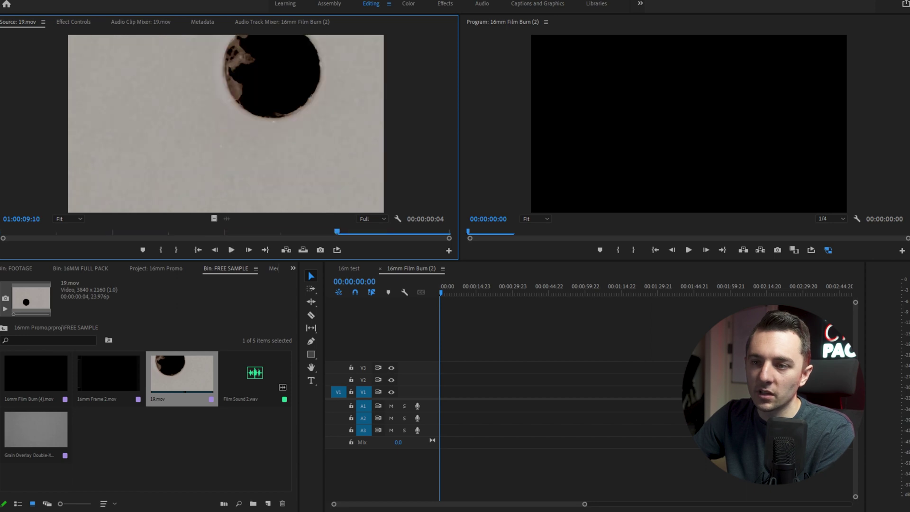
- Play back Film Sound 2.wav and the Grain Overlay Double-X 7222.mov clip from the FREE SAMPLE bin
double_click(242, 366)
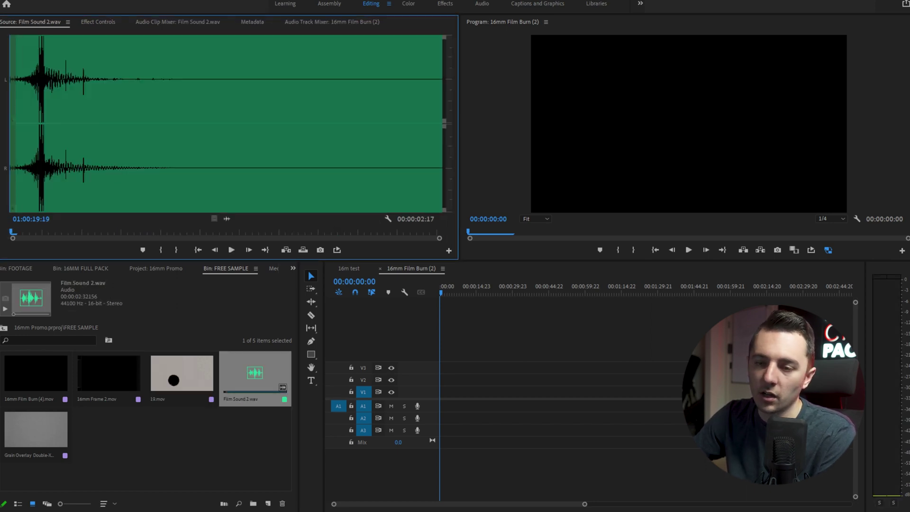
key("space")
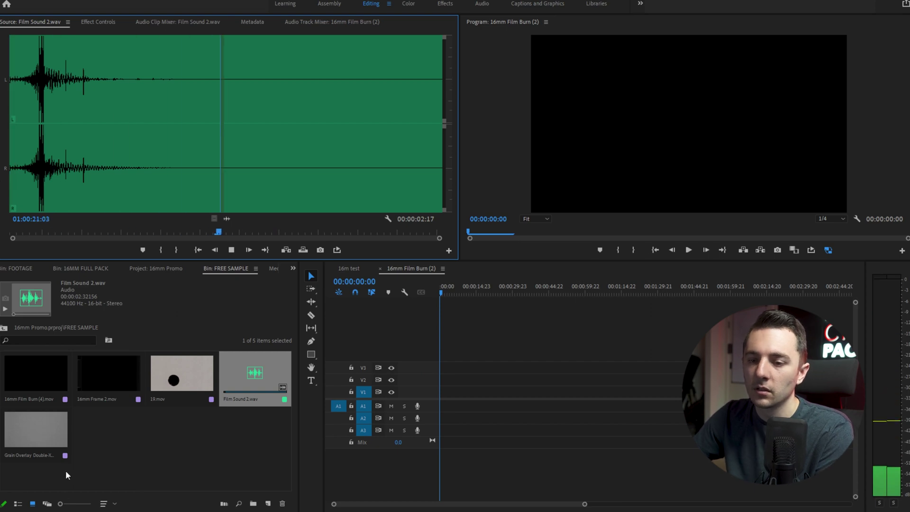
left_click(43, 422)
double_click(44, 422)
key("space")
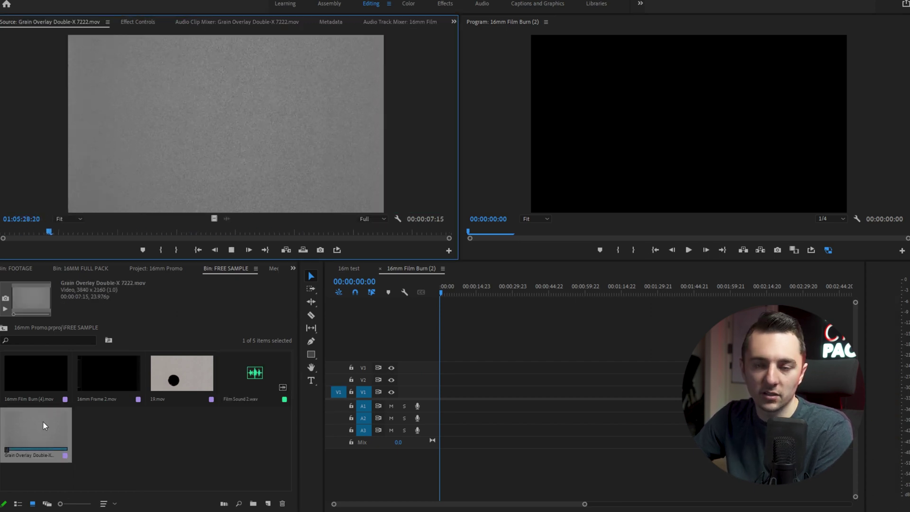
key("space")
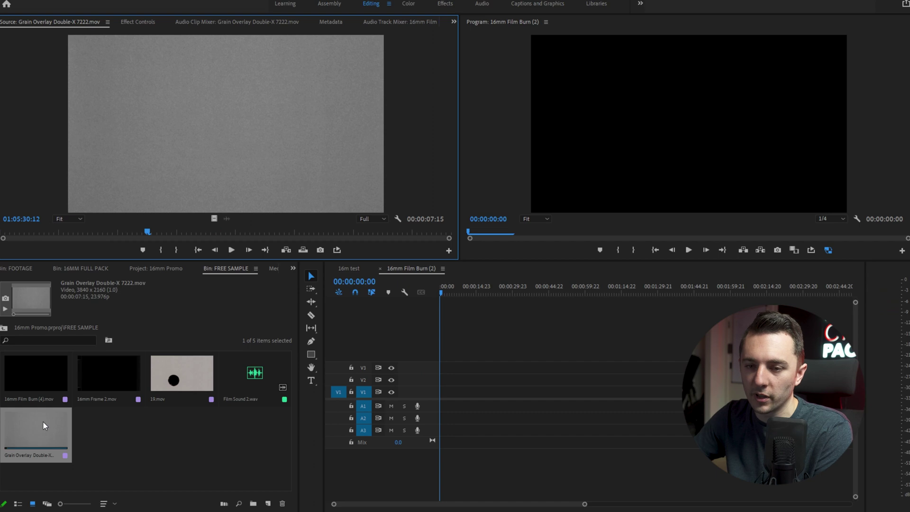
left_click(175, 441)
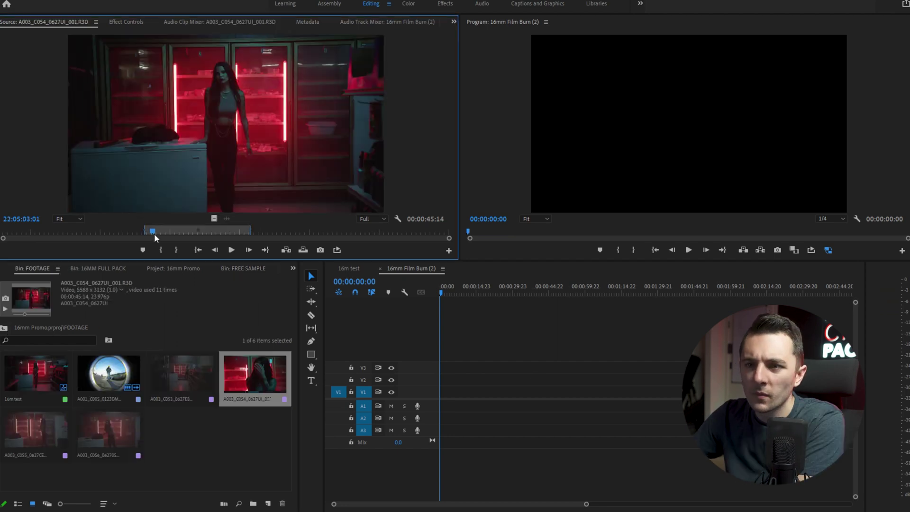
- Mark the range of the A003_C054_0627UI_001.R3D source clip from 22:04:50:13 to 22:04:57:00
left_click_drag(155, 234, 125, 234)
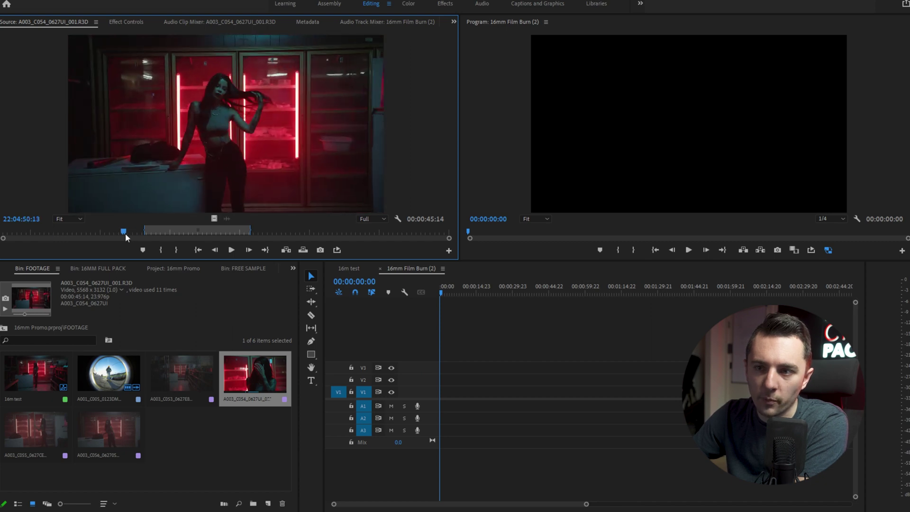
key("i")
key("space")
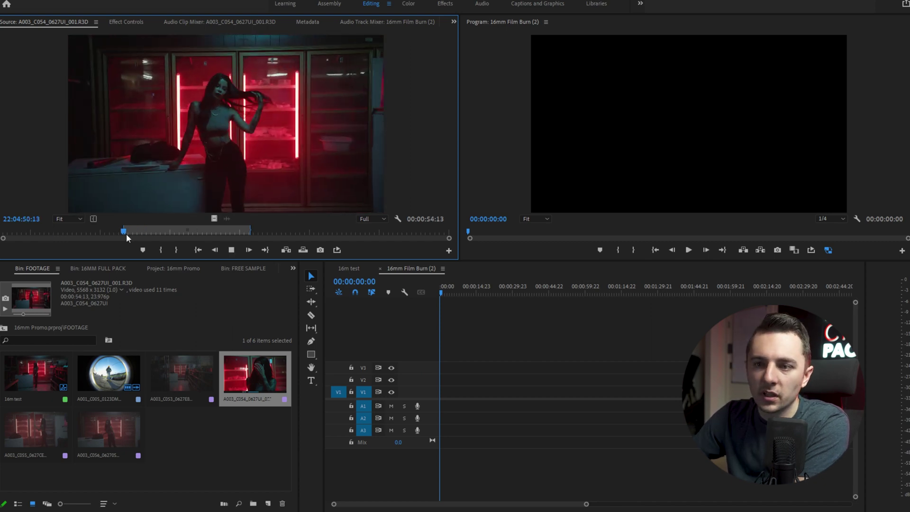
key("space")
key("o")
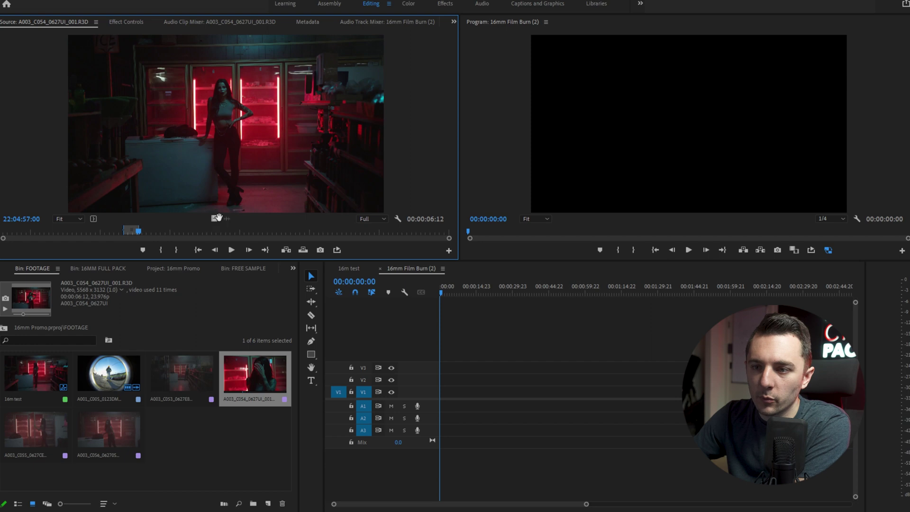
- Place the marked footage on V2 at the sequence start, keeping the existing sequence settings, and scale it to frame size
left_click_drag(436, 379, 446, 382)
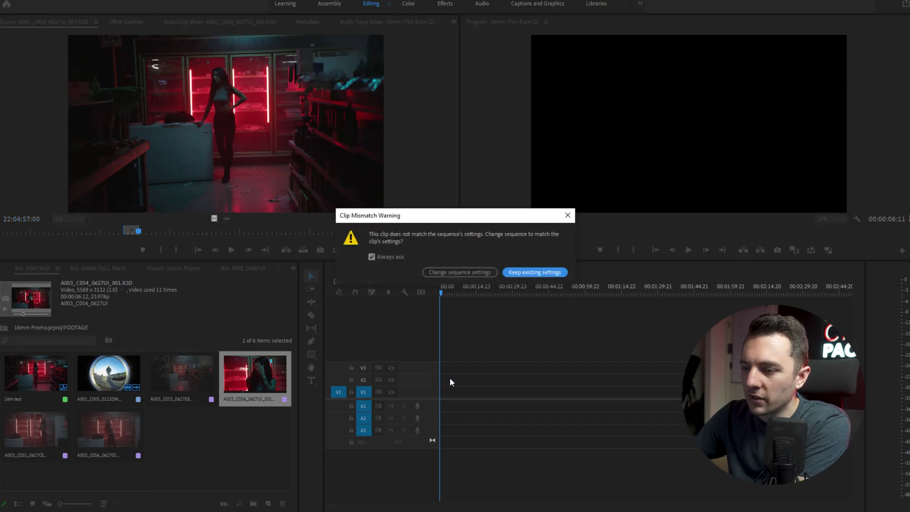
key("Return")
right_click(448, 381)
left_click(448, 380)
left_click(447, 381)
left_click(448, 381)
key("backslash")
right_click(452, 382)
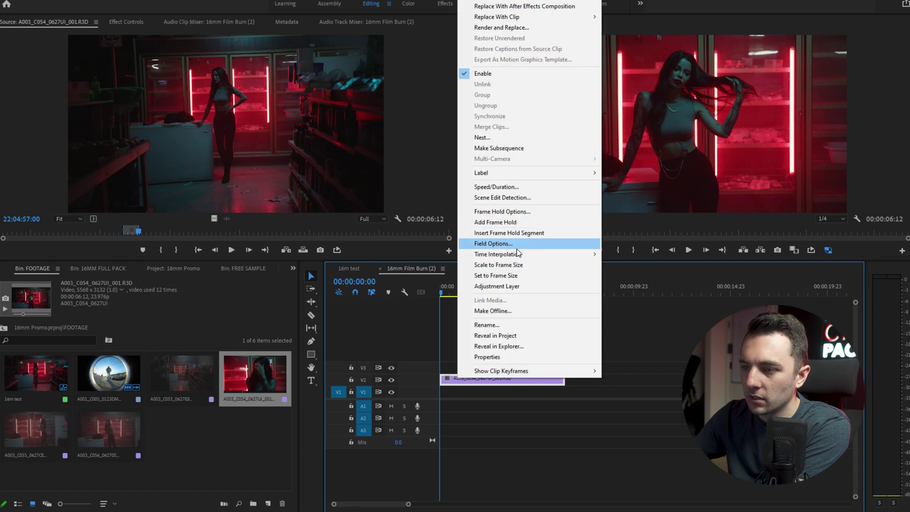
left_click(512, 266)
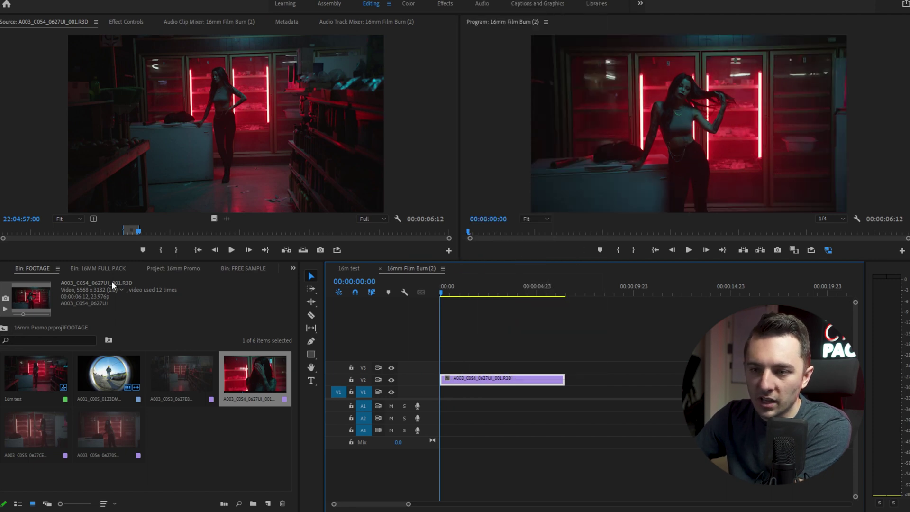
- Add 16mm Frame 2.mov from the FREE SAMPLE bin to V3 at the sequence start and compare the footage with and without it
left_click(244, 269)
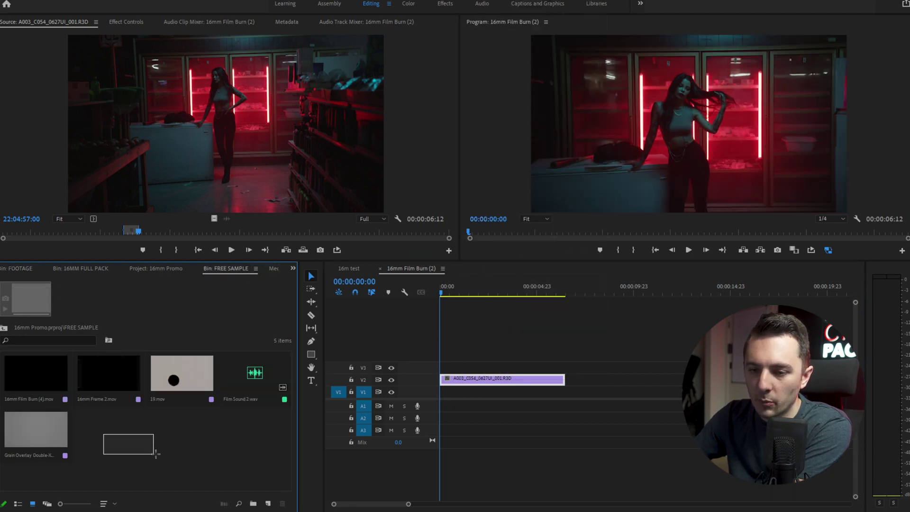
left_click_drag(126, 380, 446, 368)
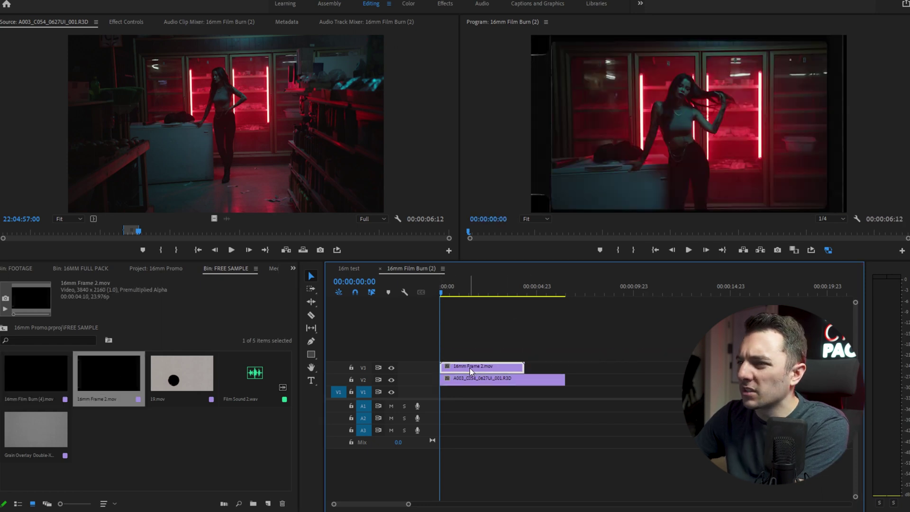
key("space")
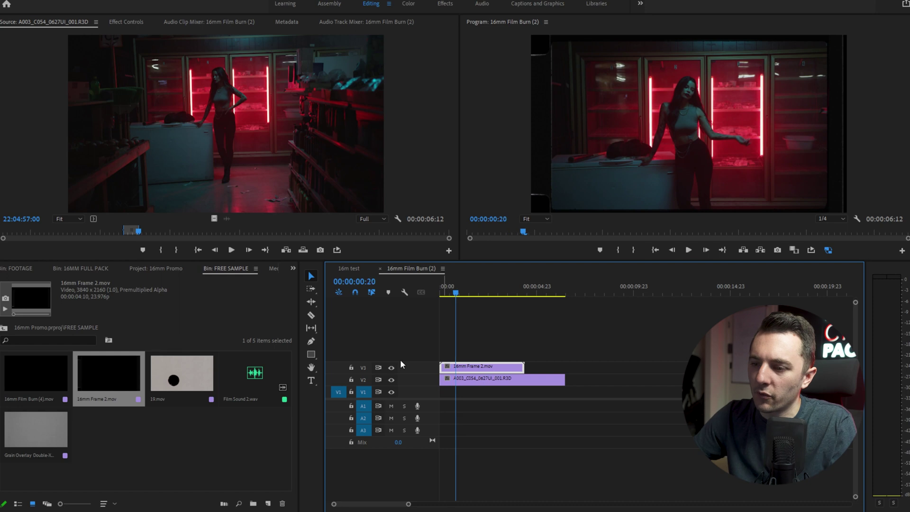
left_click(391, 368)
left_click(391, 368)
key("space")
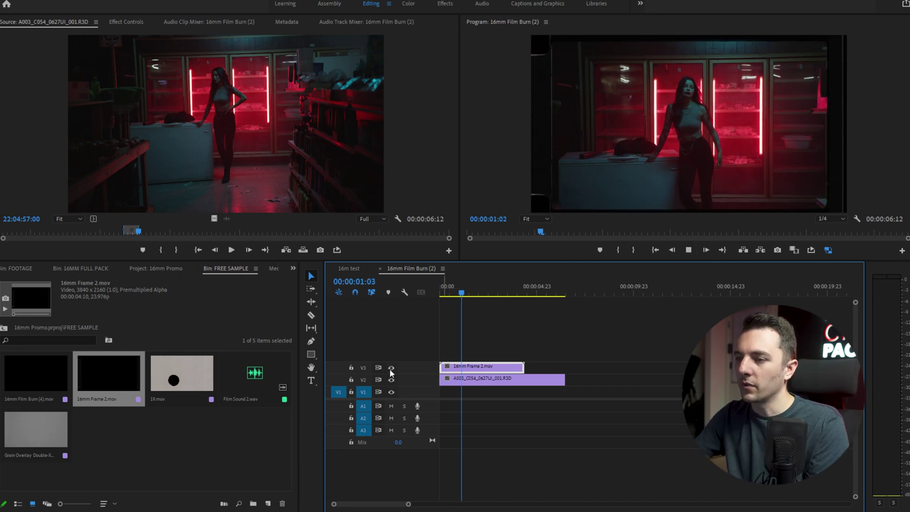
- Extend the V2 footage clip to about 00:00:11:04 and duplicate the 16mm Frame 2 overlay directly after the first one on V3
left_click_drag(564, 379, 656, 379)
left_click_drag(488, 368, 567, 370)
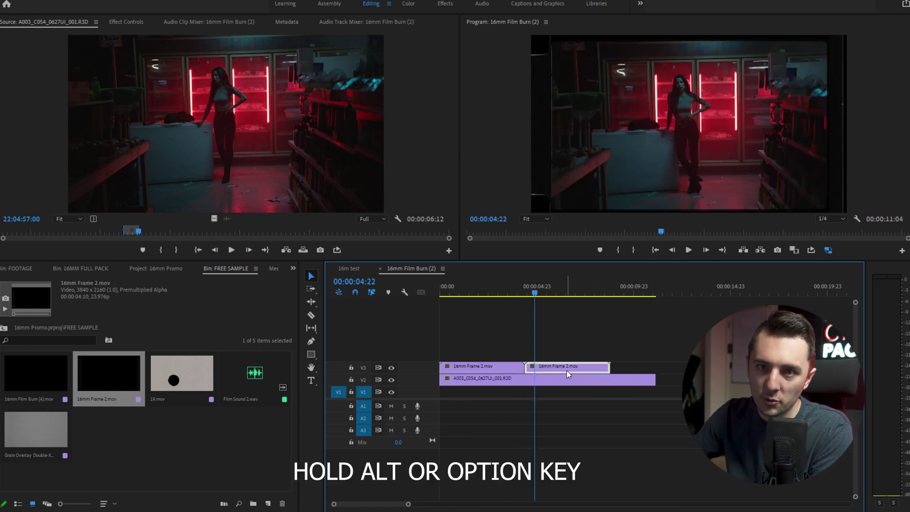
key("space")
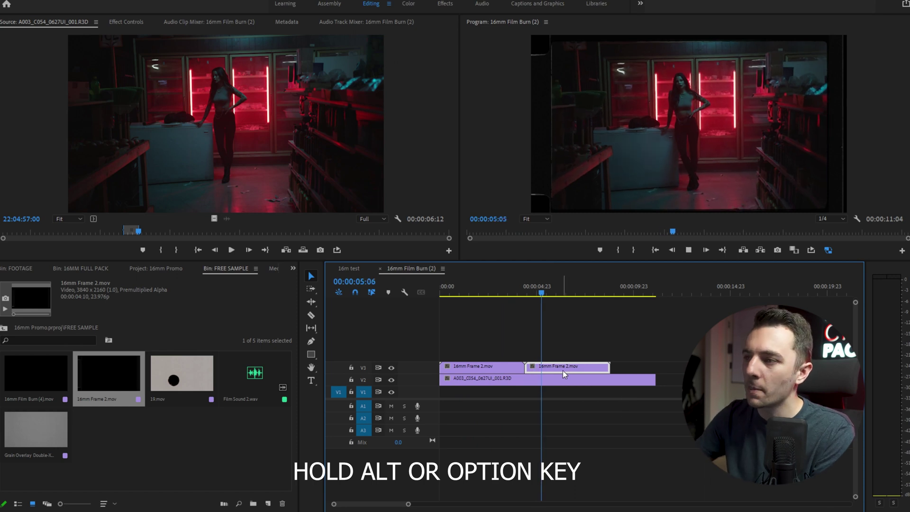
key("space")
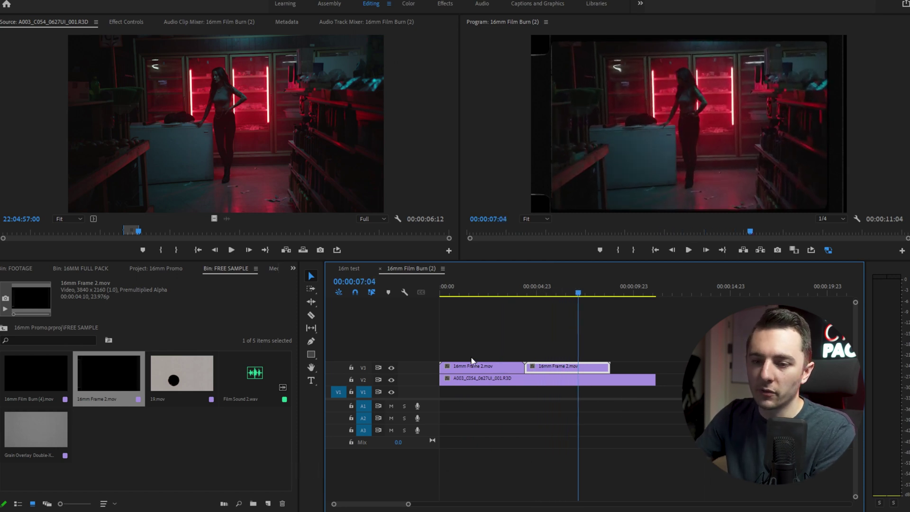
- Add 16mm Film Burn (4).mov on V4 at the sequence start and play back the opening
left_click_drag(36, 379, 448, 357)
key("Home")
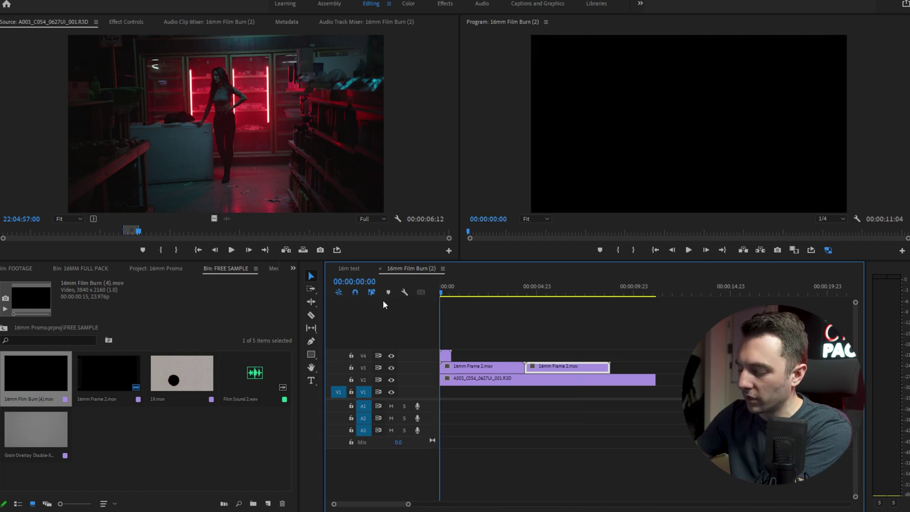
key("=")
key("=")
key("=")
key("space")
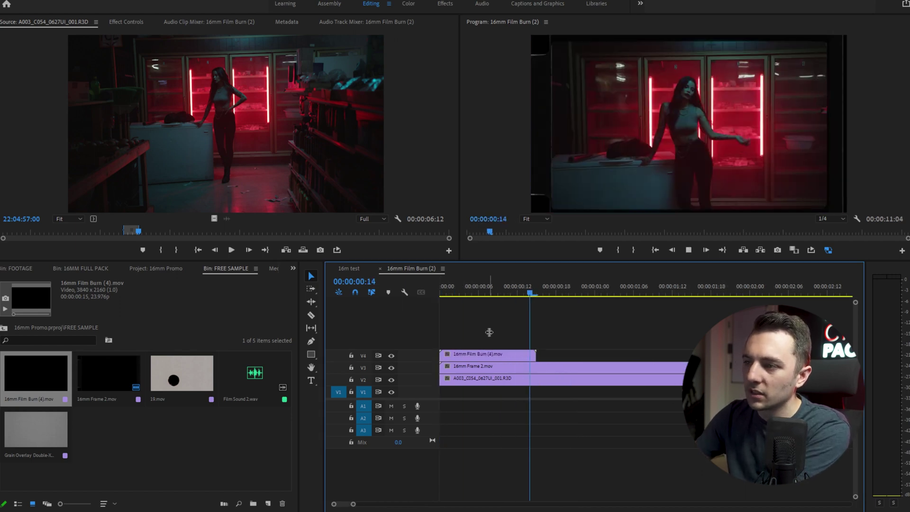
- Try the Screen blend mode on the 16mm Film Burn (4) clip and set it to Linear Dodge (Add) instead
left_click(492, 293)
left_click(500, 354)
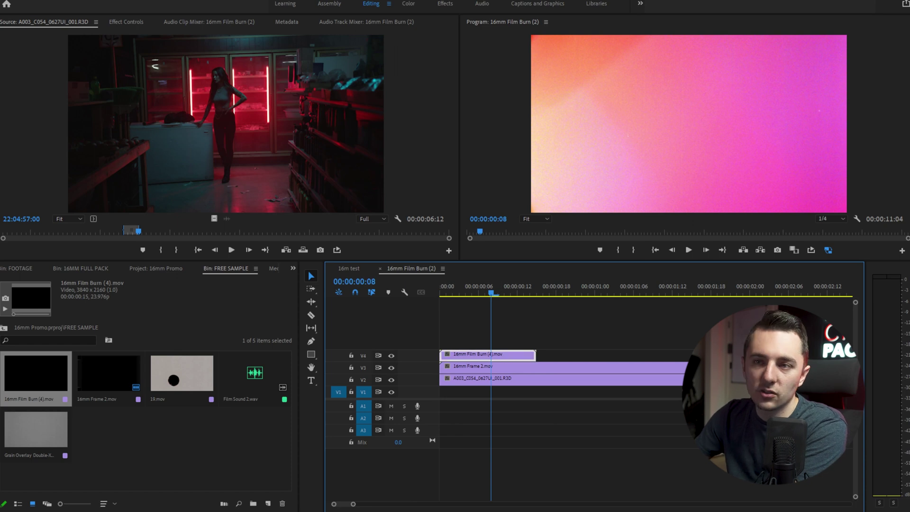
left_click(133, 21)
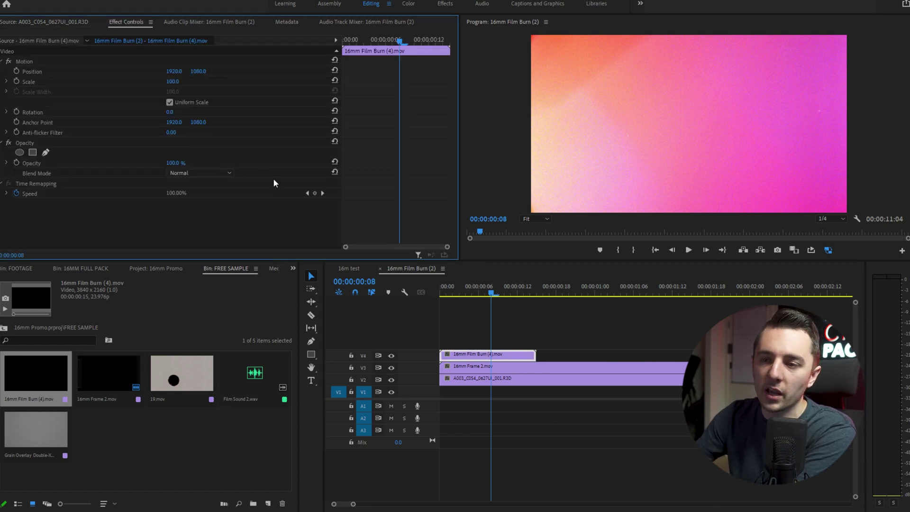
left_click(189, 172)
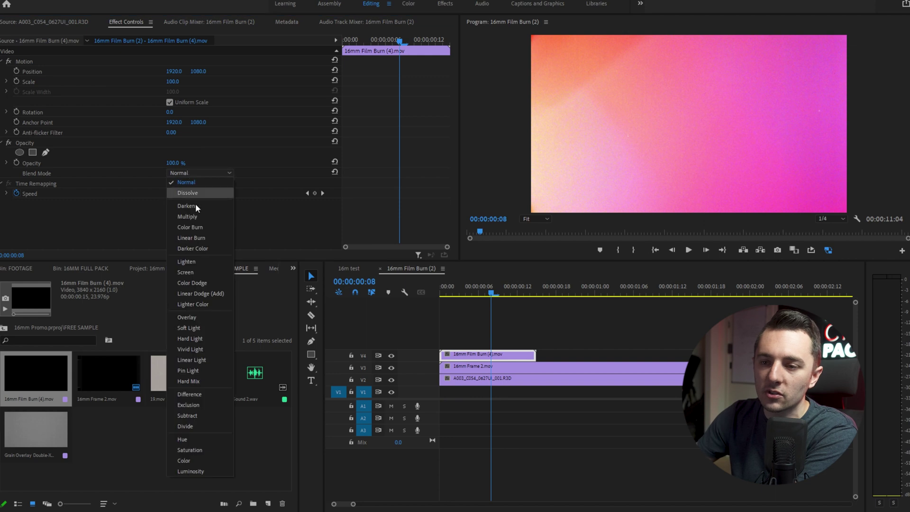
left_click(203, 272)
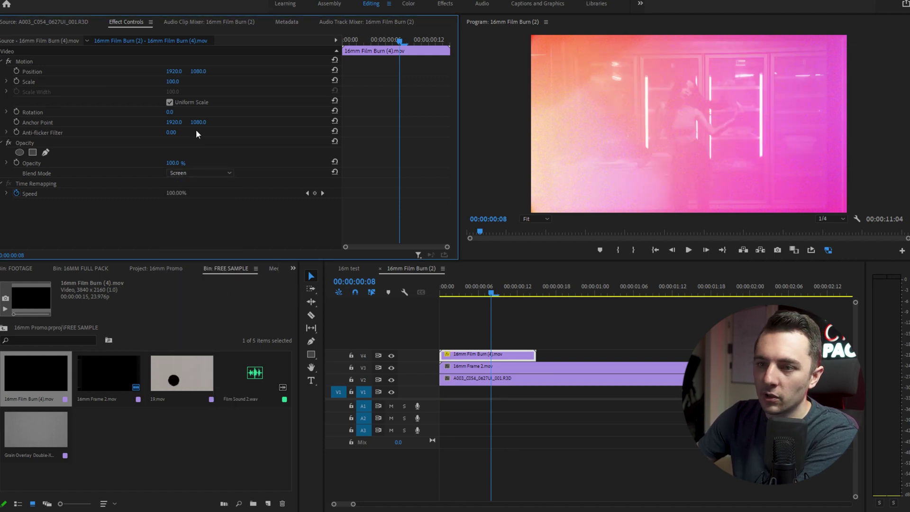
left_click(217, 173)
left_click(205, 291)
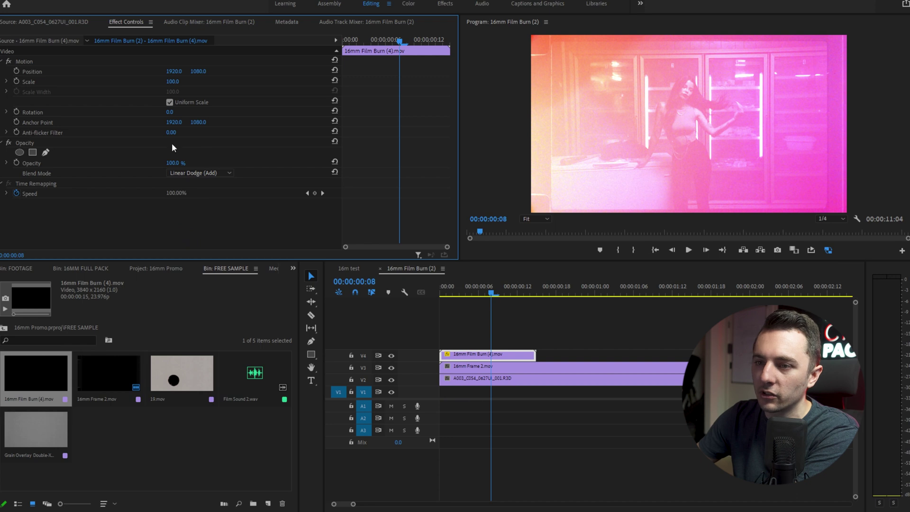
- Switch the 16mm Film Burn (4) clip to Screen for another comparison and return it to Linear Dodge (Add)
left_click(213, 175)
left_click(212, 282)
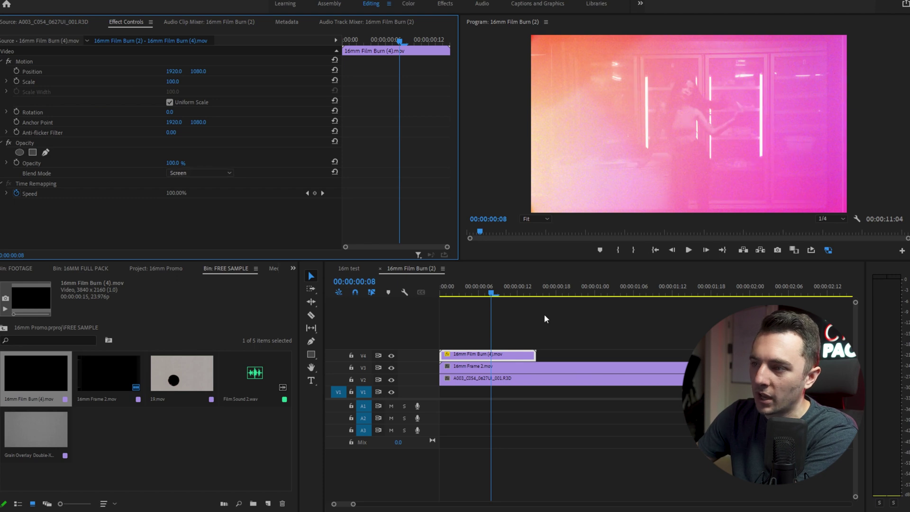
left_click(209, 173)
left_click(205, 292)
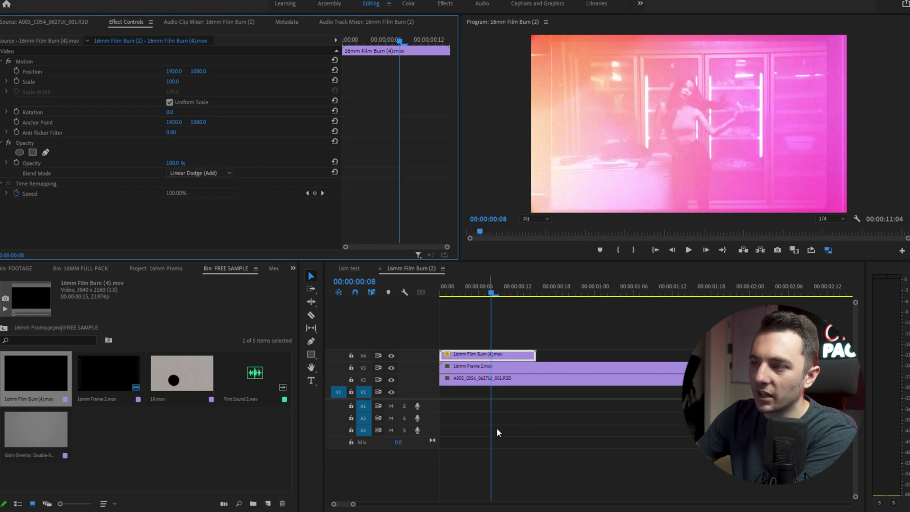
- Play back the sequence and move the 16mm Film Burn (4) clip along V4 to span 00:00:03:14
left_click(537, 435)
key("space")
key("Home")
left_click_drag(536, 354, 676, 357)
left_click(608, 289)
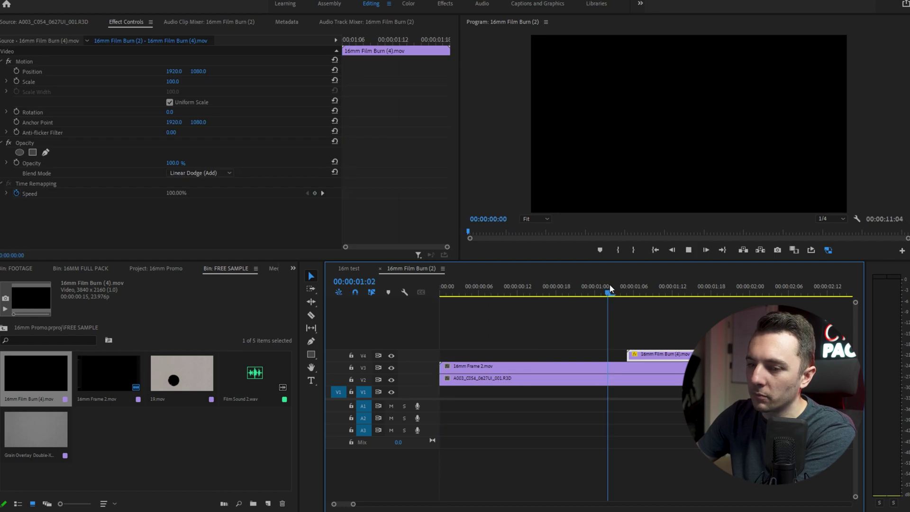
key("space")
key("backslash")
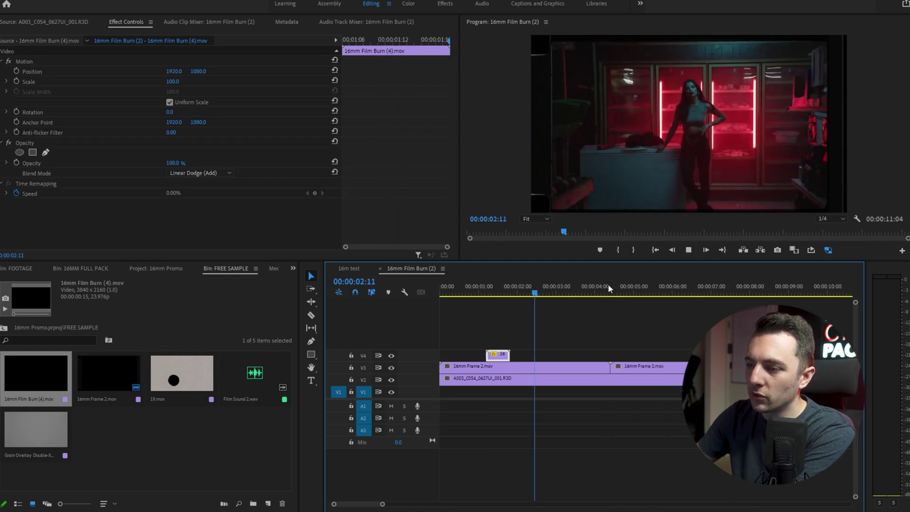
left_click_drag(498, 355, 583, 360)
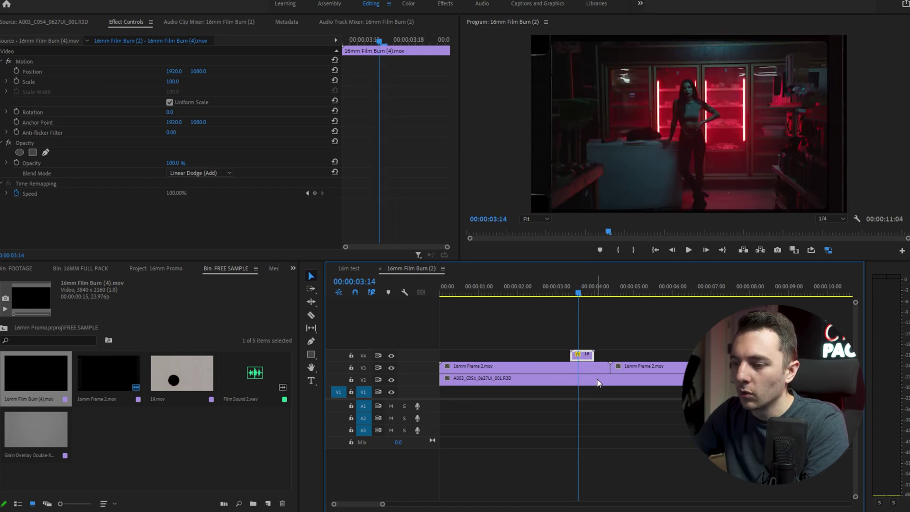
- Open the V2 clip's source footage from the FOOTAGE bin and mark a short close-up section ending at about 22:06:22:11
right_click(607, 379)
left_click(616, 348)
double_click(233, 367)
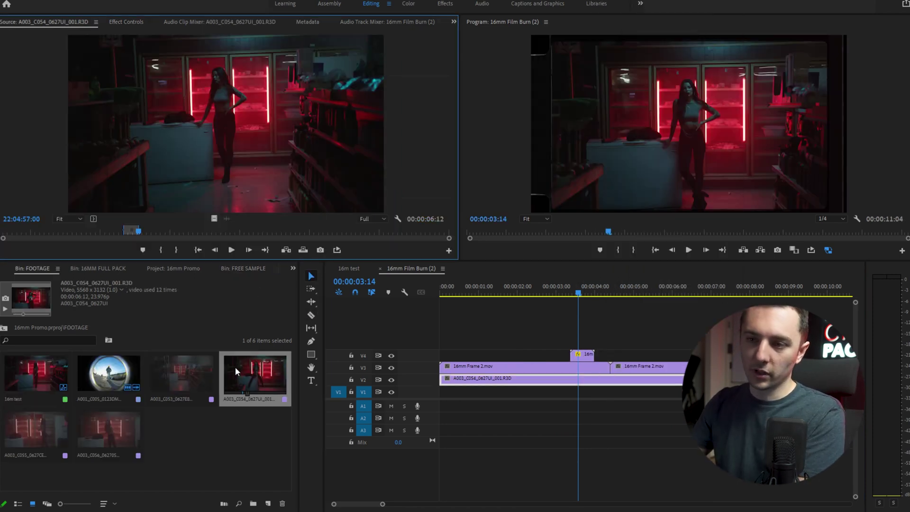
left_click_drag(270, 227, 331, 230)
key("space")
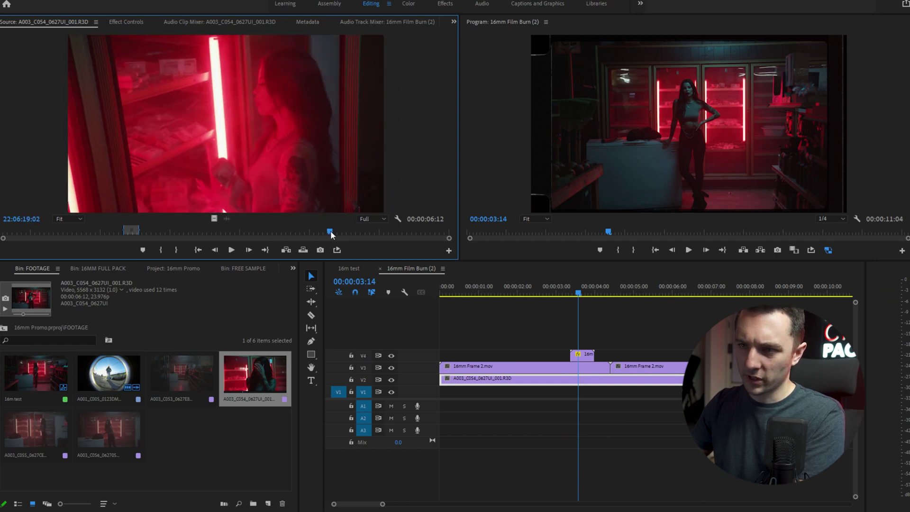
key("i")
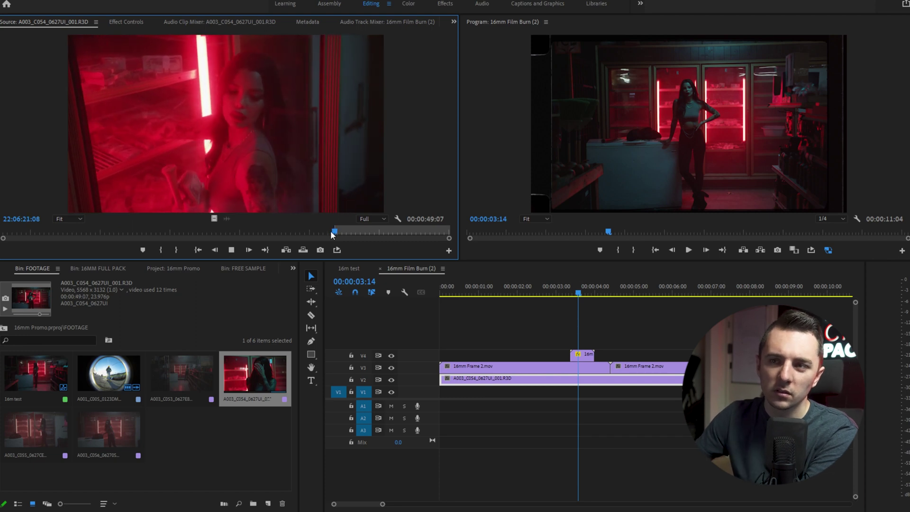
key("o")
- Place the marked close-up's video on V2 at 00:00:03:14 and play back the cut under the film burn
left_click_drag(215, 219, 583, 381)
left_click(568, 282)
key("space")
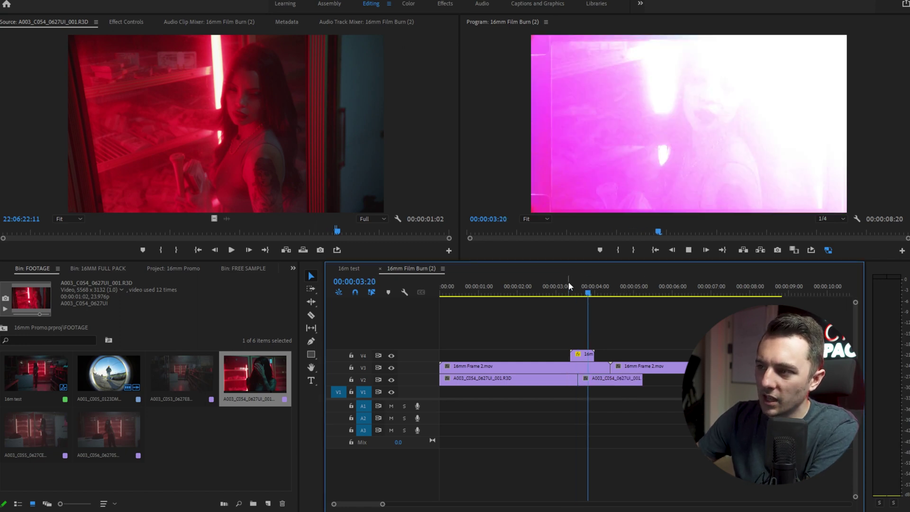
key("space")
- Nudge the film burn clip four frames earlier over the 00:00:03:14 cut and play back the transition
left_click_drag(588, 293, 579, 294)
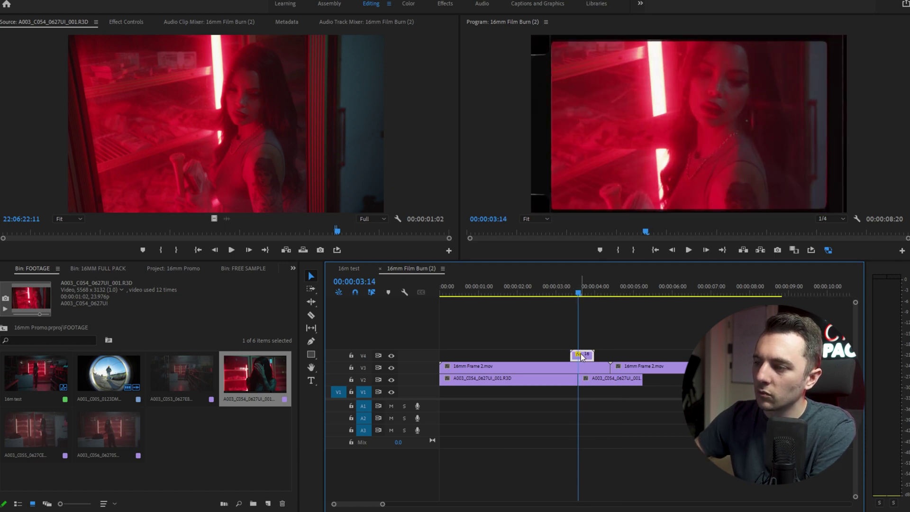
key("alt+Left")
key("alt+Left")
key("alt+Left")
key("alt+Left")
key("Right")
key("Right")
key("Right")
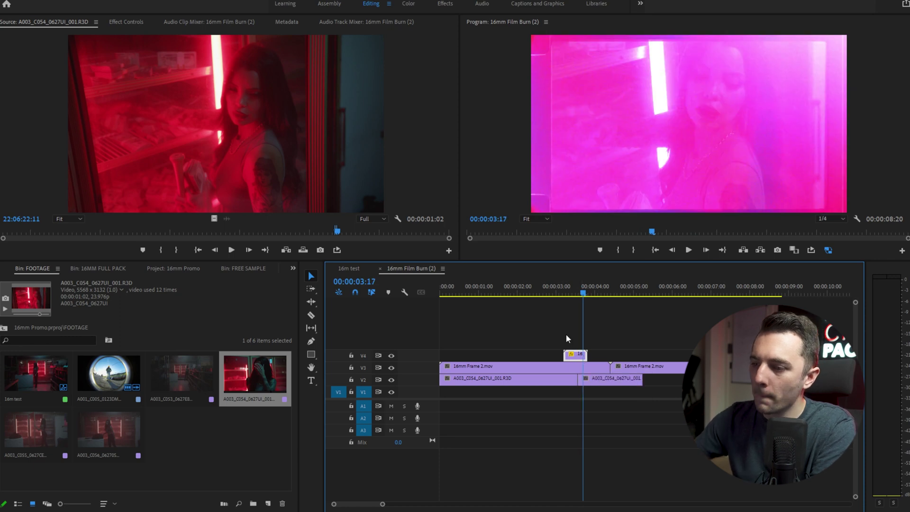
left_click(547, 286)
key("space")
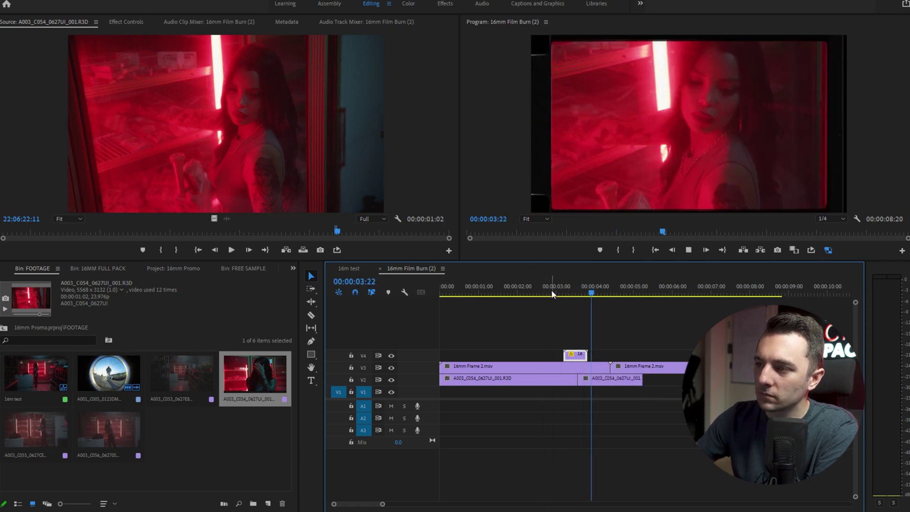
key("space")
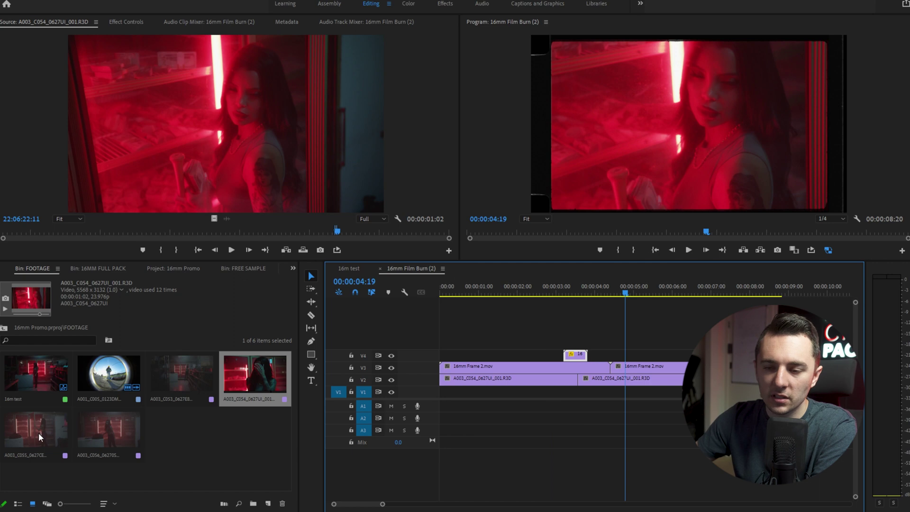
- Reopen the A003_C054_0627UI_001.R3D source and find a section around 22:05:32:06 for the third shot
right_click(656, 383)
left_click(744, 349)
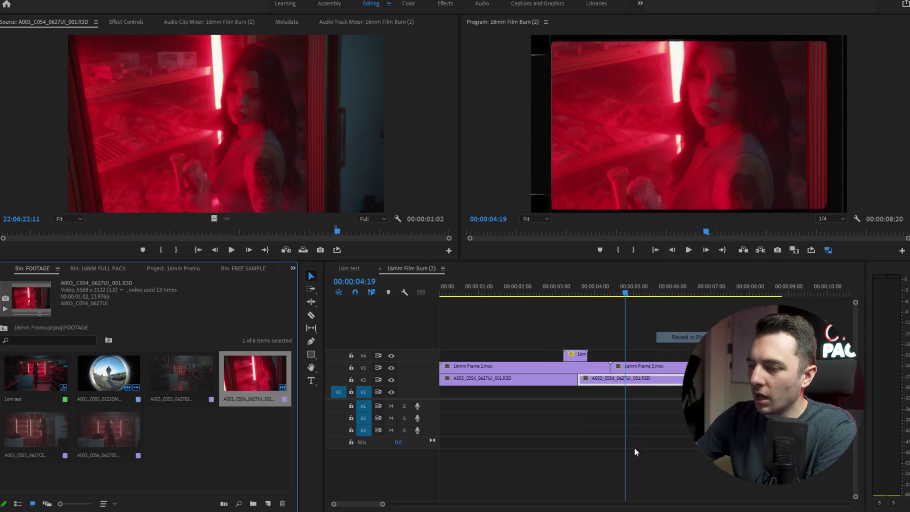
left_click_drag(313, 231, 140, 248)
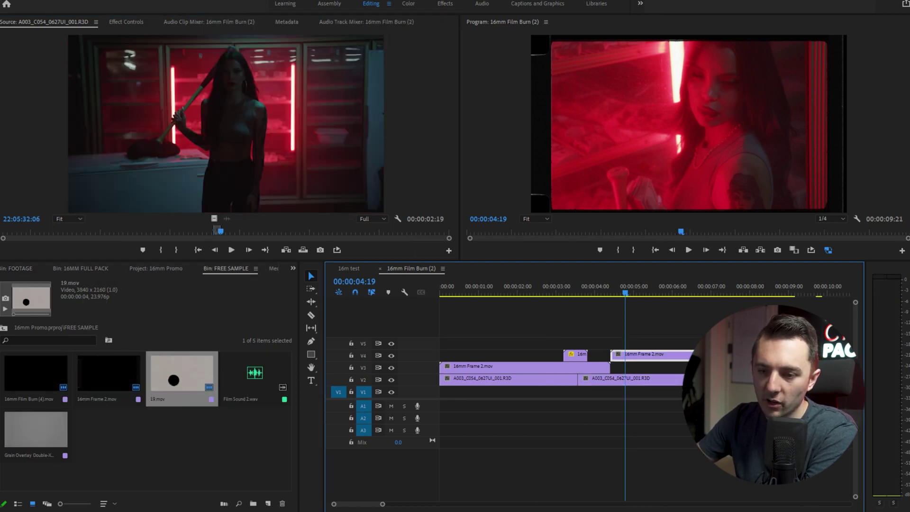
- Add Grain Overlay Double-X 7222.mov on V3 at the sequence start and set its blend mode to Overlay
left_click_drag(35, 429, 446, 371)
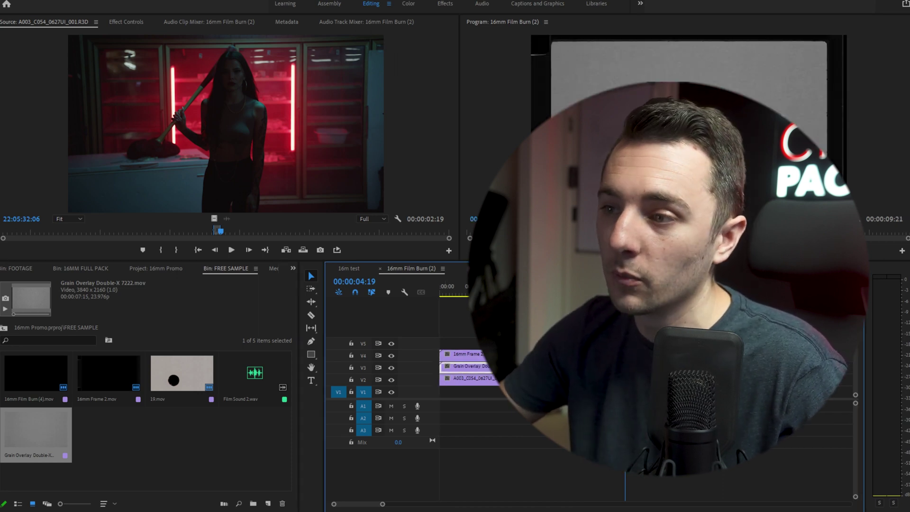
left_click(127, 22)
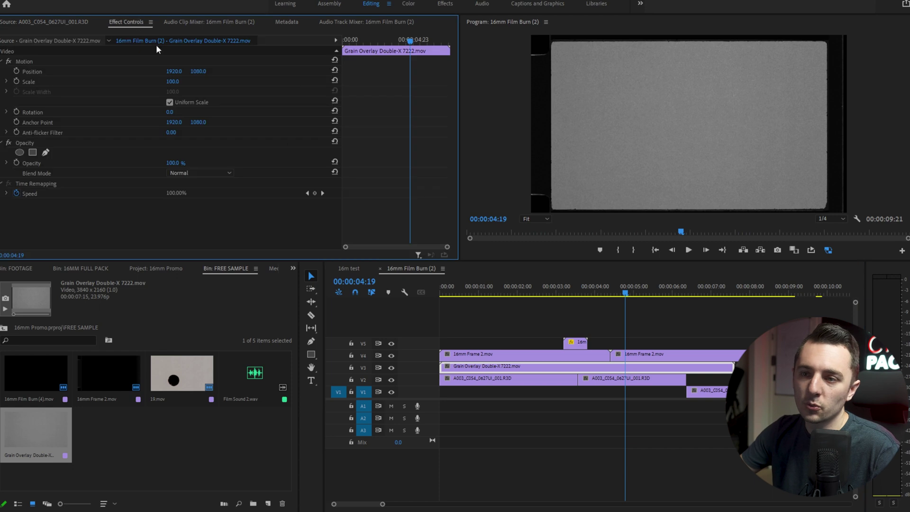
left_click(213, 173)
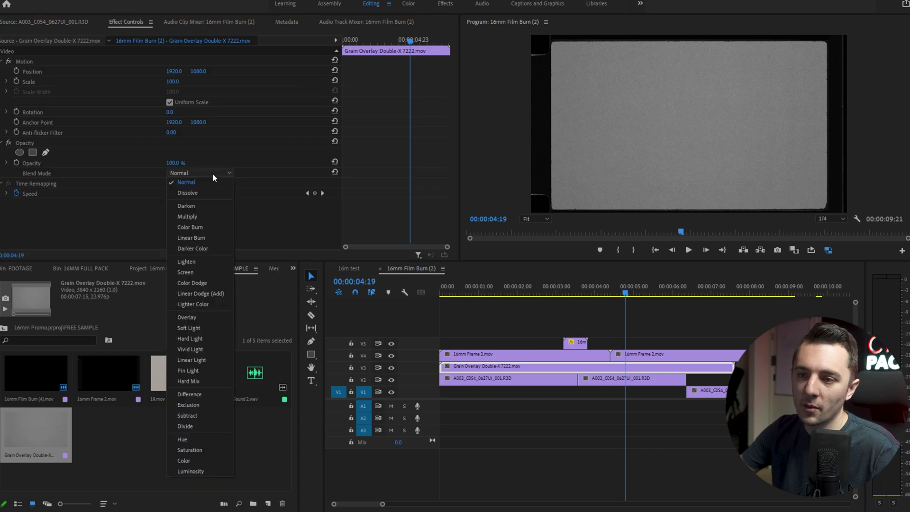
left_click(201, 319)
- Move the two 16mm Frame 2 clips and the film burn clip up one track
left_click_drag(670, 331, 555, 352)
key("alt+Up")
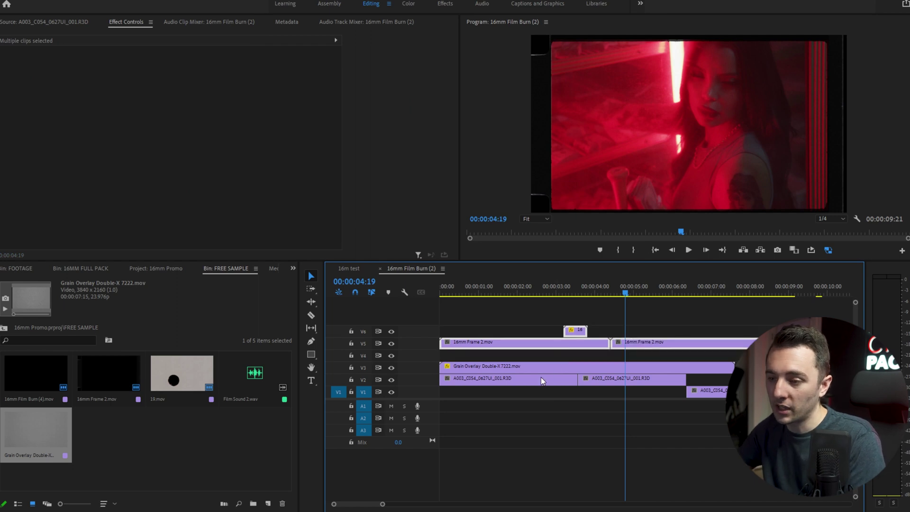
- Try a duplicate of the grain overlay on V4 scaled to 114, play back the sequence and delete the duplicate
left_click_drag(541, 368, 545, 359)
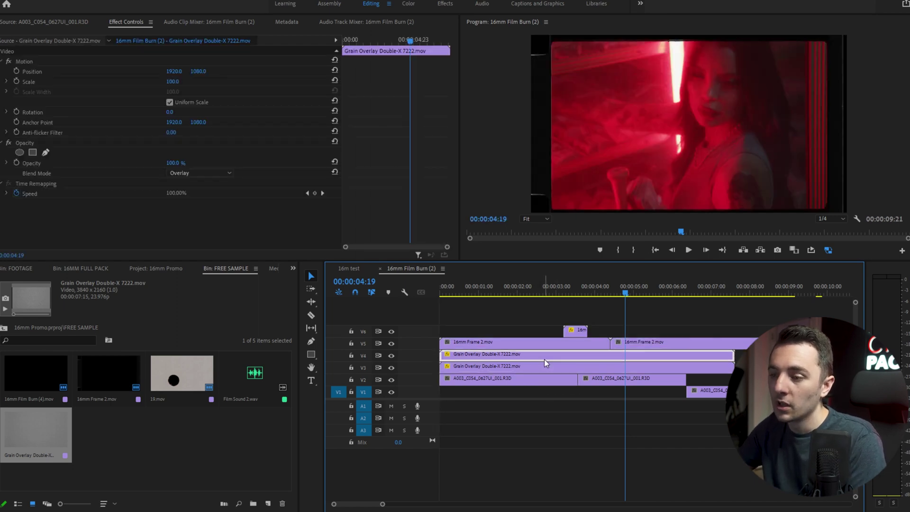
left_click_drag(178, 84, 180, 83)
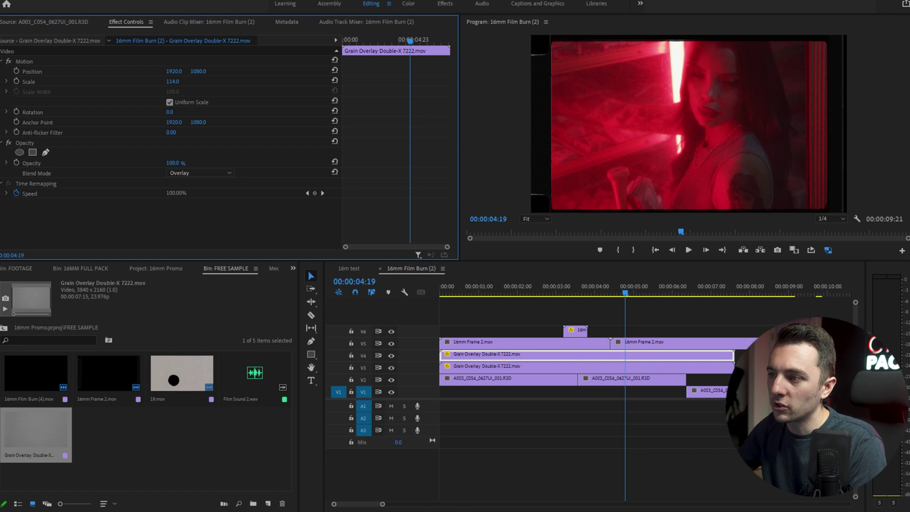
key("space")
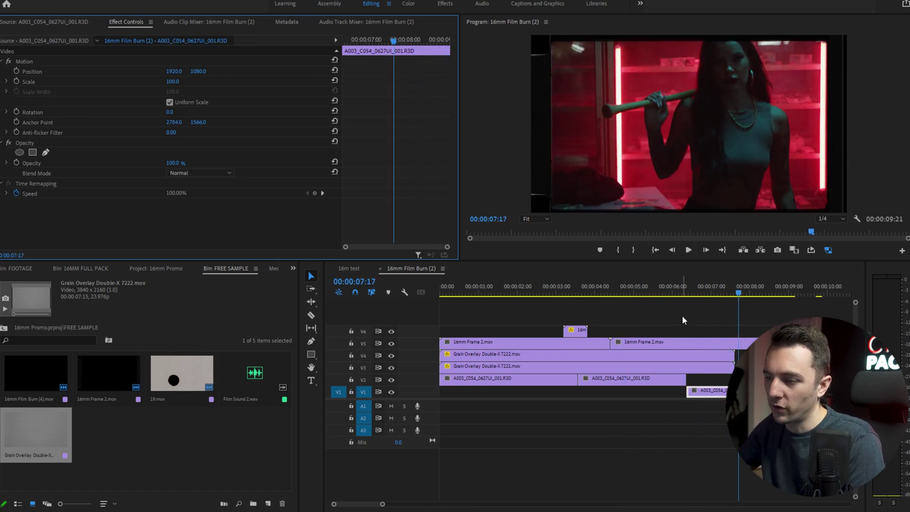
left_click(656, 296)
key("Home")
key("space")
left_click(611, 360)
key("Delete")
key("space")
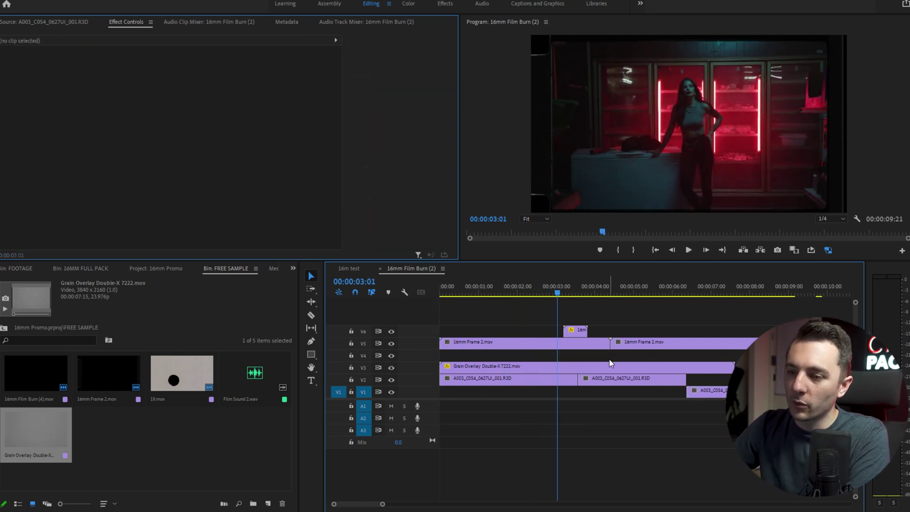
- Move the 19.mov burn clip on V4 to straddle the cut at 00:00:06:09 and check the frame there
key("space")
left_click_drag(735, 356, 704, 360)
key("space")
key("equal")
key("equal")
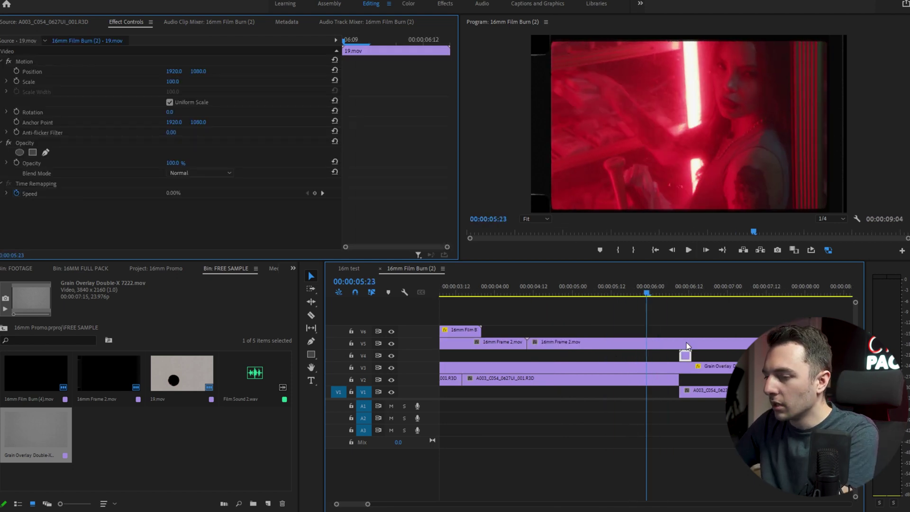
left_click_drag(728, 355, 715, 355)
left_click(716, 293)
left_click_drag(716, 294, 710, 294)
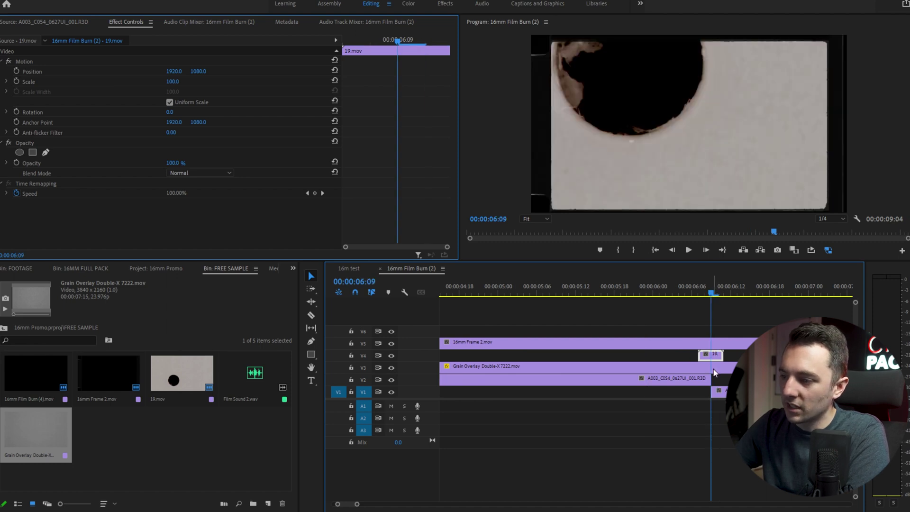
- Set the 19.mov clip's blend mode to Difference and play back the transition
left_click(193, 174)
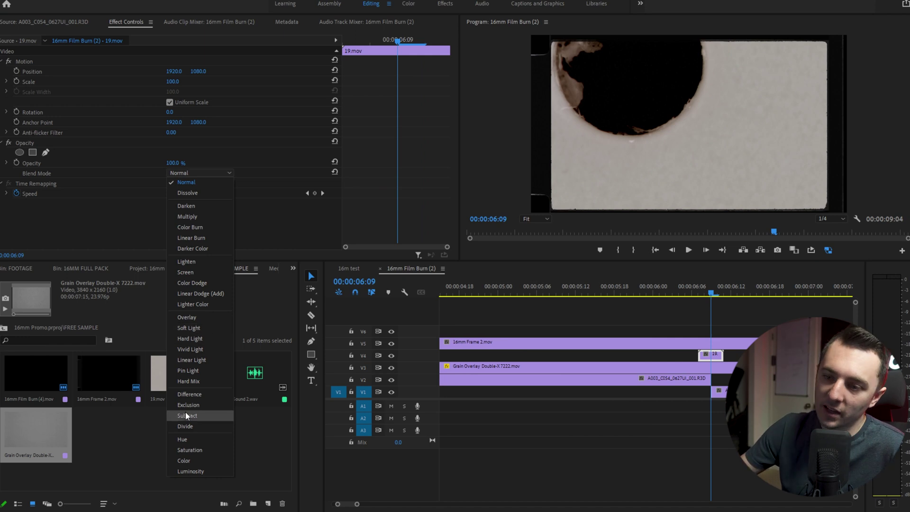
left_click(189, 394)
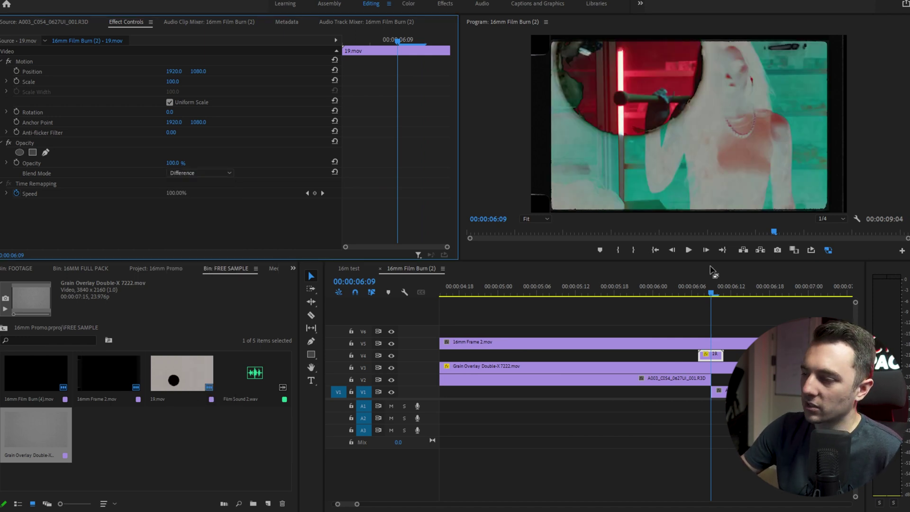
left_click(696, 290)
key("space")
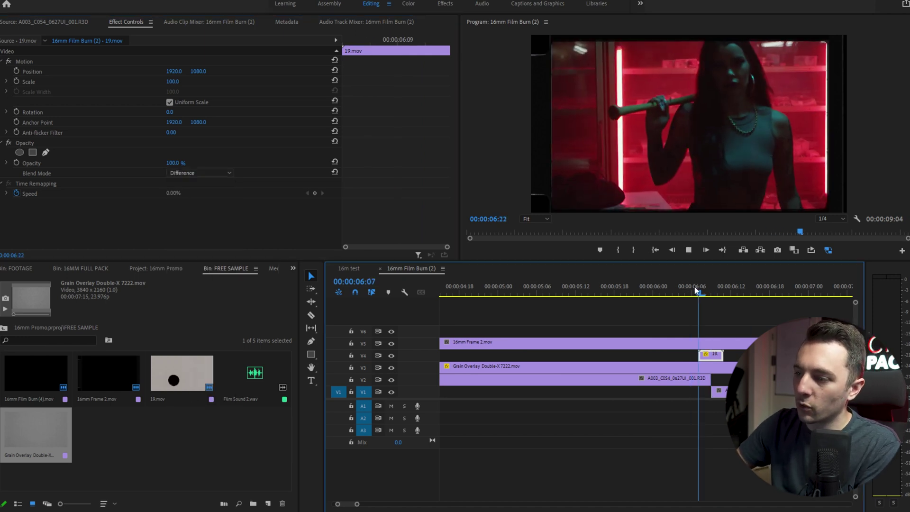
key("space")
- Try the Exclusion, Subtract, Hue and Overlay blend modes on the 19.mov clip and return it to Difference
left_click(712, 291)
mouse_move(716, 297)
left_mouse_down()
mouse_move(733, 300)
mouse_move(697, 324)
mouse_move(710, 309)
mouse_move(703, 300)
left_mouse_up()
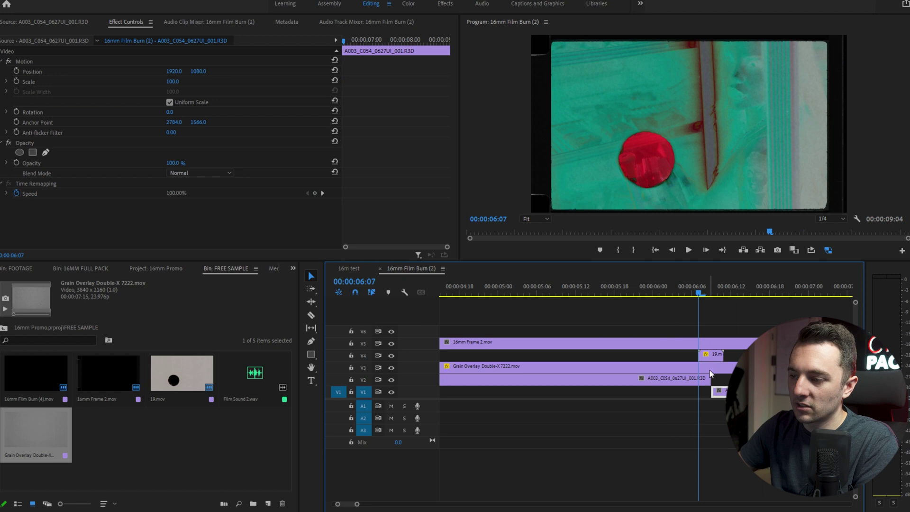
left_click(711, 354)
left_click(223, 173)
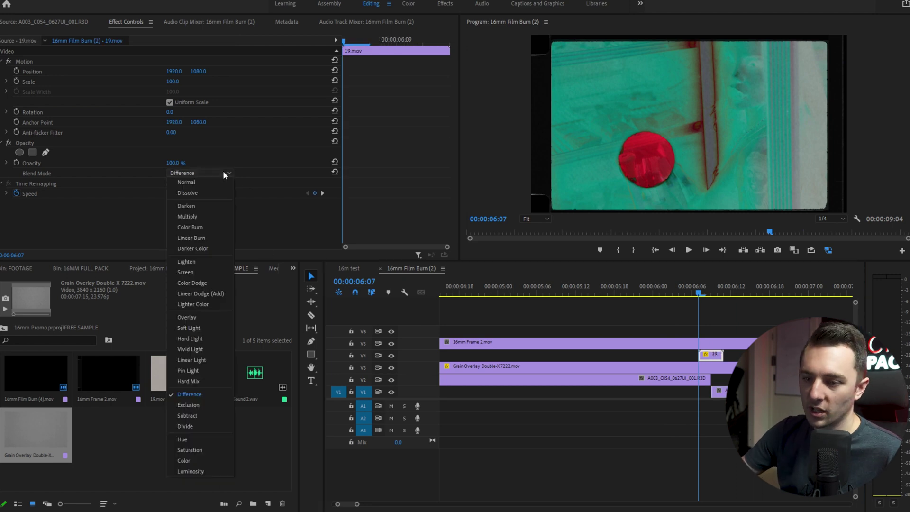
left_click(214, 405)
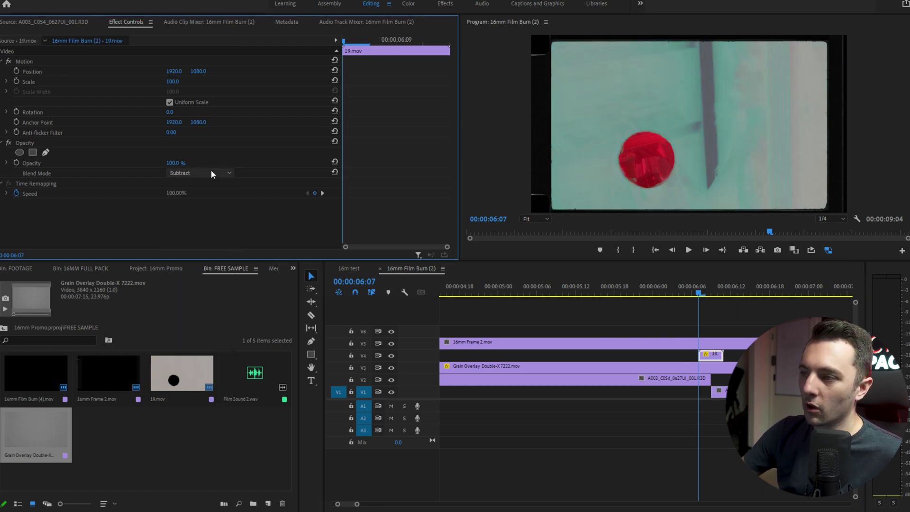
scroll(212, 174, "down", 1)
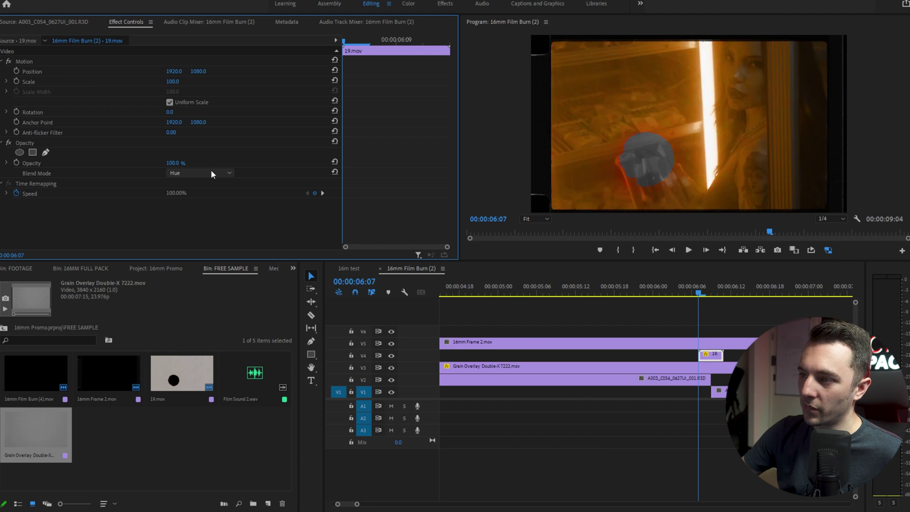
mouse_move(701, 286)
left_mouse_down()
mouse_move(727, 294)
mouse_move(699, 292)
left_mouse_up()
left_click(218, 174)
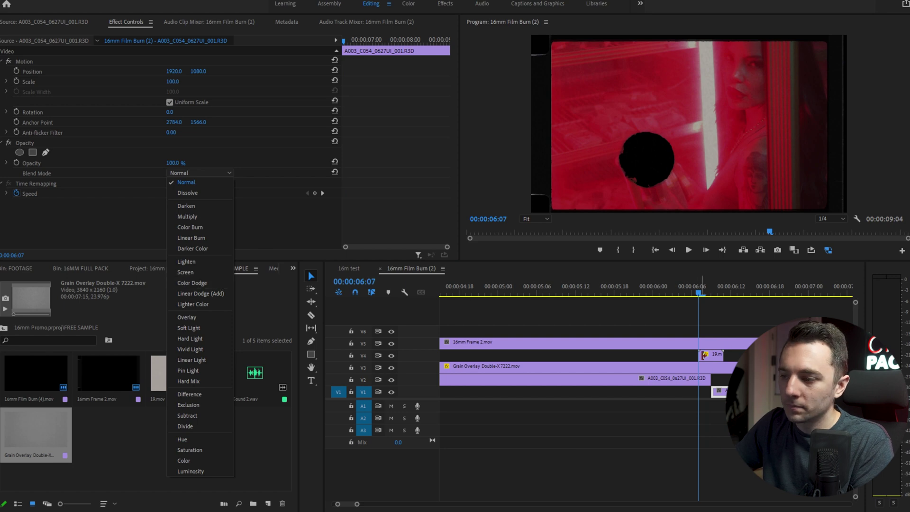
left_click(711, 354)
left_click(177, 172)
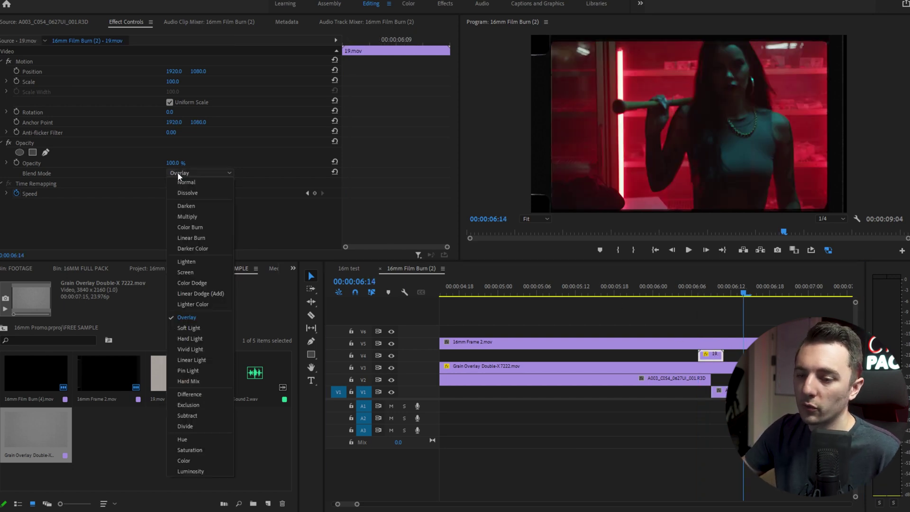
left_click(212, 392)
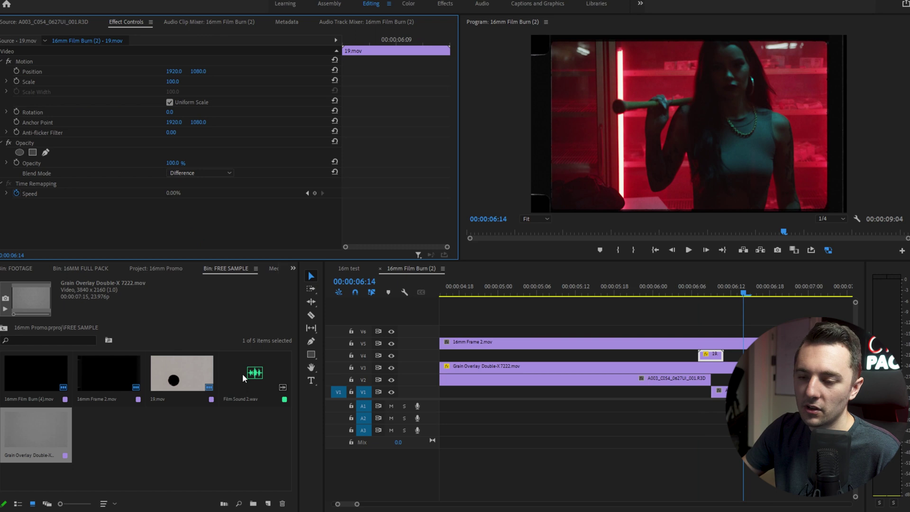
- Place Film Sound 2.wav on A1 beneath the 19.mov burn transition and play back the cut with its sound
left_click_drag(243, 373, 707, 413)
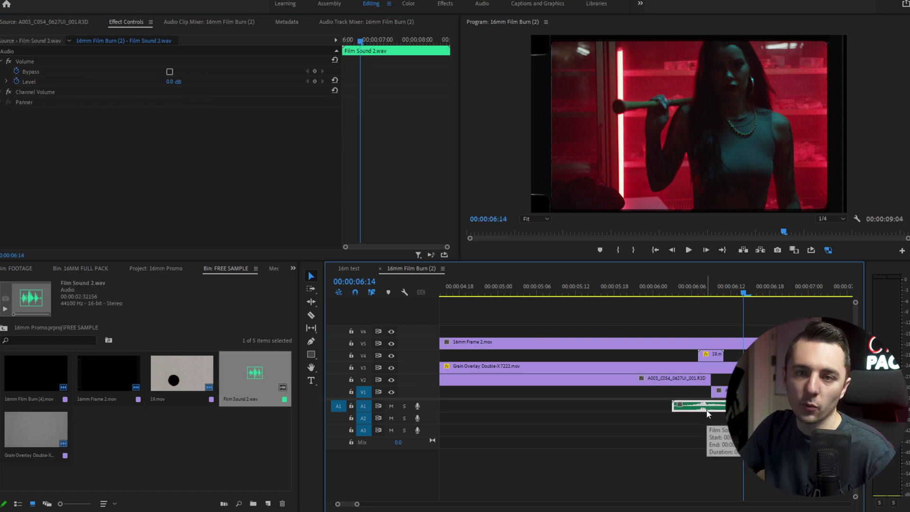
left_click(675, 286)
key("space")
key("space")
left_click_drag(700, 404, 702, 403)
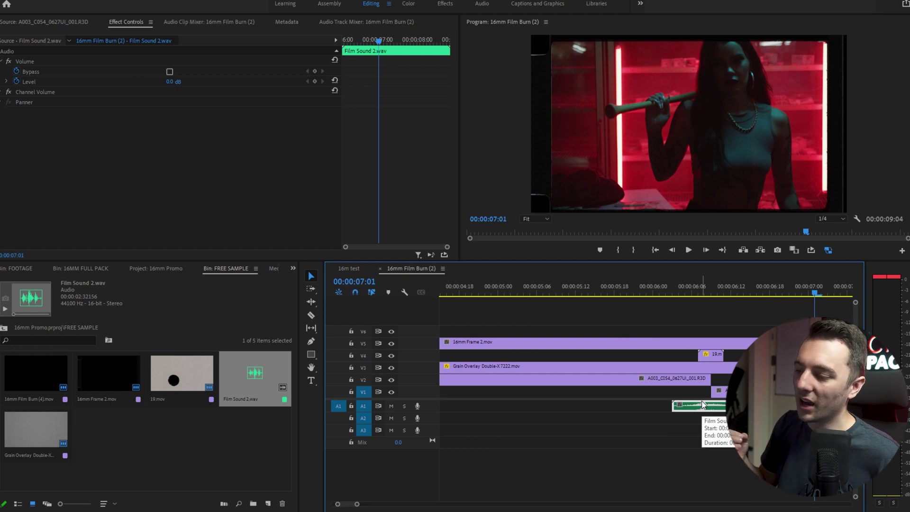
- Adjust the start of the Film Sound 2.wav clip on A1 with the Rate Stretch tool and play back the transition
key("b")
left_click_drag(674, 405, 652, 408)
key("v")
key("ctrl+z")
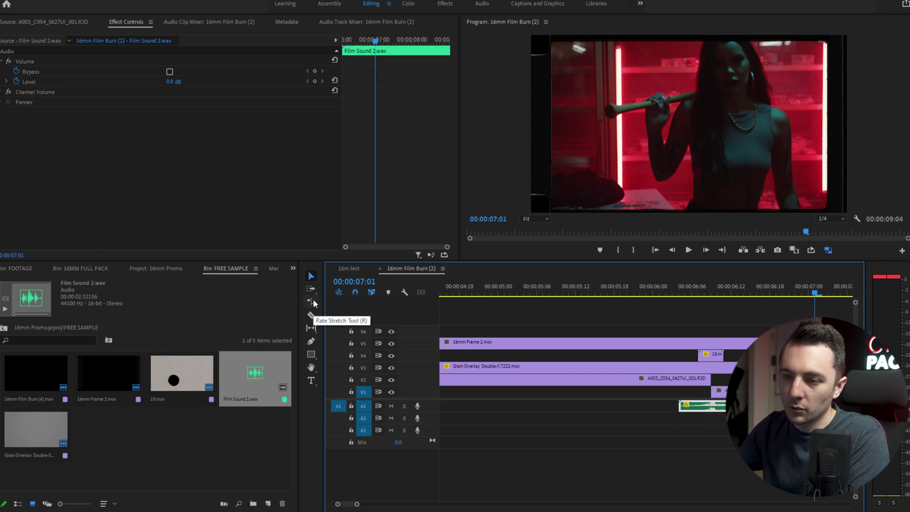
left_click(670, 291)
key("space")
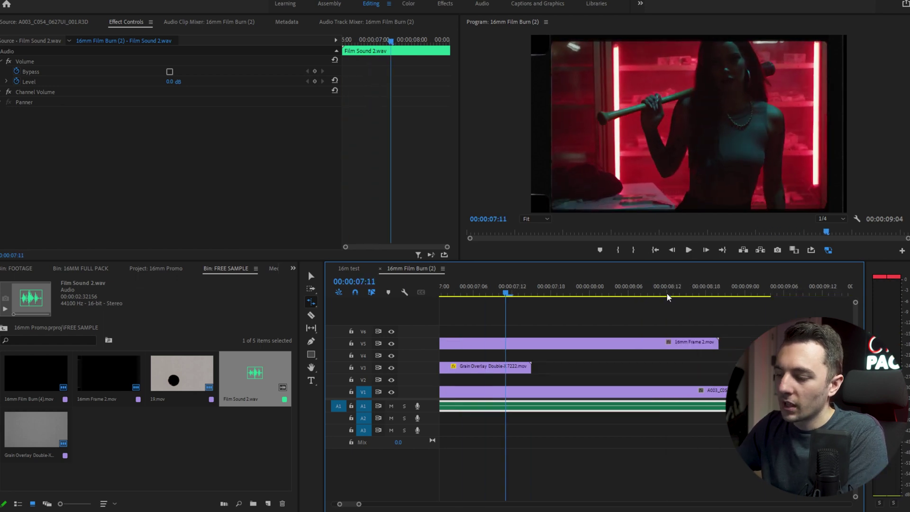
- Move the 16mm Film Burn (4).mov clip on V6 to the cut at the 19.mov burn and play back that section
key("backslash")
key("v")
left_click_drag(512, 331, 570, 334)
left_click(557, 292)
key("space")
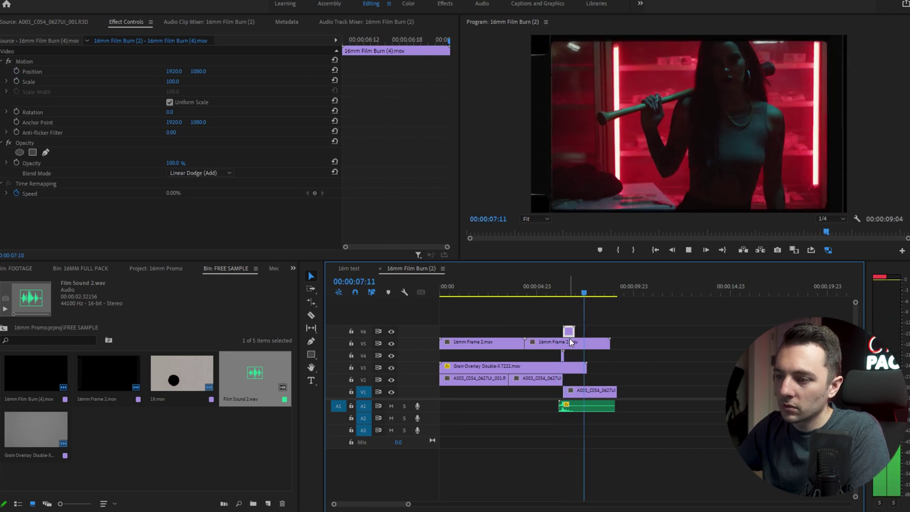
key("space")
key("d")
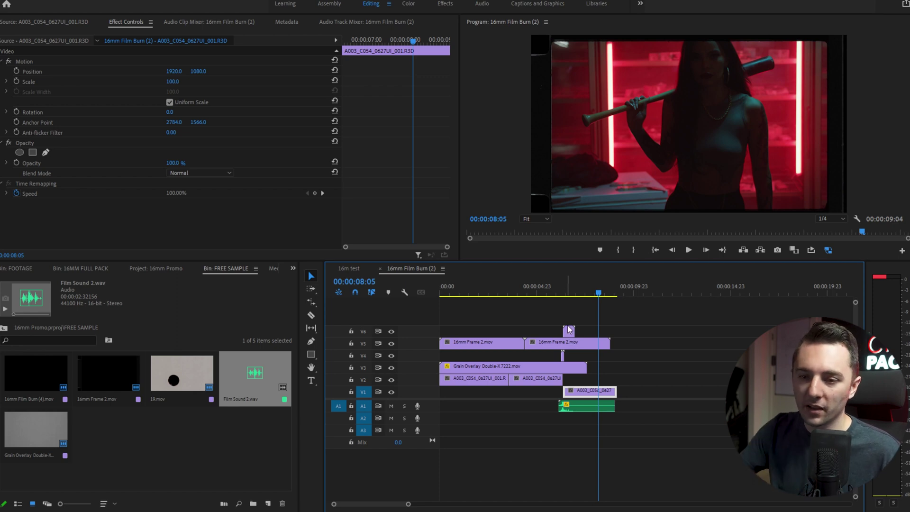
- Open the Alpha Transitions bin inside 16MM FULL PACK and preview Alpha Punch Hole 1.mov
left_click(4, 329)
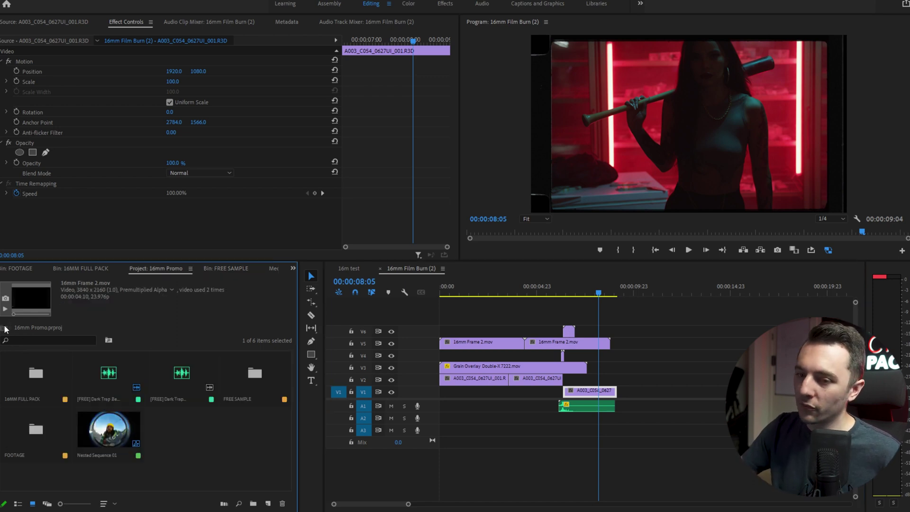
double_click(32, 381)
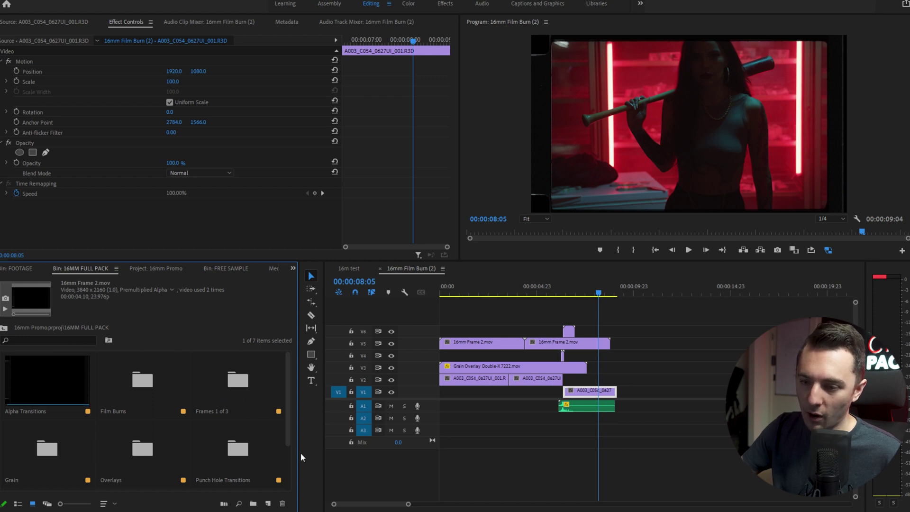
left_click_drag(298, 450, 323, 450)
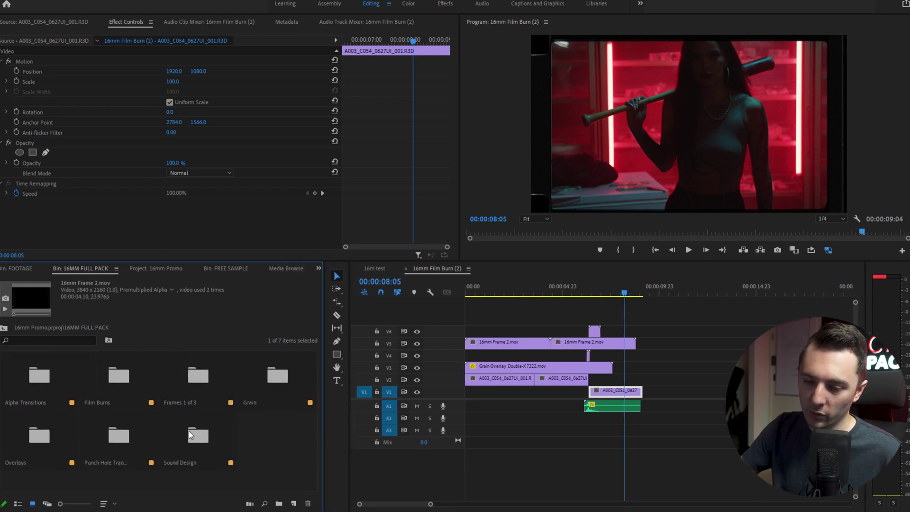
double_click(47, 378)
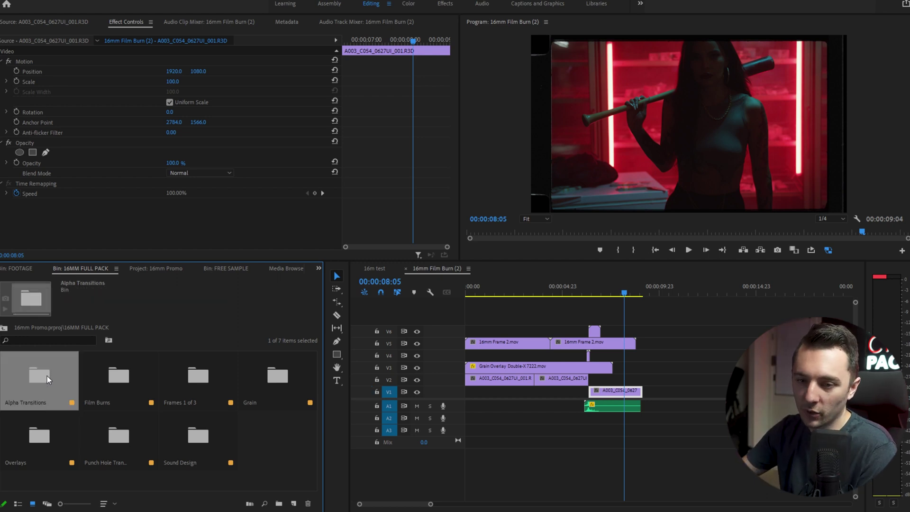
double_click(20, 382)
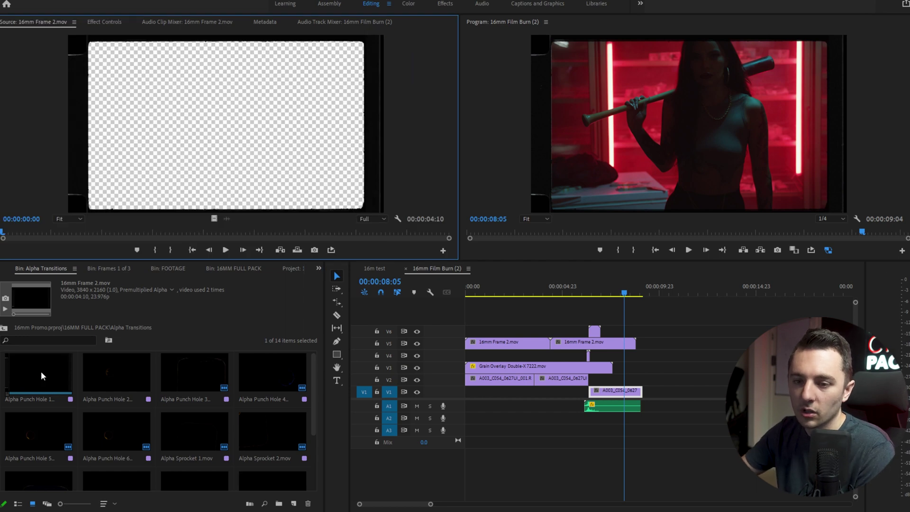
double_click(107, 371)
double_click(36, 373)
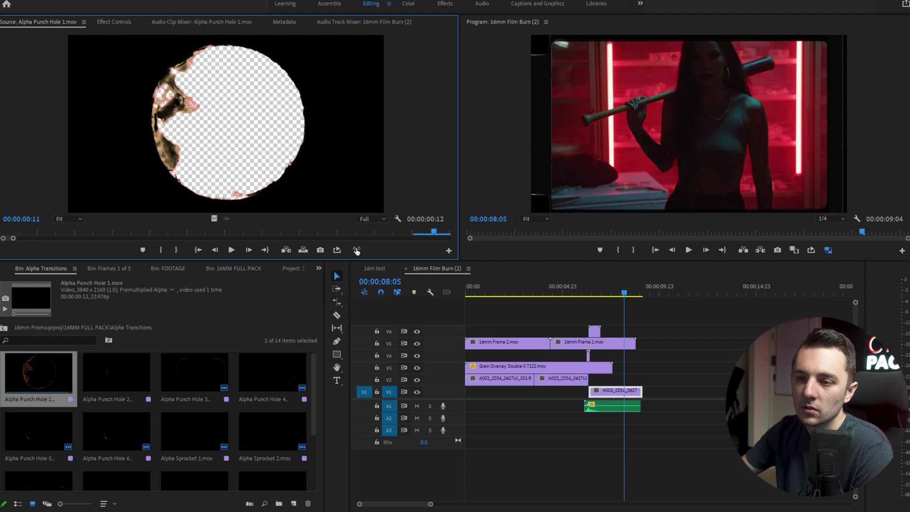
key("space")
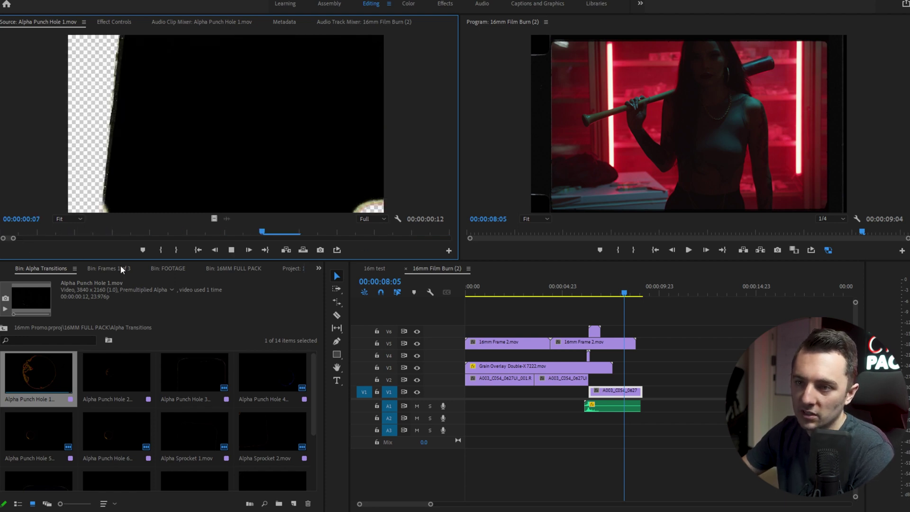
- Try Alpha Punch Hole 1.mov on V6 ahead of the film burn, play it back and delete it
left_click_drag(214, 218, 572, 332)
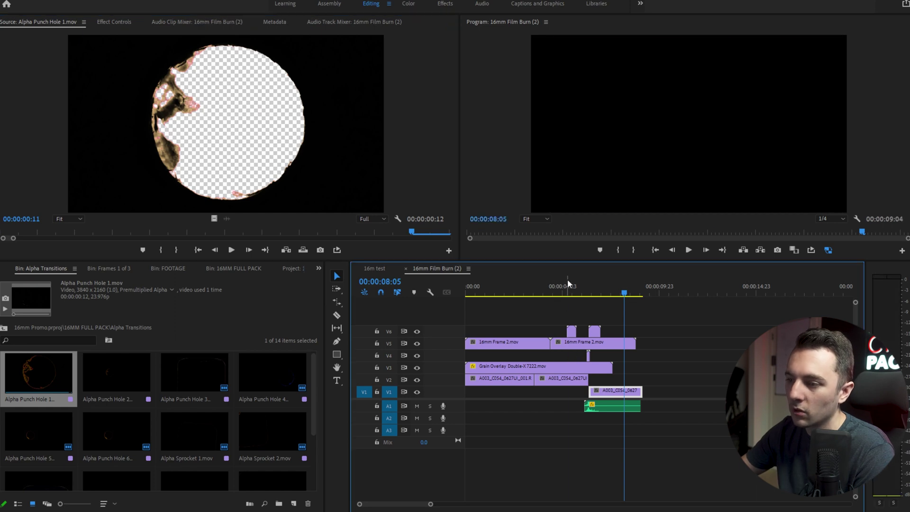
left_click(567, 280)
key("space")
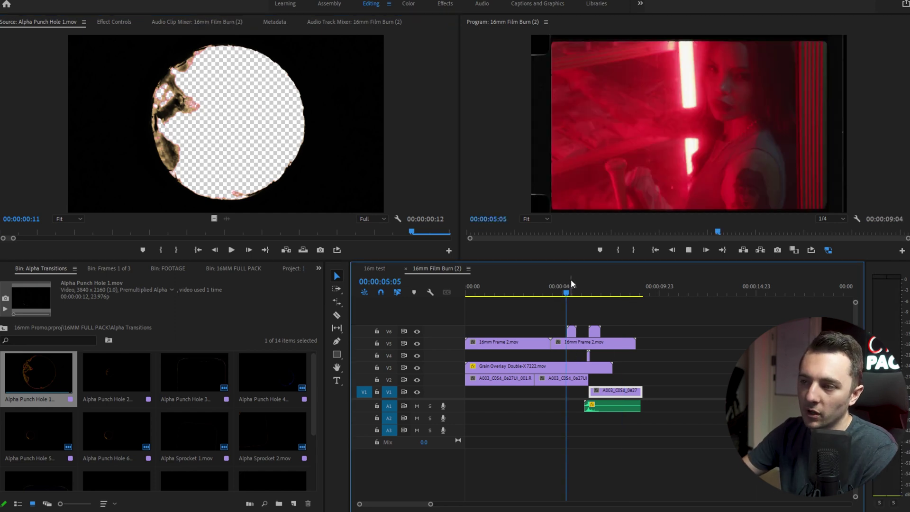
key("space")
left_click(571, 330)
key("Delete")
- Place Alpha Punch Hole 2.mov on V6 at about 00:00:05:00 and check the transition frames
left_click_drag(111, 375, 563, 331)
left_click(563, 294)
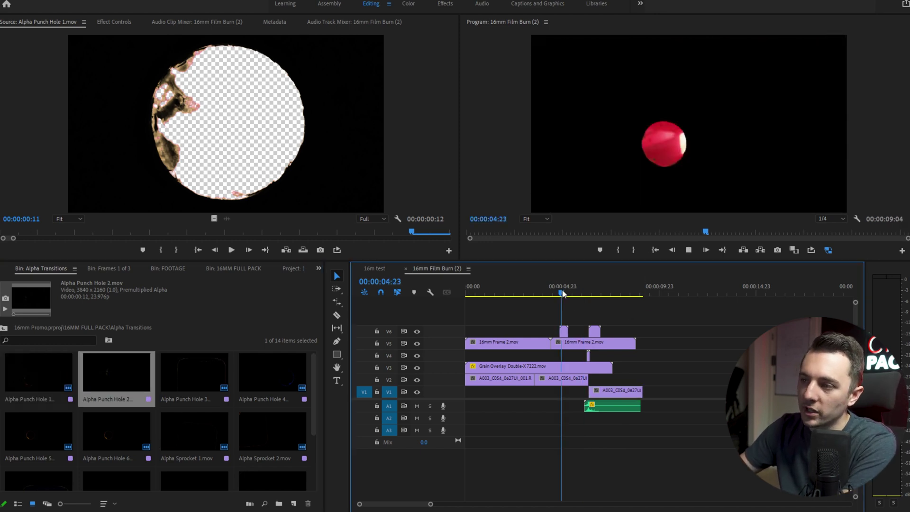
left_click(564, 293)
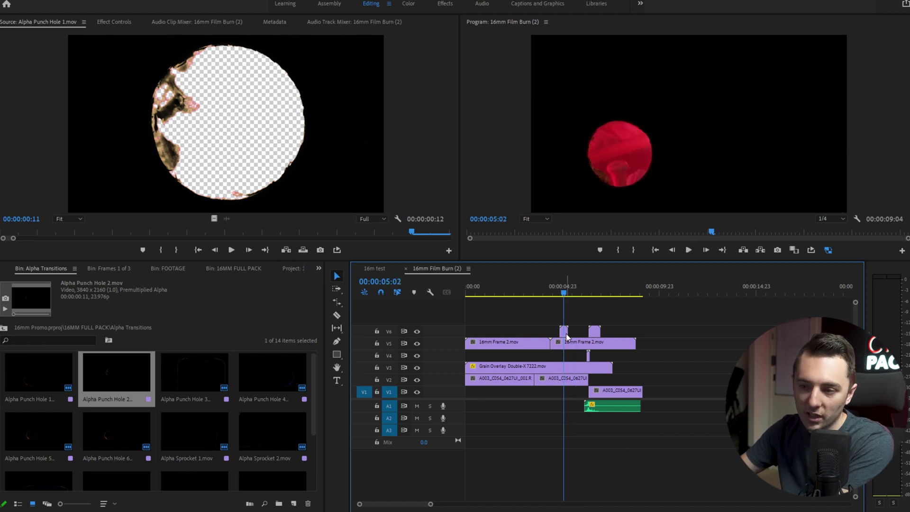
- Preview the Alpha Punch Hole 3 to 6 and Alpha Sprocket 1 and 2 transition clips
double_click(187, 372)
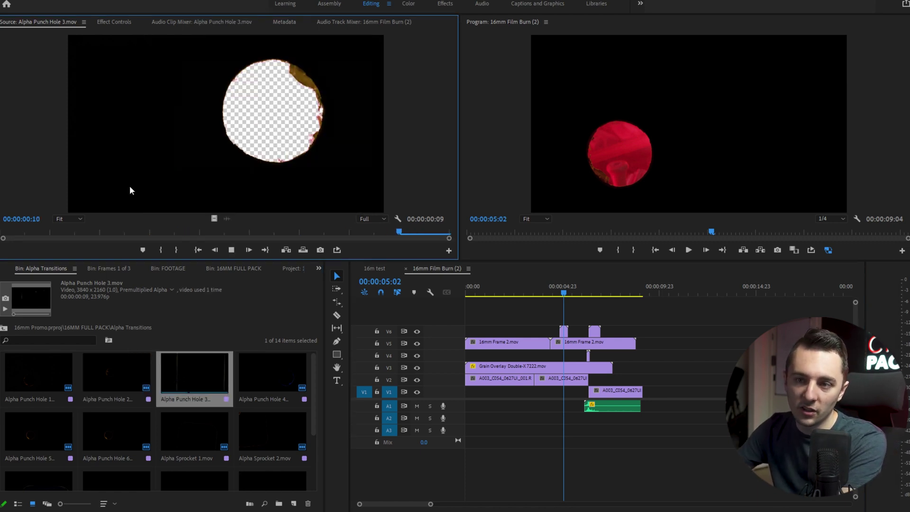
double_click(267, 367)
scroll(66, 408, "down", 1)
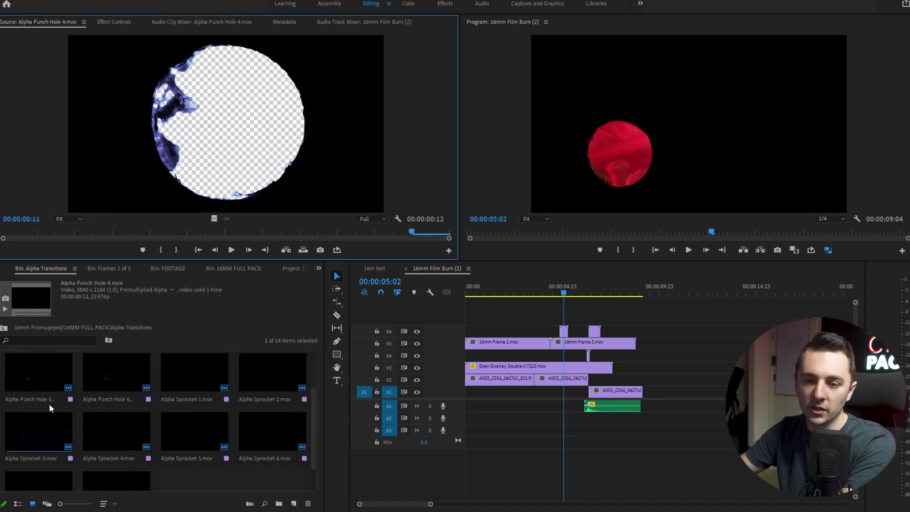
double_click(42, 375)
double_click(107, 370)
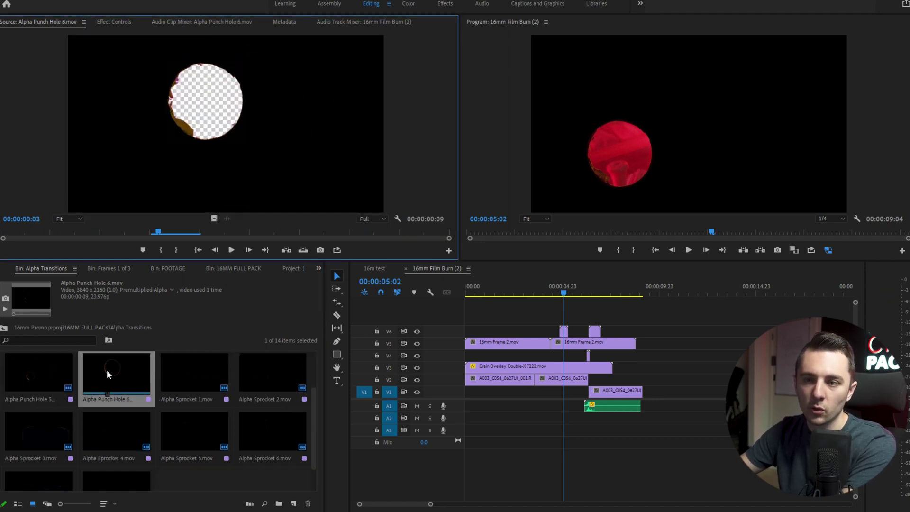
double_click(207, 365)
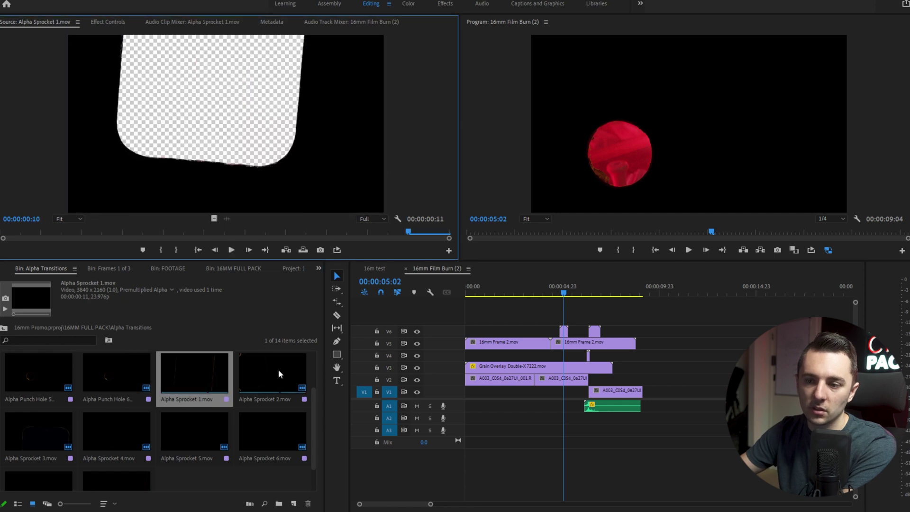
double_click(279, 369)
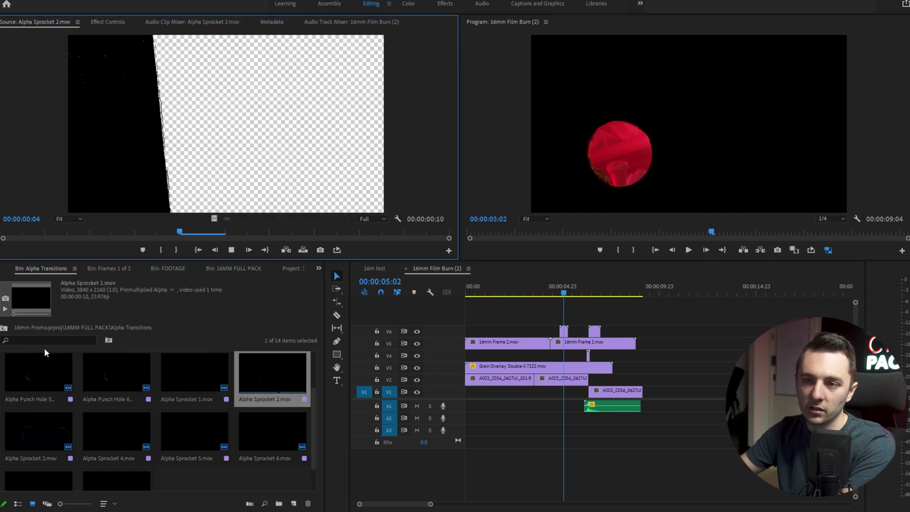
- Open the Film Burns bin of the full pack and preview the 16mm Film Burn (1), (3) and (4) clips
key("shift+1")
double_click(139, 371)
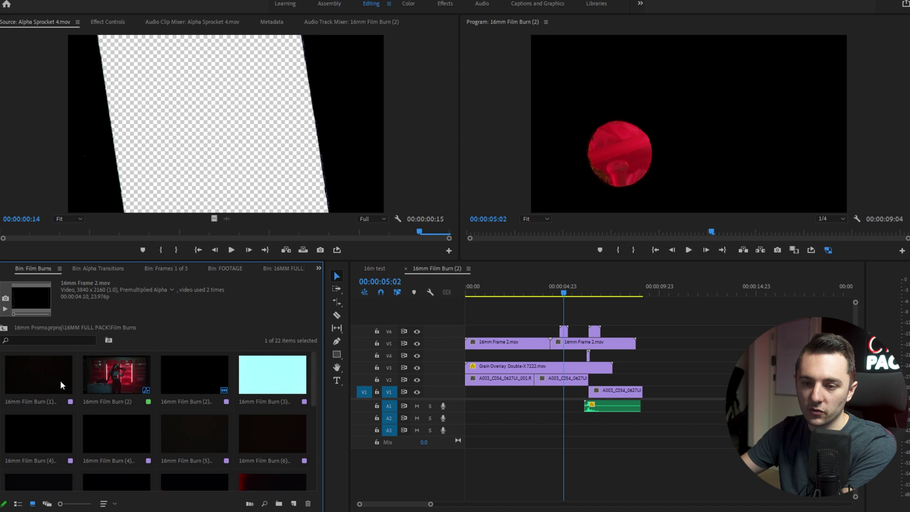
double_click(50, 365)
key("space")
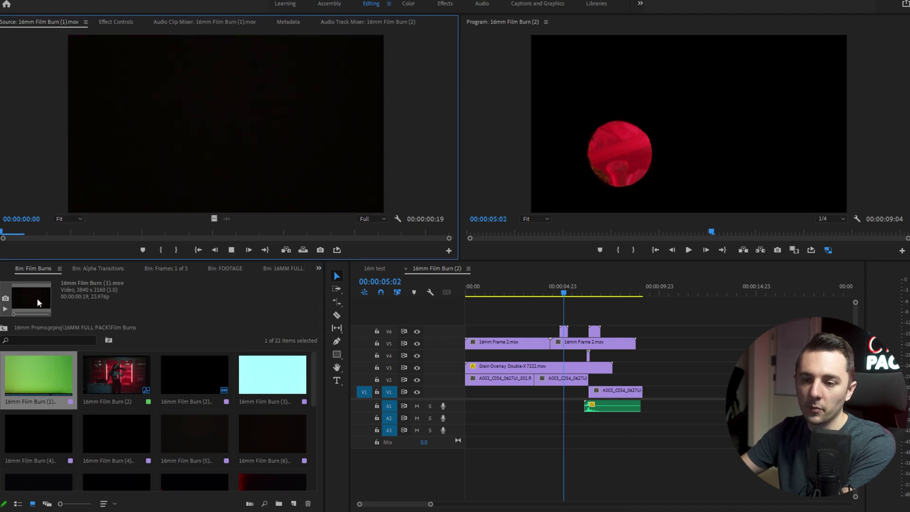
double_click(257, 390)
key("space")
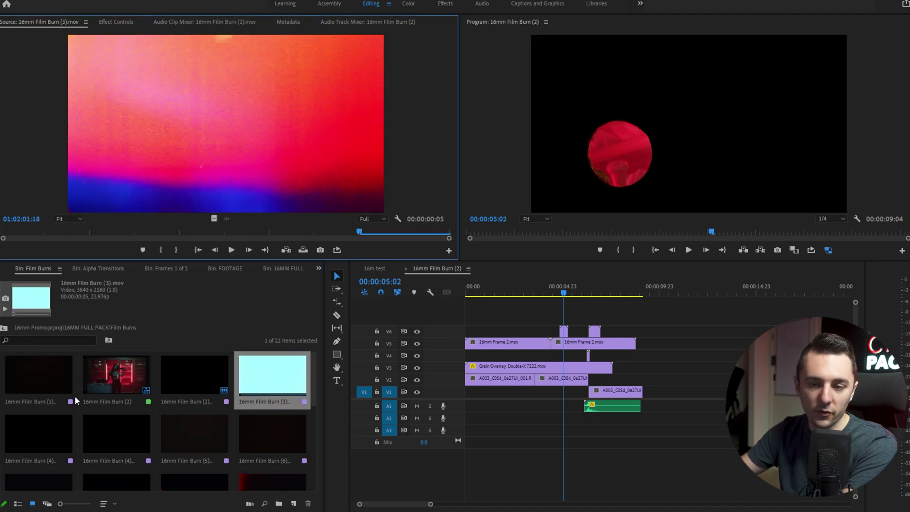
left_click(47, 422)
double_click(48, 422)
key("space")
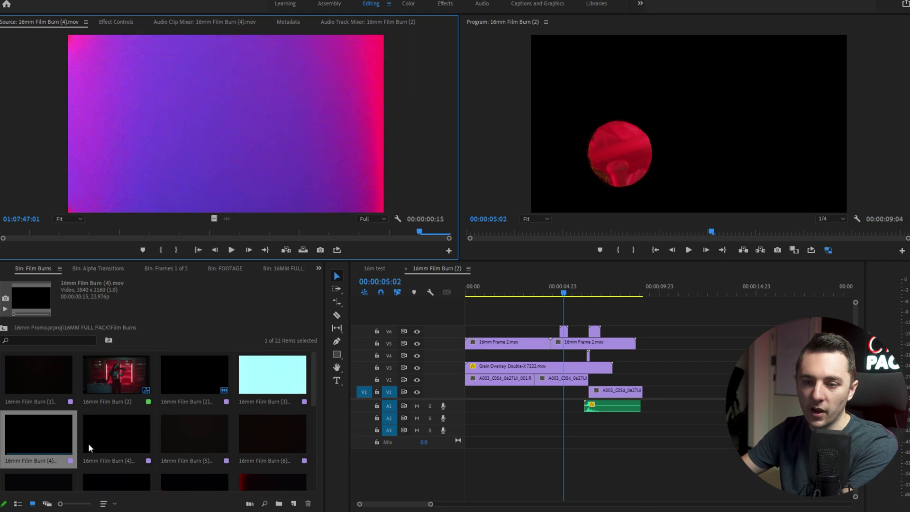
- Preview the second 16mm Film Burn (4) clip and the 16mm Film Burn (5) and (6) clips
double_click(89, 443)
key("space")
double_click(195, 431)
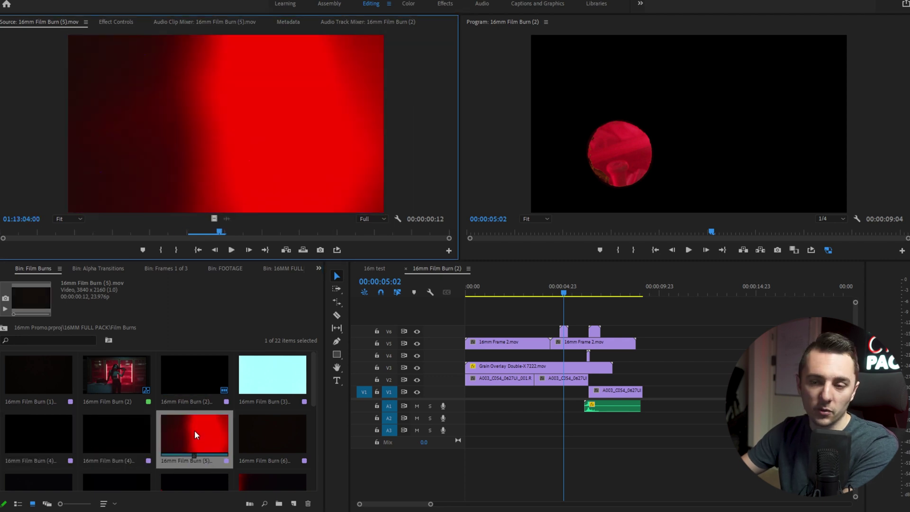
key("space")
double_click(283, 434)
key("space")
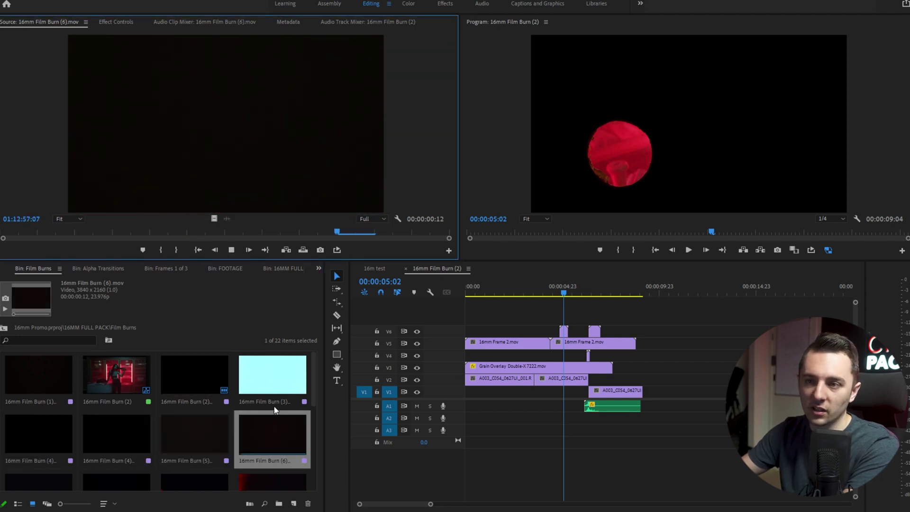
- Preview 16mm Film Burn (7).mov and step through its frames to 00:00:00:09
scroll(135, 423, "down", 1)
double_click(27, 426)
key("space")
left_click(96, 228)
left_click_drag(96, 229, 308, 233)
key("Right")
key("Right")
key("Left")
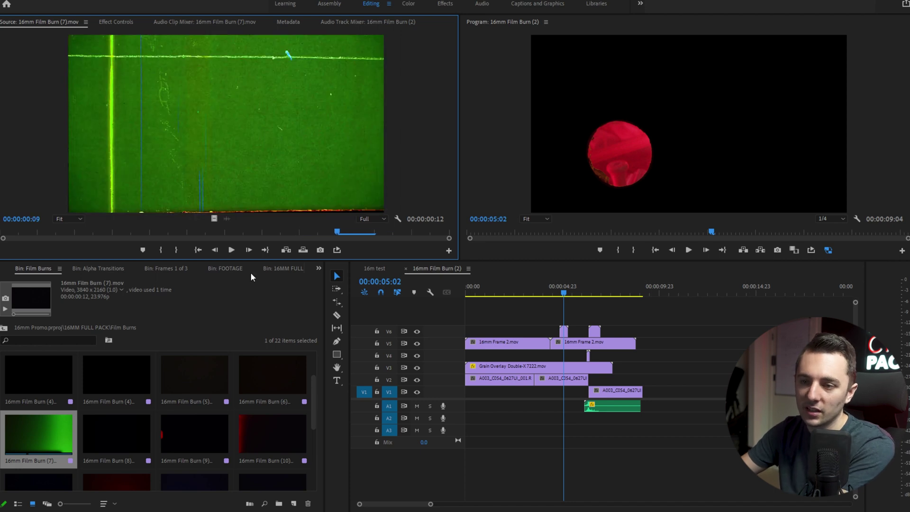
- Place 16mm Film Burn (7).mov on V6 over the first shot, set its blend mode to Overlay and check the frame at 00:00:02:14
mouse_move(214, 218)
left_mouse_down()
mouse_move(558, 331)
mouse_move(505, 332)
mouse_move(517, 332)
left_mouse_up()
left_click(520, 293)
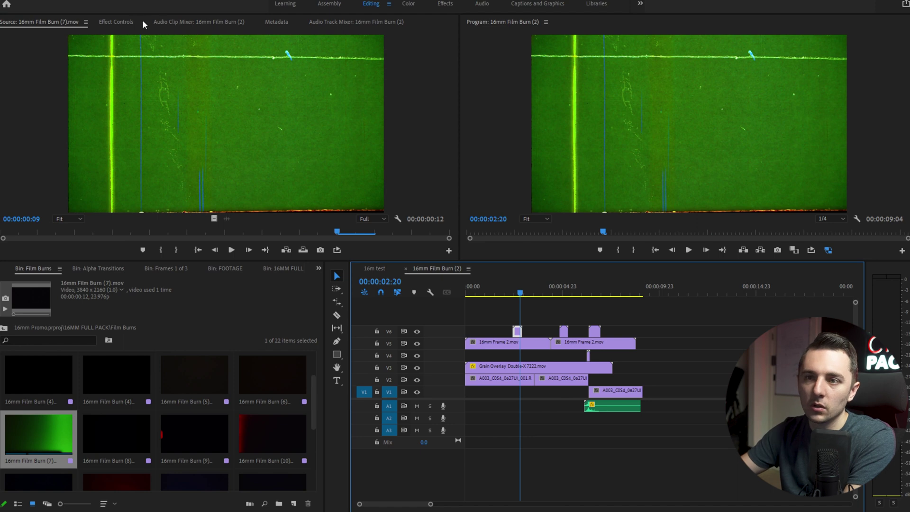
key("shift+5")
left_click(200, 172)
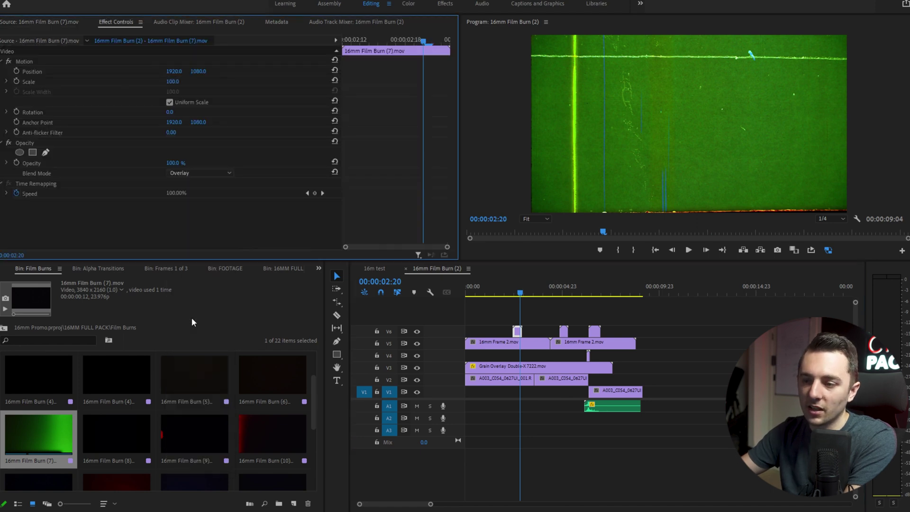
left_click(190, 317)
left_click(512, 293)
left_click(515, 293)
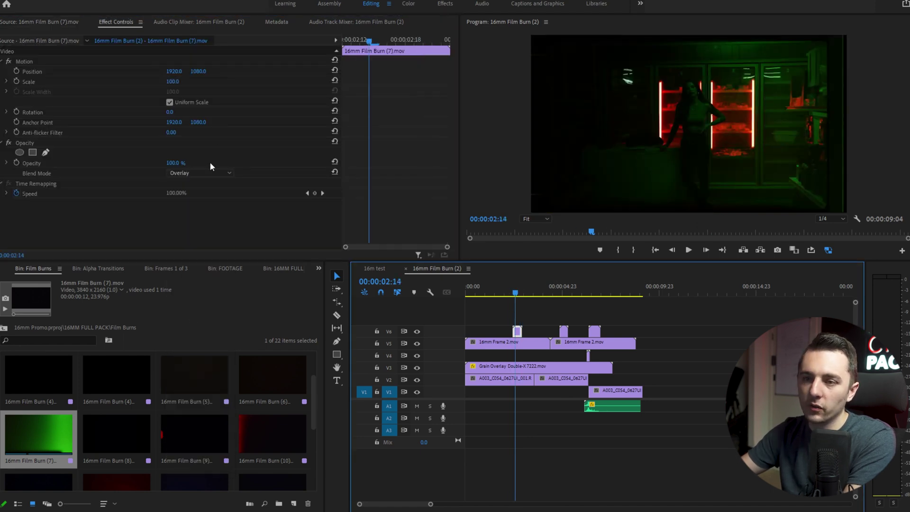
- Set the 16mm Film Burn (7).mov blend mode to Linear Dodge (Add), comparing it with Screen, and play the sequence from 00:00:02:05
left_click(209, 173)
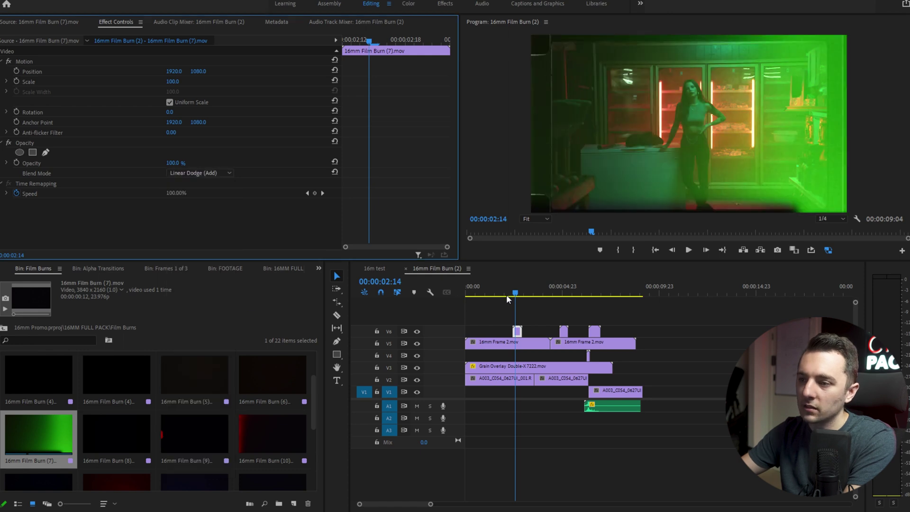
left_click(211, 176)
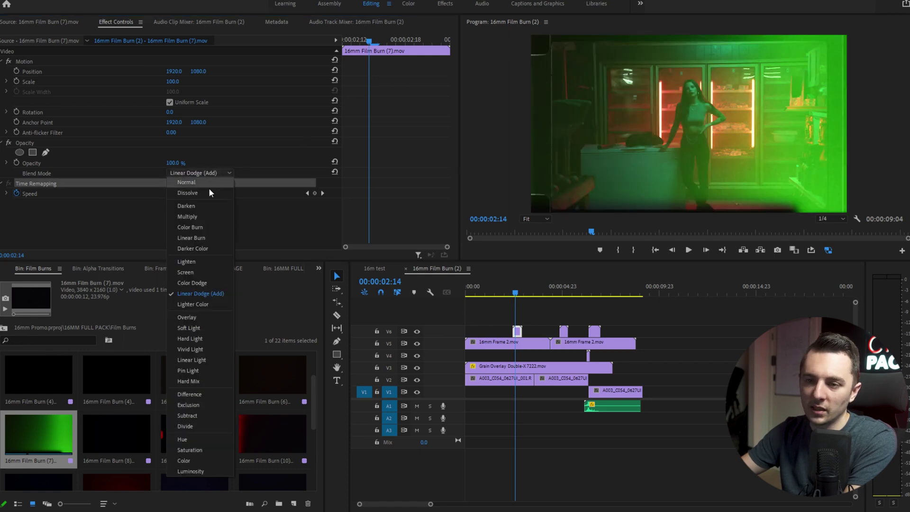
left_click(197, 275)
left_click(175, 172)
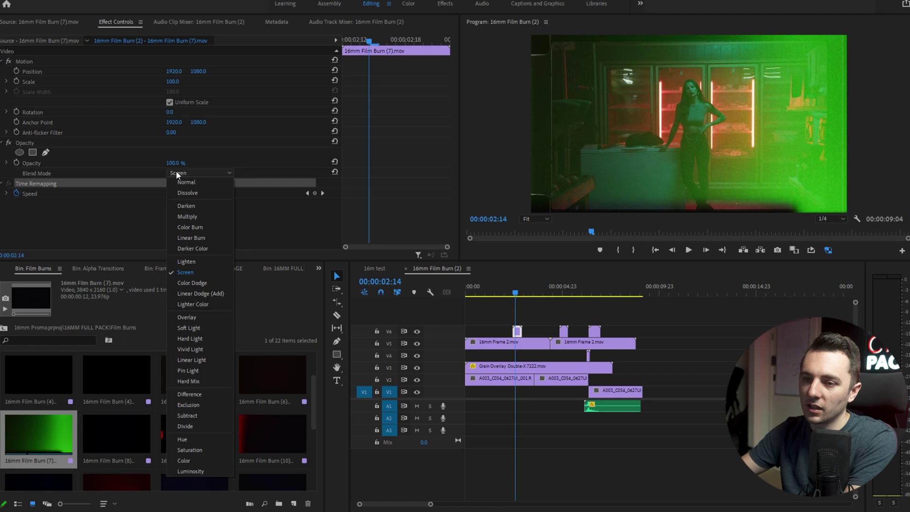
left_click(206, 291)
left_click(507, 291)
left_click(508, 291)
key("space")
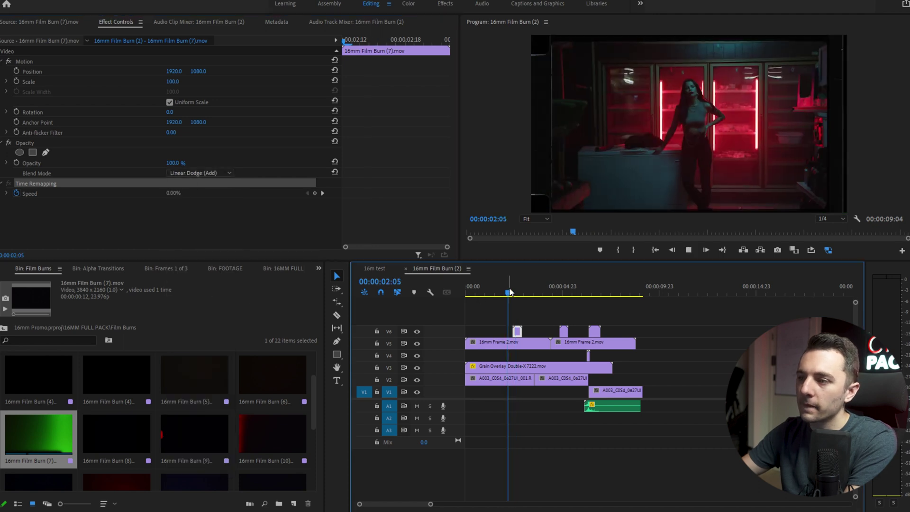
key("space")
- Browse the remaining clips in the Film Burns bin and preview 16mm Film Burn (20)
scroll(197, 402, "down", 1)
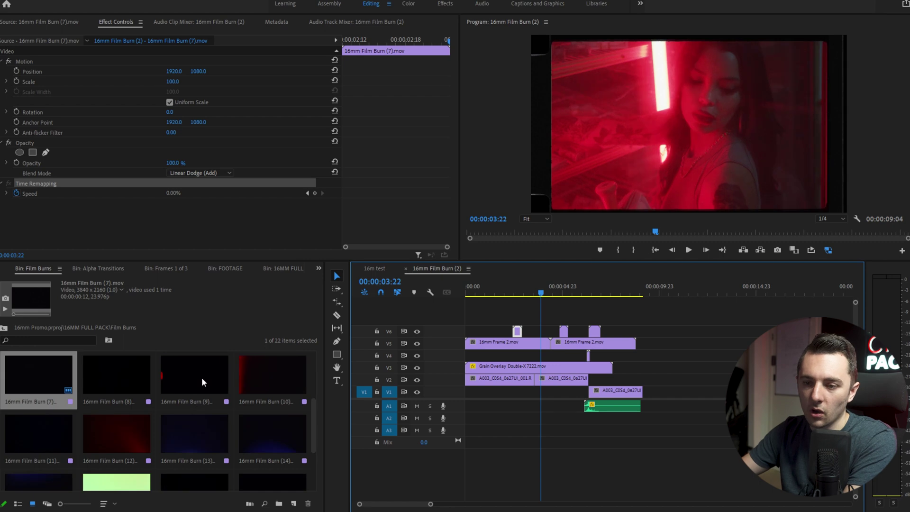
scroll(258, 393, "down", 1)
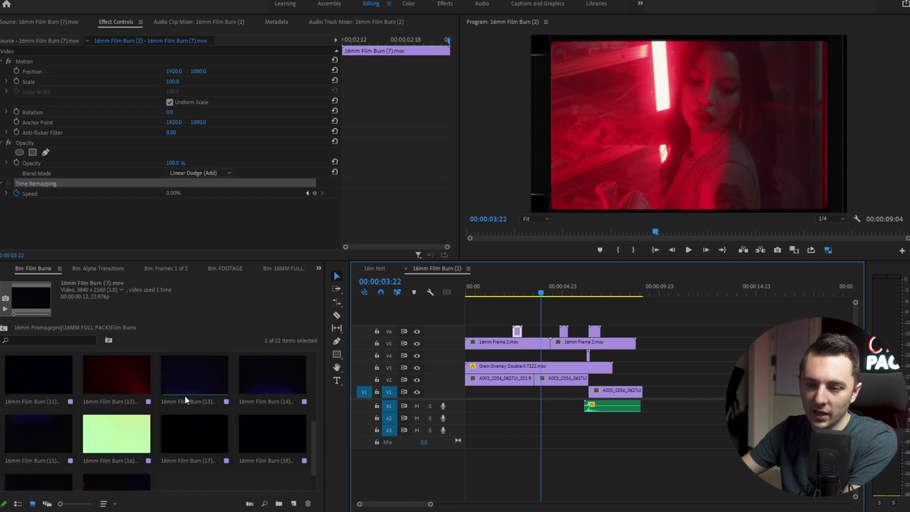
scroll(223, 390, "down", 1)
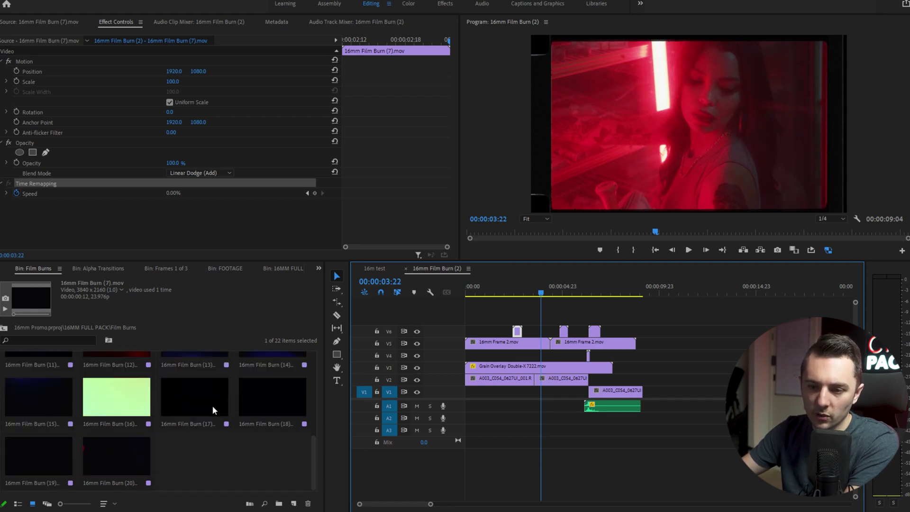
left_click(123, 463)
double_click(123, 464)
- Open the Frames 1 of 3 bin and preview 16mm Frame 2.mov, 16mm Frame 3.mov and 16mm Frame 4.mov
left_click(166, 268)
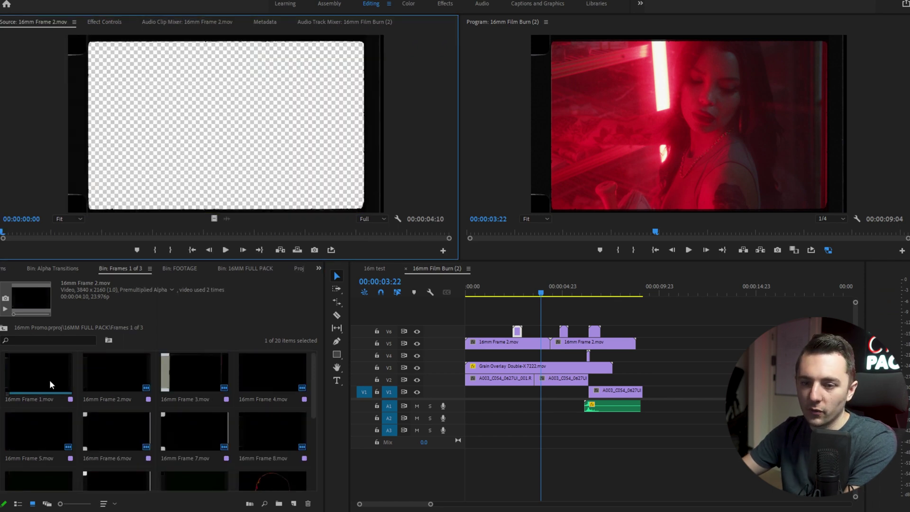
double_click(112, 372)
double_click(203, 377)
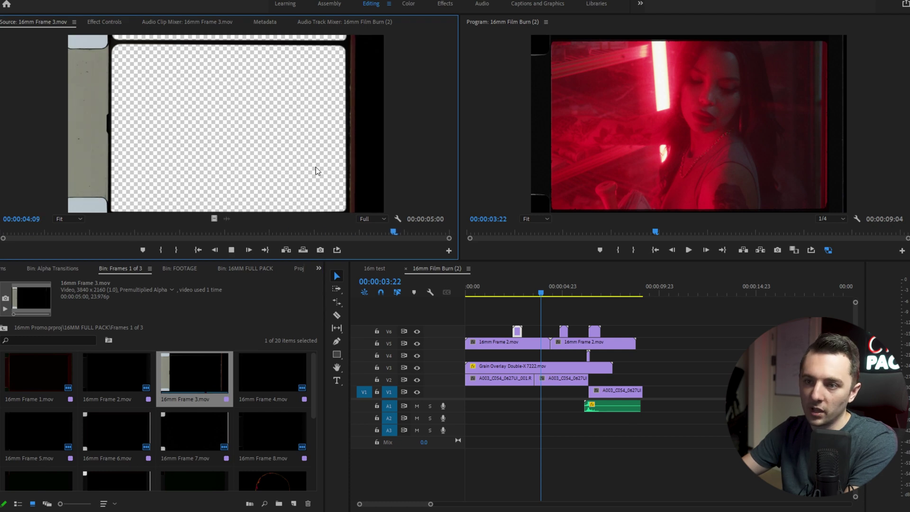
double_click(287, 372)
scroll(185, 386, "down", 2)
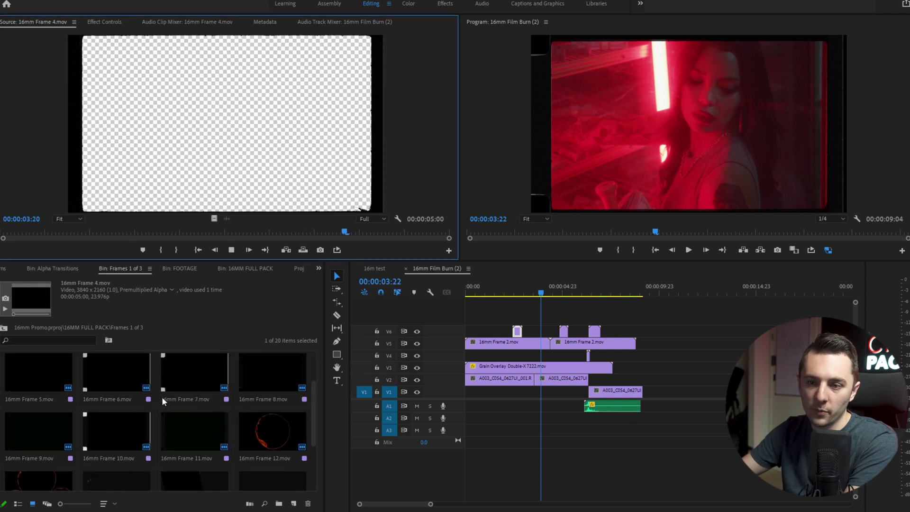
- Preview 16mm Frame 5.mov, 16mm Frame 6.mov and 16mm Frame 7.mov
double_click(48, 373)
double_click(131, 366)
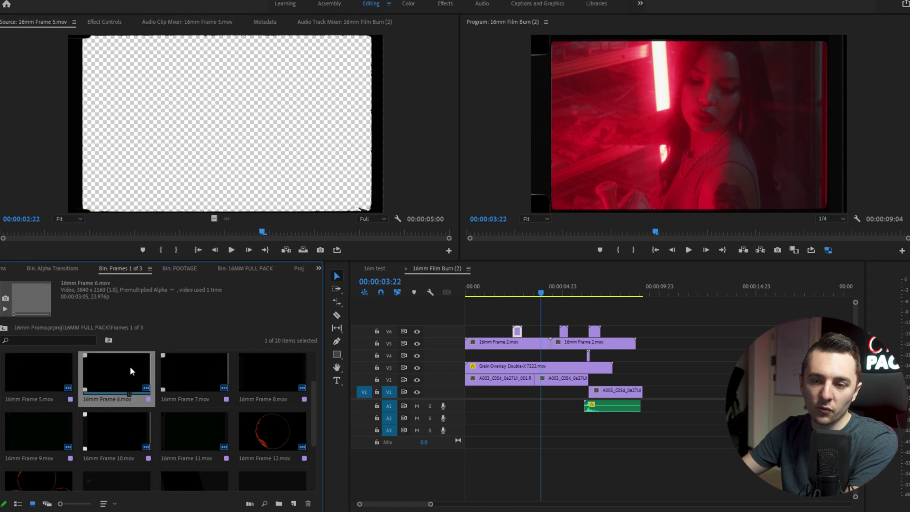
double_click(176, 365)
key("space")
key("space")
- Try 16mm Frame 7.mov at the start of V5, replace it with 16mm Frame 12.mov and check the frame at 00:00:02:14
left_click_drag(194, 360, 486, 342)
left_click(501, 284)
left_click(469, 290)
key("space")
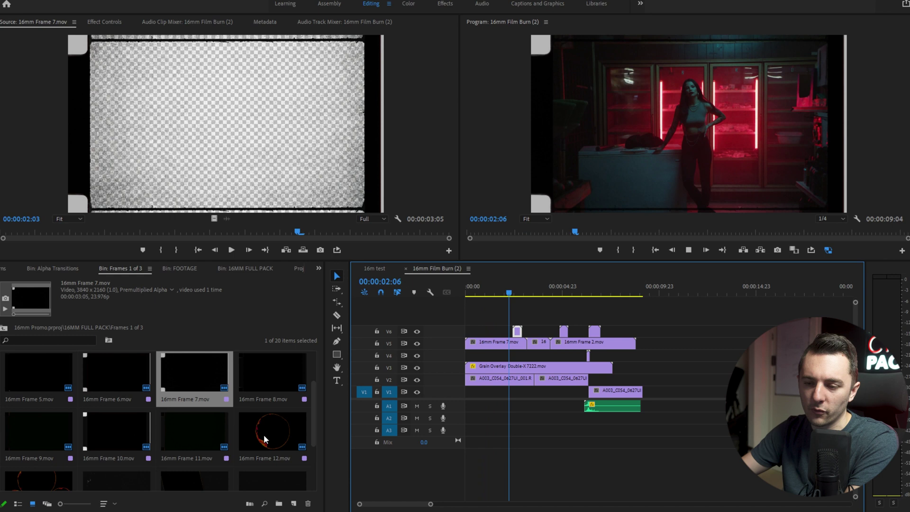
left_click_drag(272, 429, 498, 342)
left_click(517, 290)
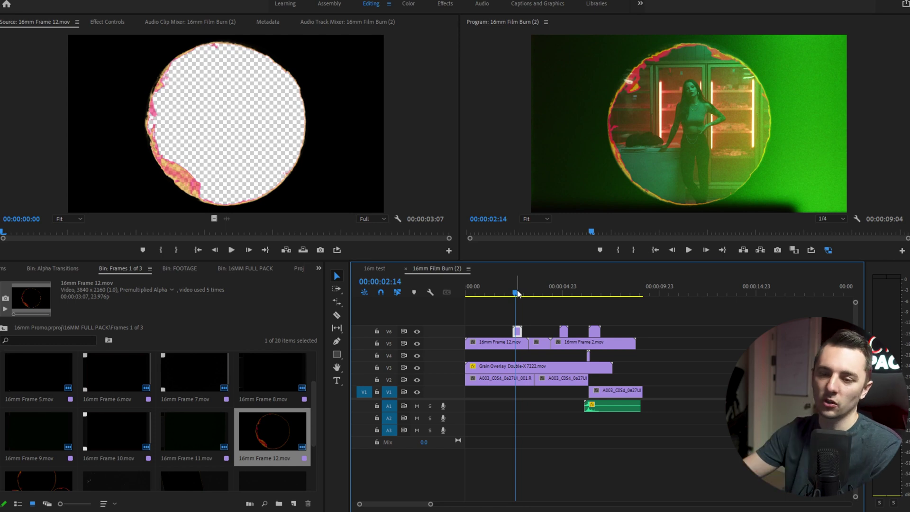
- Preview the burned-circle 16mm Frame 13.mov and the slanted 16mm Frame 14.mov
scroll(89, 413, "down", 1)
left_click(33, 422)
double_click(32, 422)
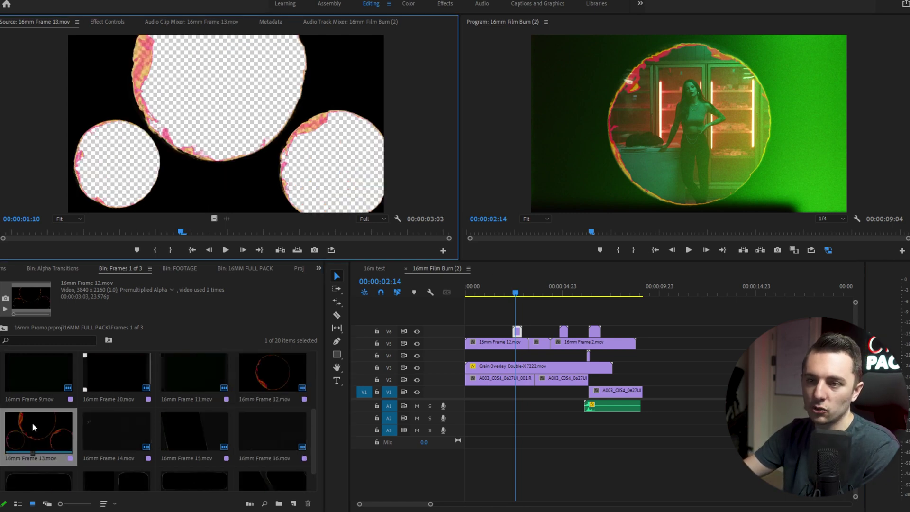
scroll(91, 413, "down", 1)
double_click(116, 402)
key("space")
left_click(32, 230)
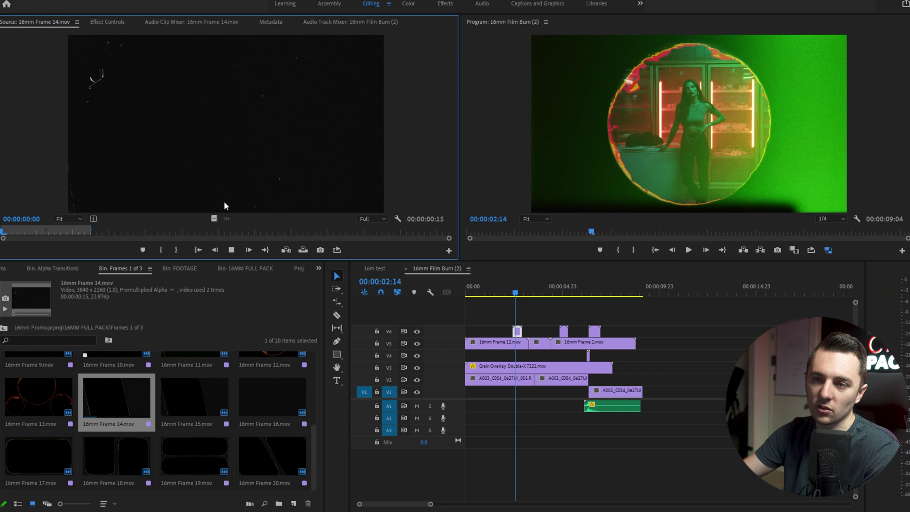
- Preview 16mm Frame 15.mov with loop playback turned on
left_click(186, 407)
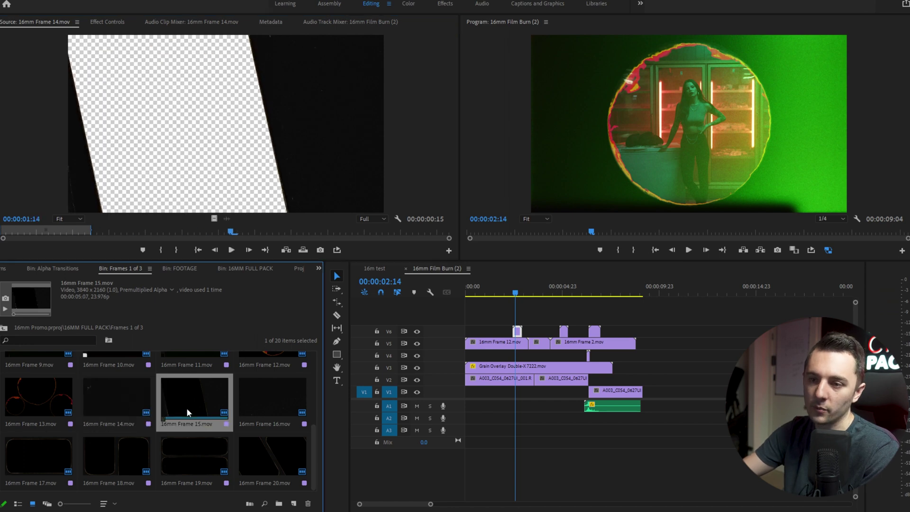
double_click(186, 407)
key("space")
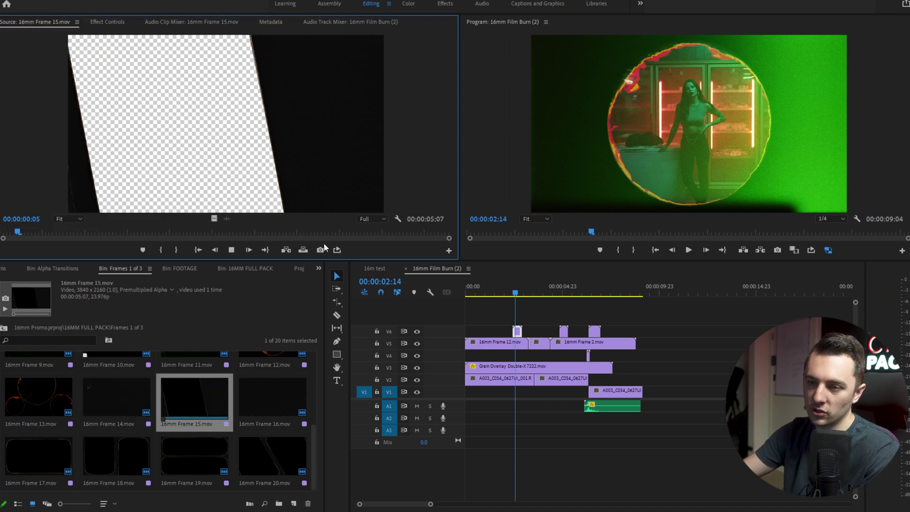
left_click(337, 249)
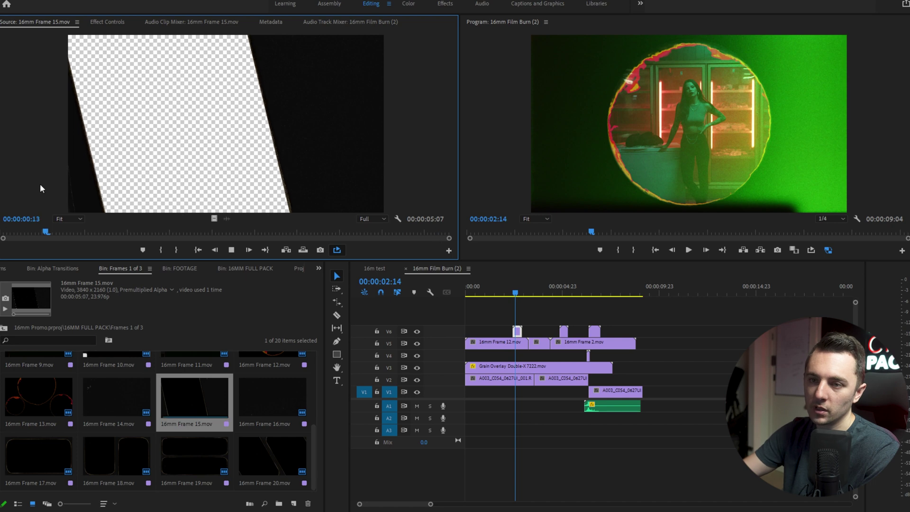
left_click(270, 377)
- Preview 16mm Frame 17.mov, place it at the start of V5 and play the sequence from 00:00:01:00
left_click(54, 457)
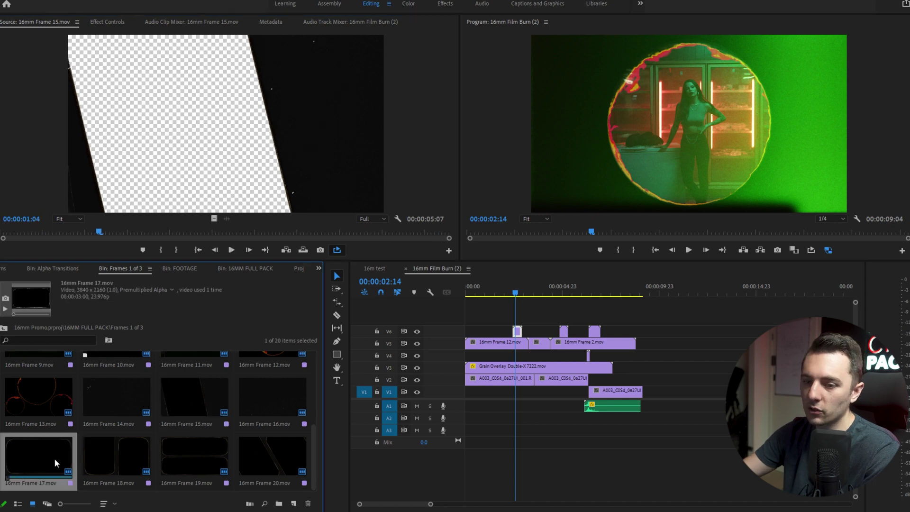
double_click(54, 458)
left_click_drag(64, 460, 469, 341)
left_click(493, 293)
left_click_drag(493, 292, 485, 292)
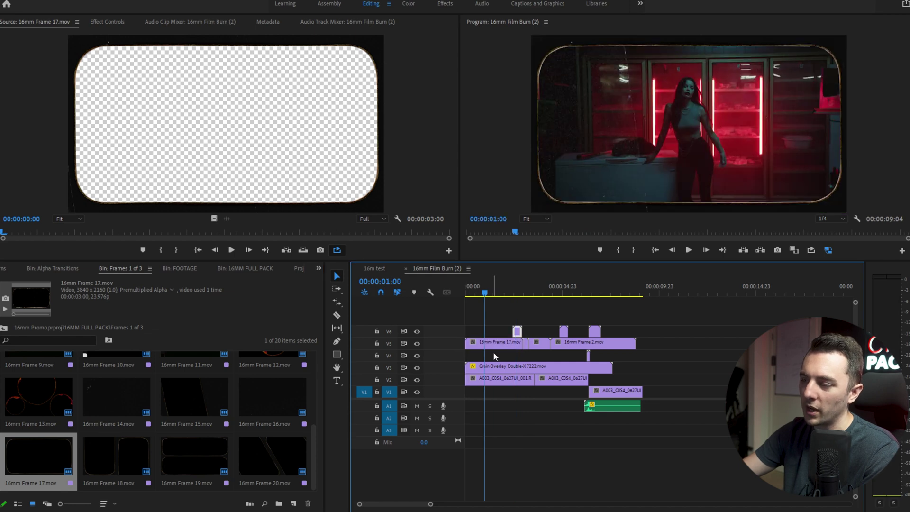
key("space")
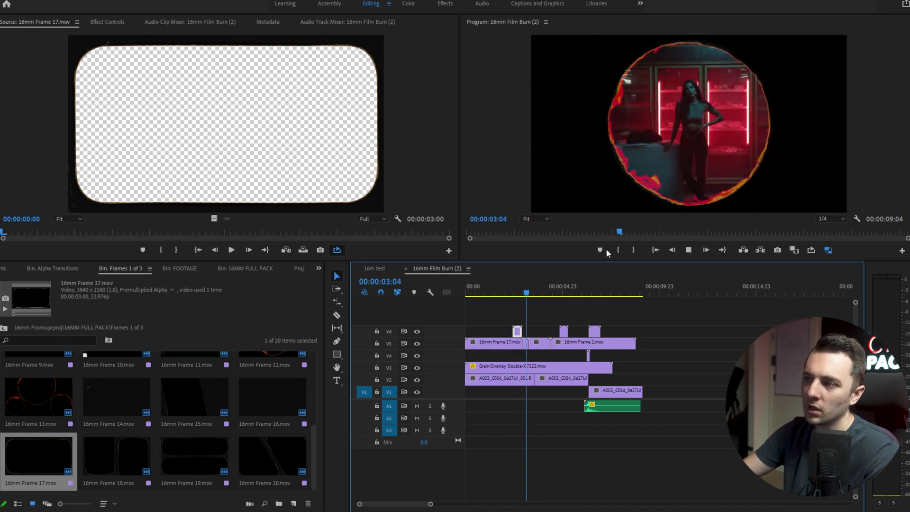
key("space")
- Preview the diagonal split 16mm Frame 20.mov and return the sequence to 00:00:01:12
left_click(198, 460)
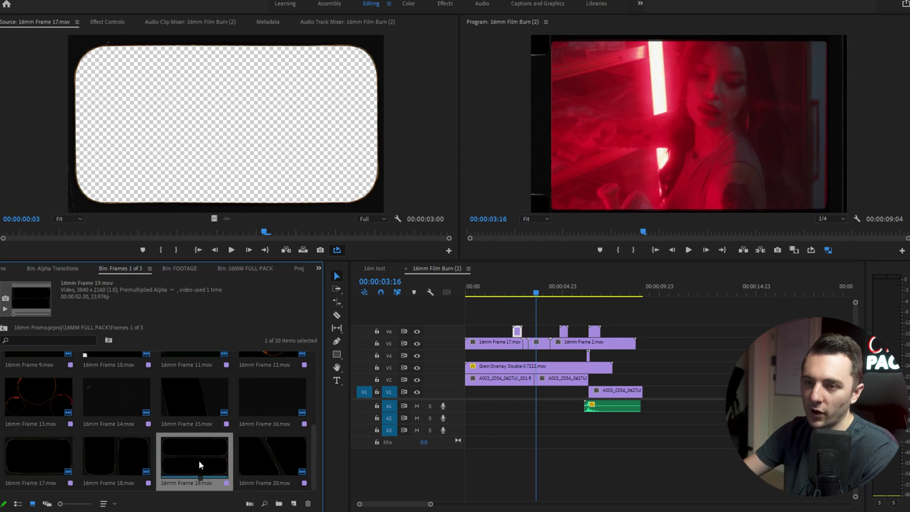
left_click(256, 466)
double_click(257, 465)
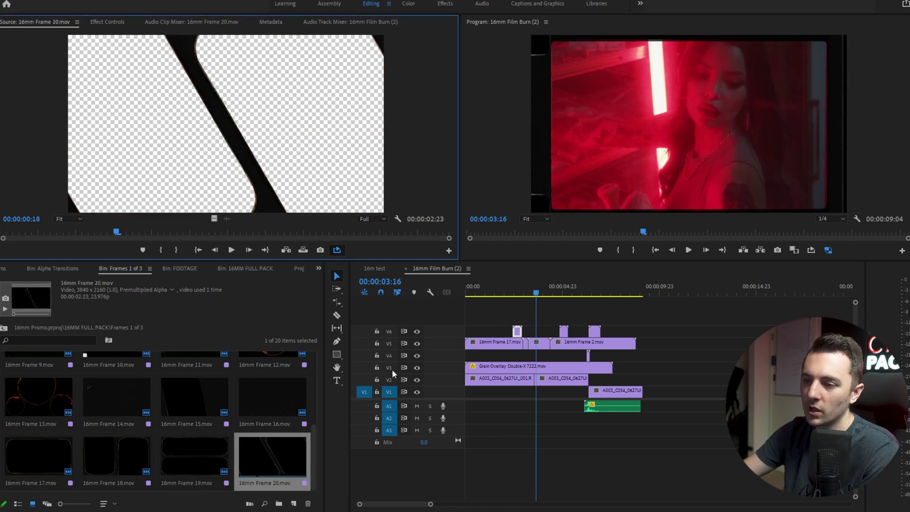
left_click(494, 294)
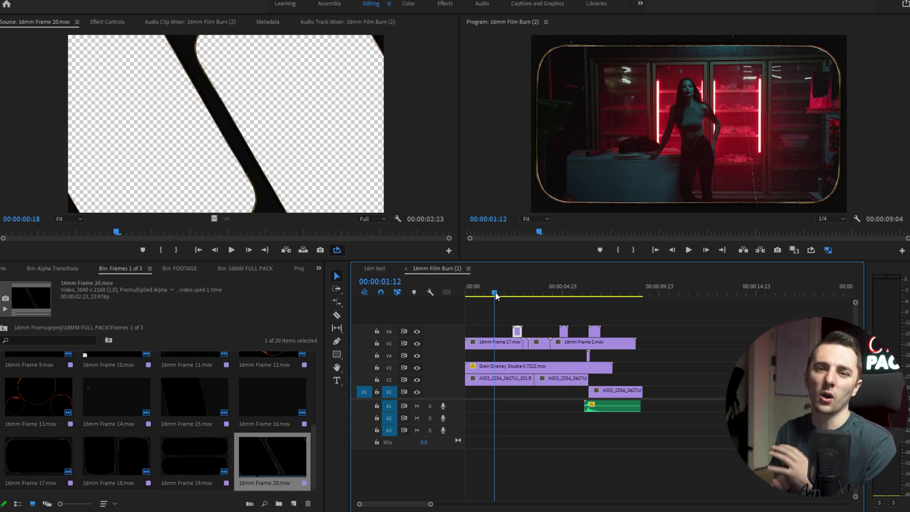
- Open the Grain bin, place Grain Overlay Tri-X 7266.mov at the start of V4 and check the frame at 00:00:00:08
key("shift+1")
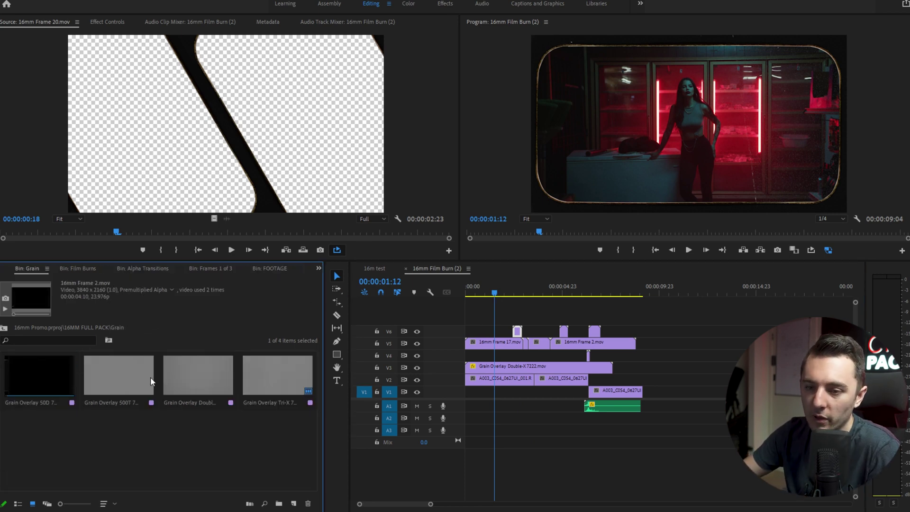
left_click(281, 383)
left_click_drag(281, 383, 469, 356)
left_click(477, 287)
left_click_drag(478, 288, 471, 288)
left_click(471, 359)
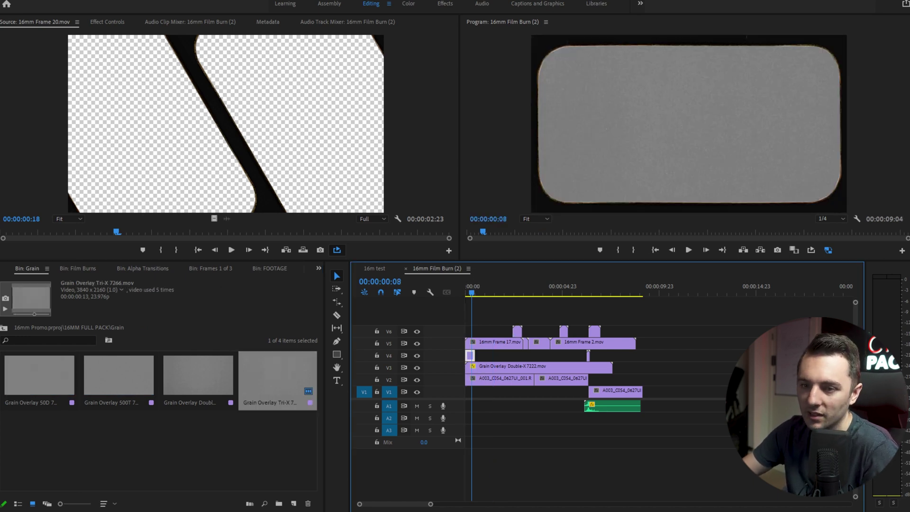
- Put Code 5.mov from the Overlays bin at the start of V4, clear 16mm Frame 17.mov from V5 and play the sequence
left_click(3, 327)
double_click(35, 434)
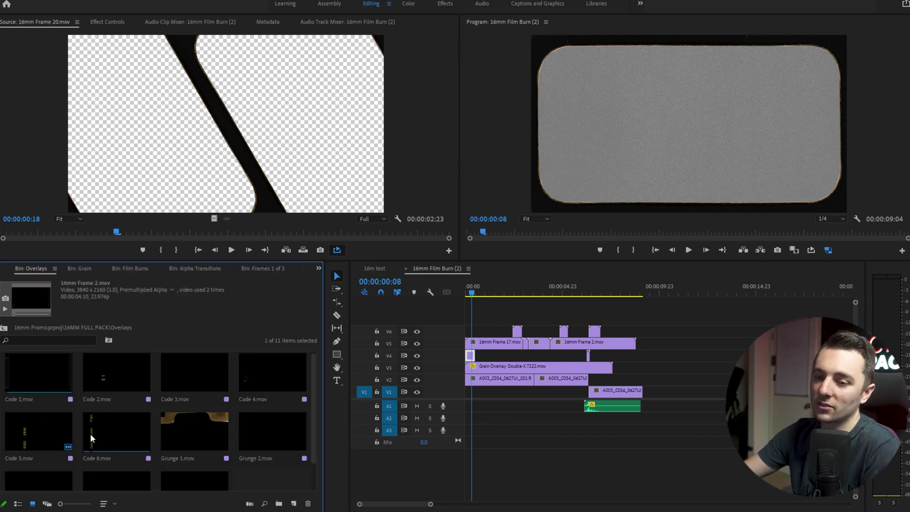
left_click_drag(29, 429, 456, 359)
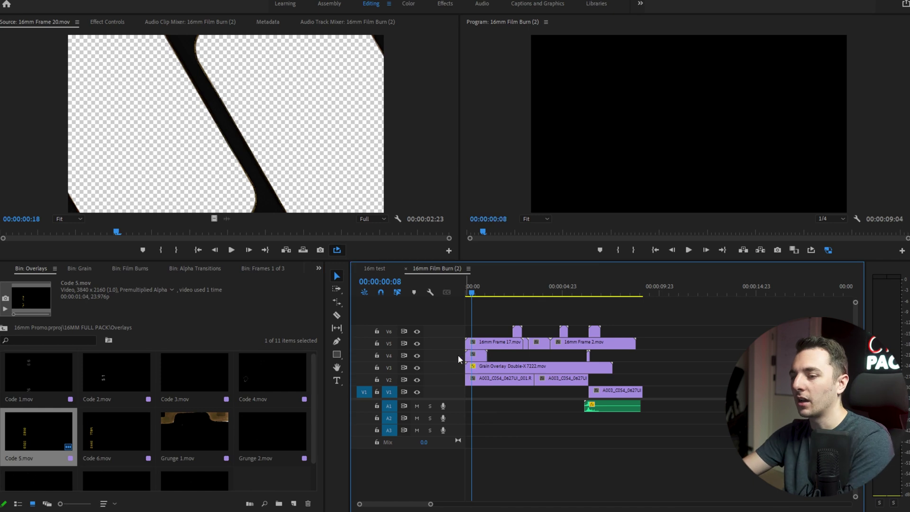
key("ctrl+z")
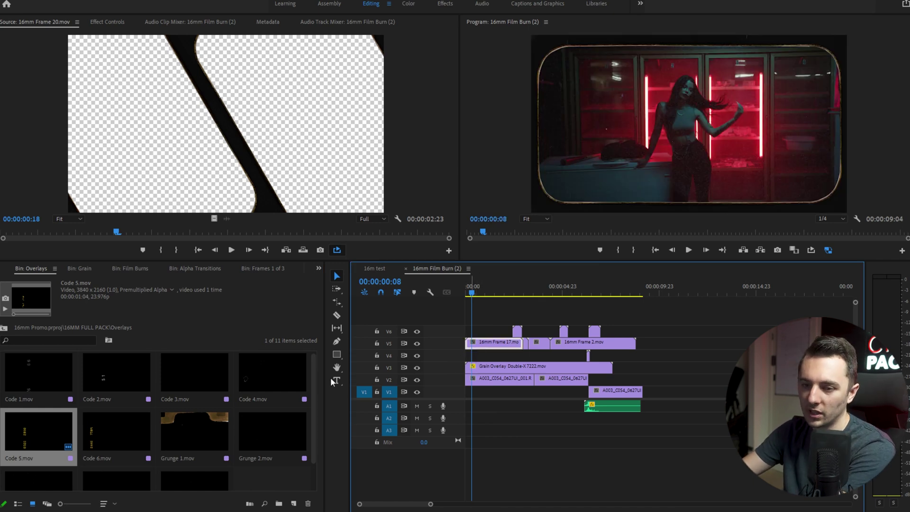
key("ctrl+z")
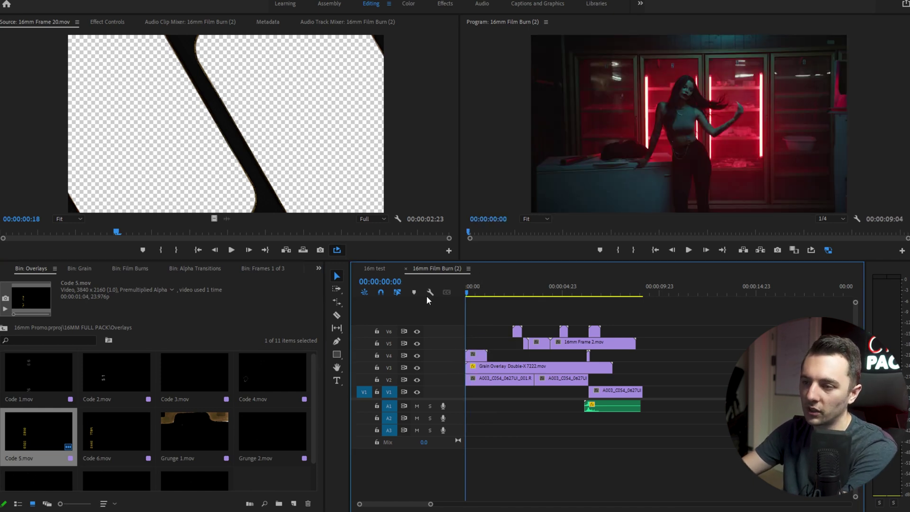
key("space")
key("minus")
key("minus")
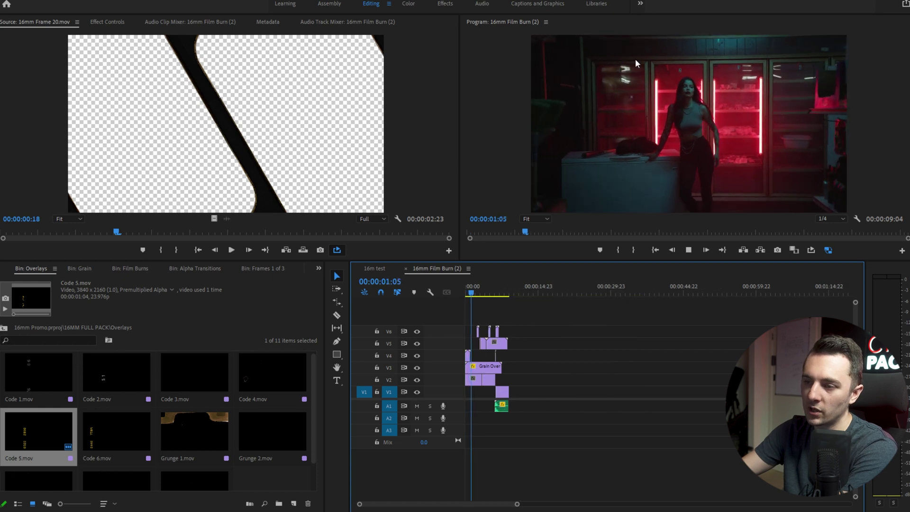
- Place Code 6.mov on V4 directly after Code 5.mov and play that part of the sequence
key("equal")
key("equal")
left_click_drag(116, 432, 480, 360)
left_click(498, 290)
key("space")
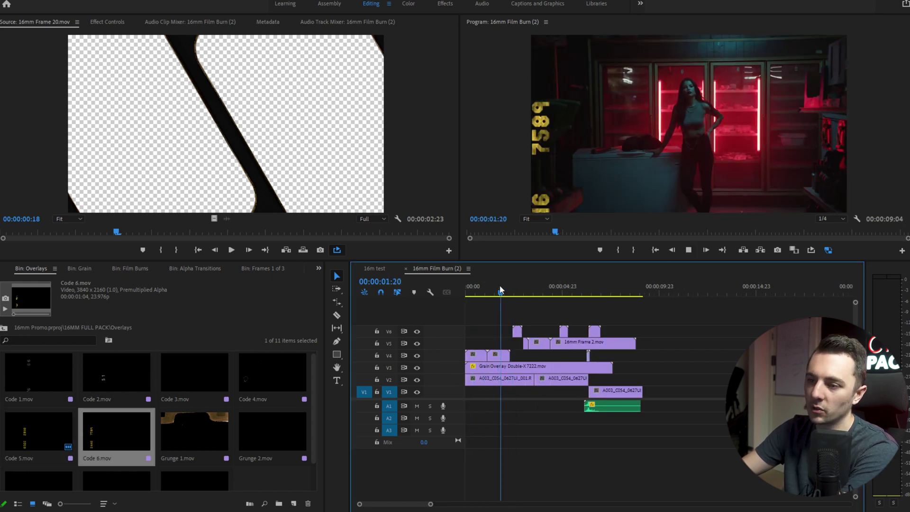
- Try Grunge 1.mov at the start of V5, play it over the first shot and remove it
key("equal")
key("equal")
left_click_drag(584, 288, 588, 314)
left_click(507, 292)
left_click_drag(195, 436, 504, 343)
key("space")
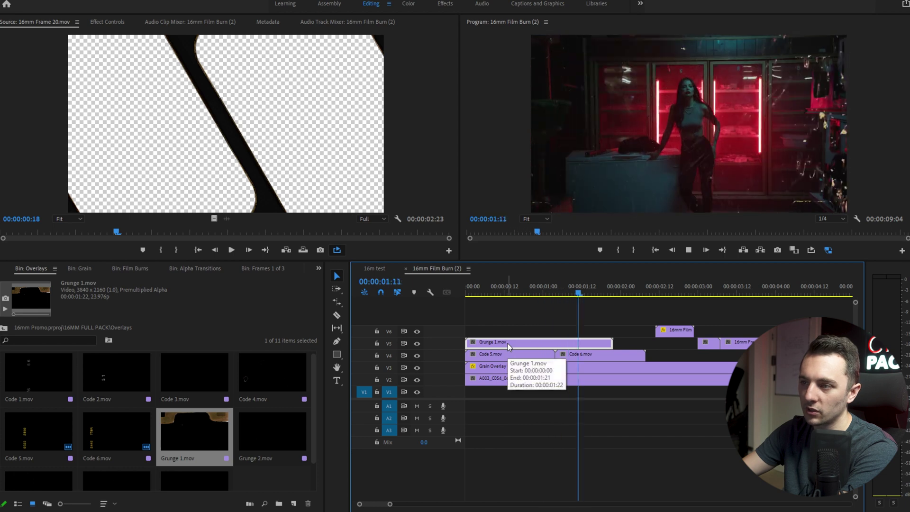
key("space")
key("Delete")
- Place Code 4.mov on V5 near the start of the sequence and play it, checking the frame at 00:00:00:21
left_click_drag(256, 372, 474, 342)
left_click_drag(520, 295, 530, 295)
key("space")
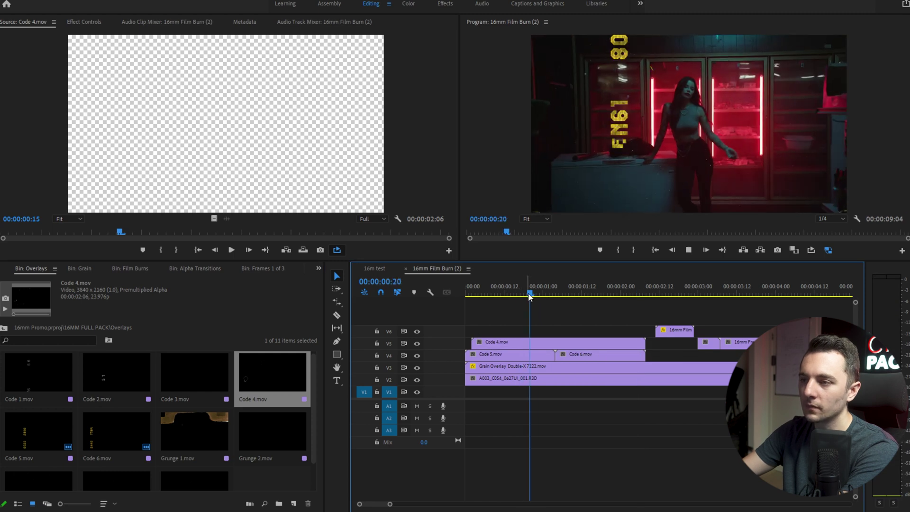
key("space")
left_click(533, 294)
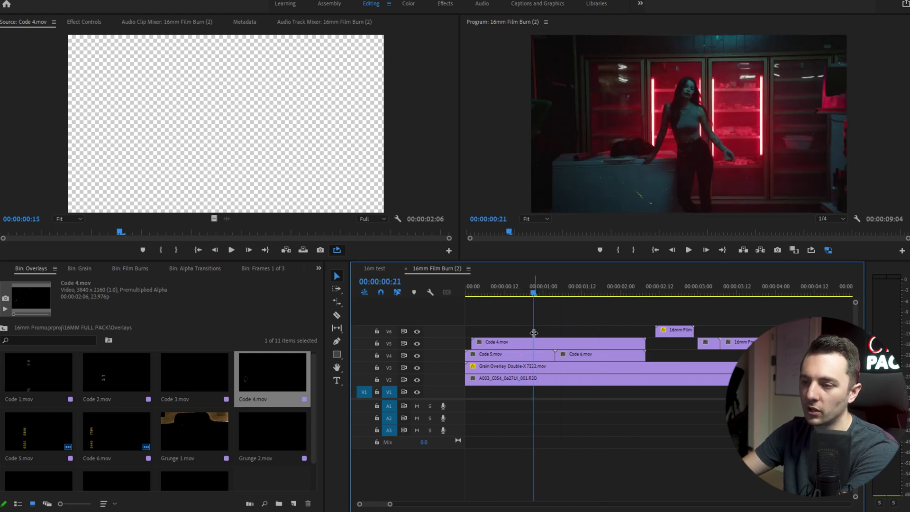
- Place 17.mov from the Punch Hole Transitions bin on V6 over the cut between Code 5.mov and Code 6.mov
scroll(241, 470, "down", 1)
left_click(4, 328)
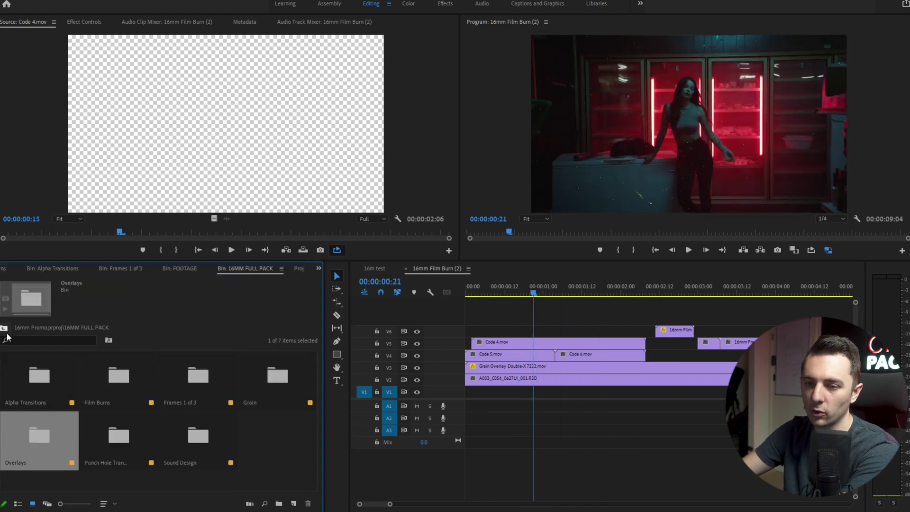
double_click(109, 438)
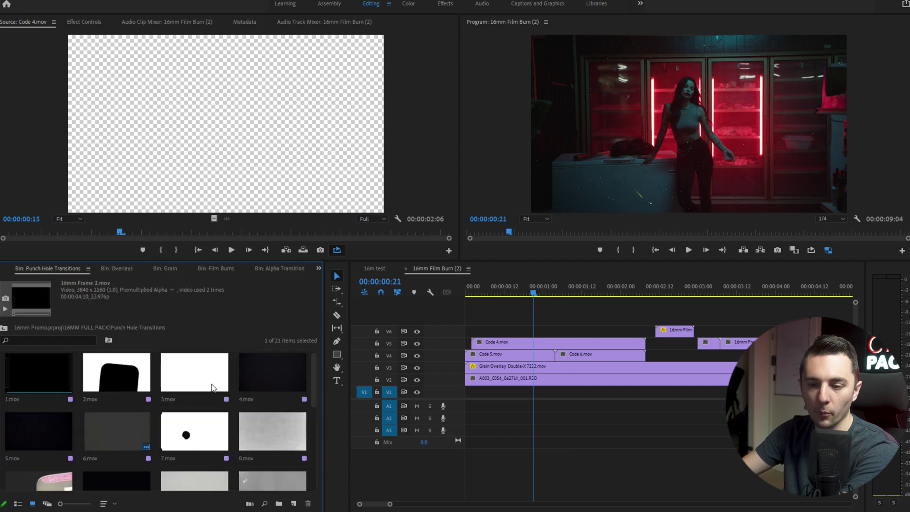
scroll(229, 378, "down", 2)
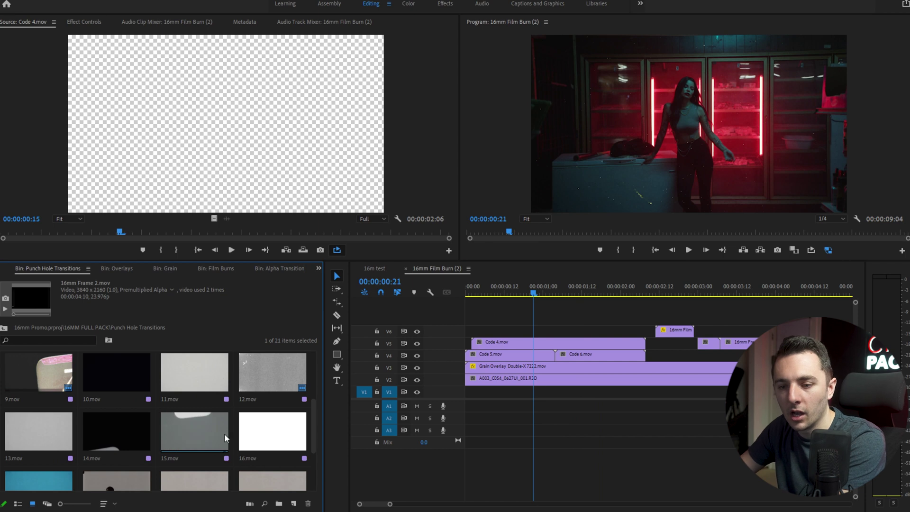
scroll(221, 437, "down", 1)
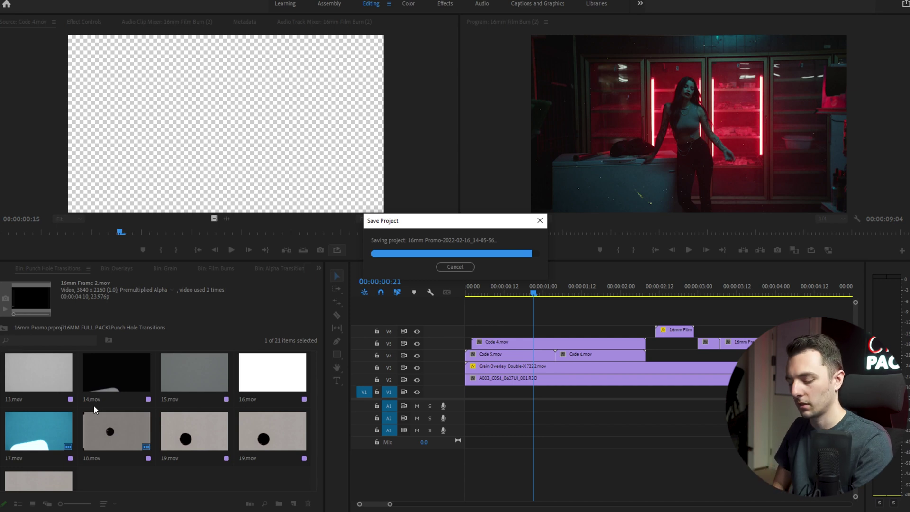
left_click_drag(75, 413, 553, 330)
left_click(557, 294)
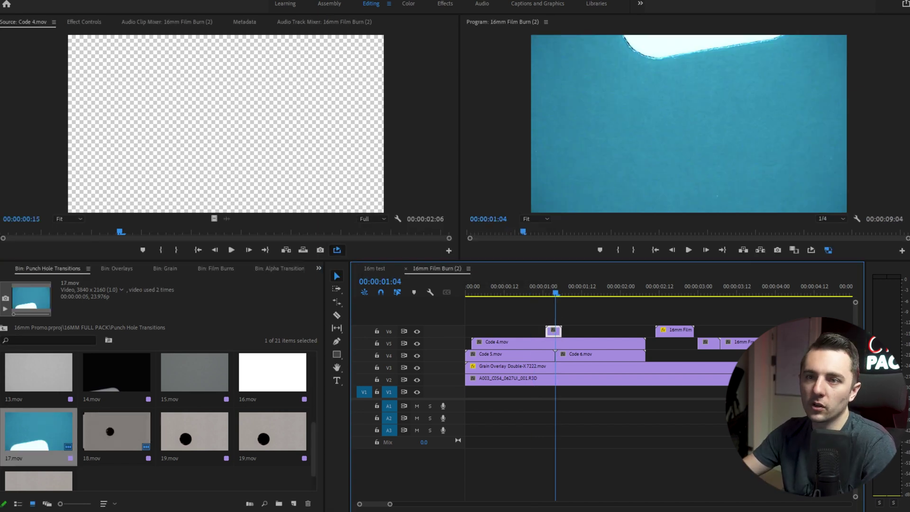
- Set the blend mode of 17.mov to Difference and play the transition from 00:00:01:00
left_click(84, 22)
left_click(206, 173)
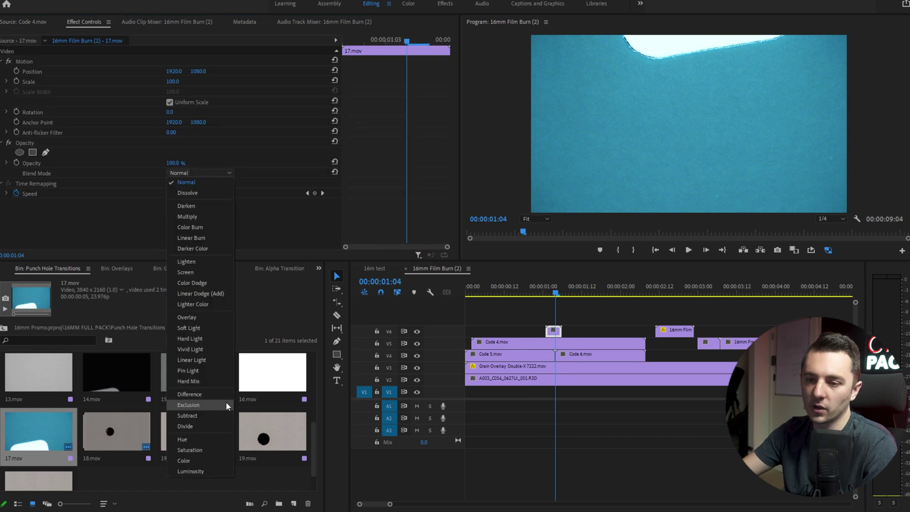
left_click(212, 394)
left_click(544, 295)
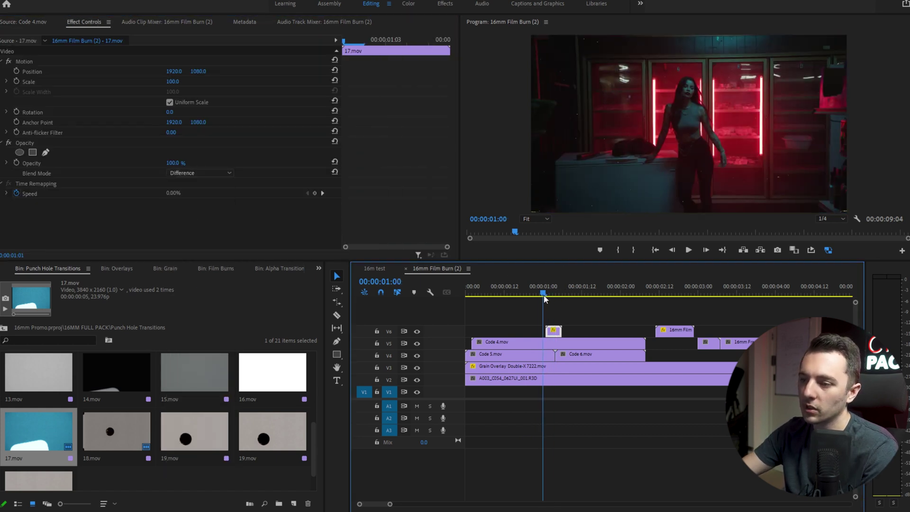
key("space")
key("space")
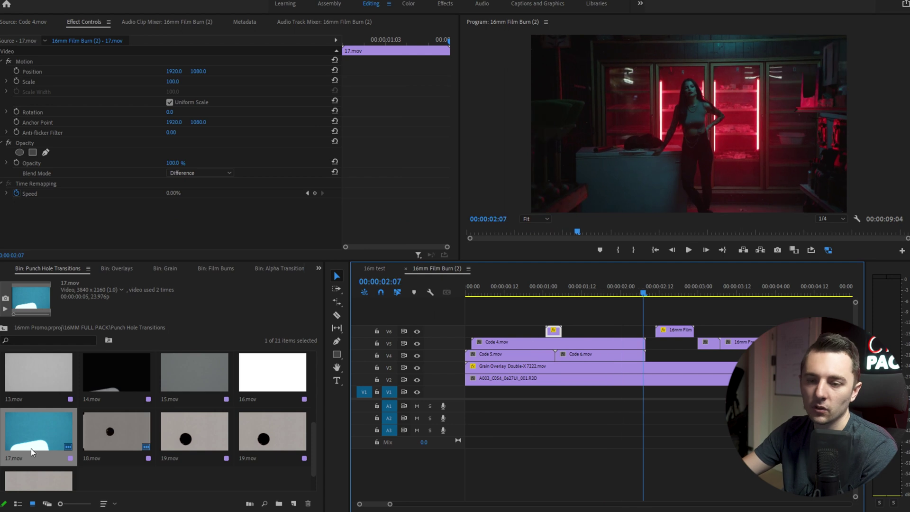
- Place 19.mov on V6 above the end of Code 6.mov, and preview punch-hole clips 9.mov, 10.mov and 11.mov
left_click_drag(193, 435, 639, 331)
scroll(99, 437, "up", 3)
double_click(23, 424)
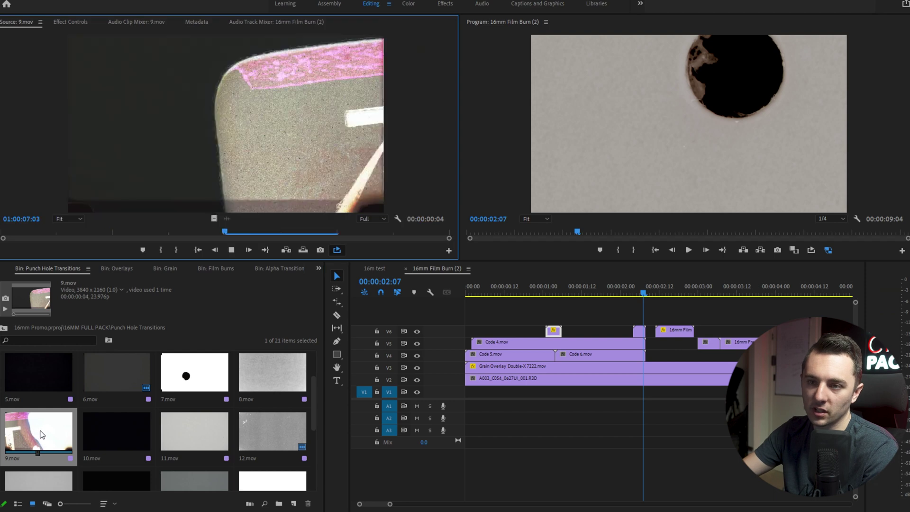
double_click(129, 437)
double_click(187, 430)
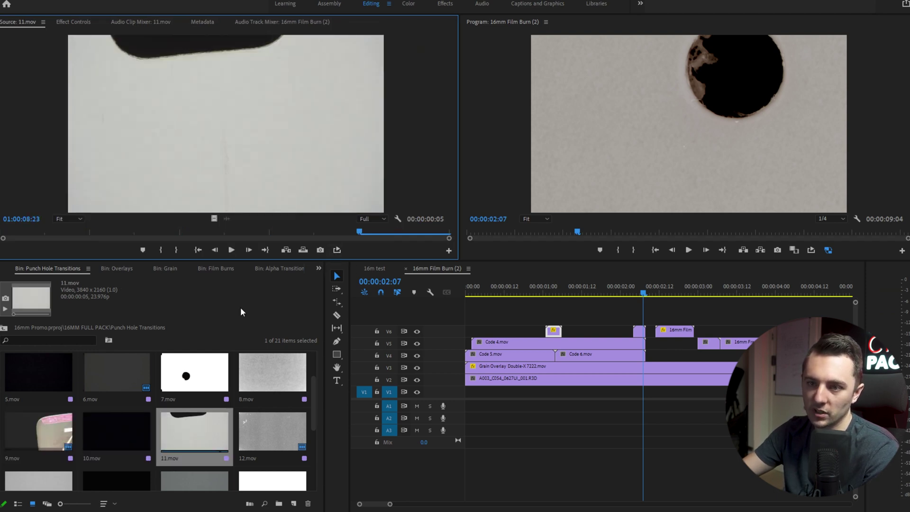
- Listen to Burn 1.wav, Burn 2.wav and Film Sound 7.wav from the Sound Design bin
left_click(4, 329)
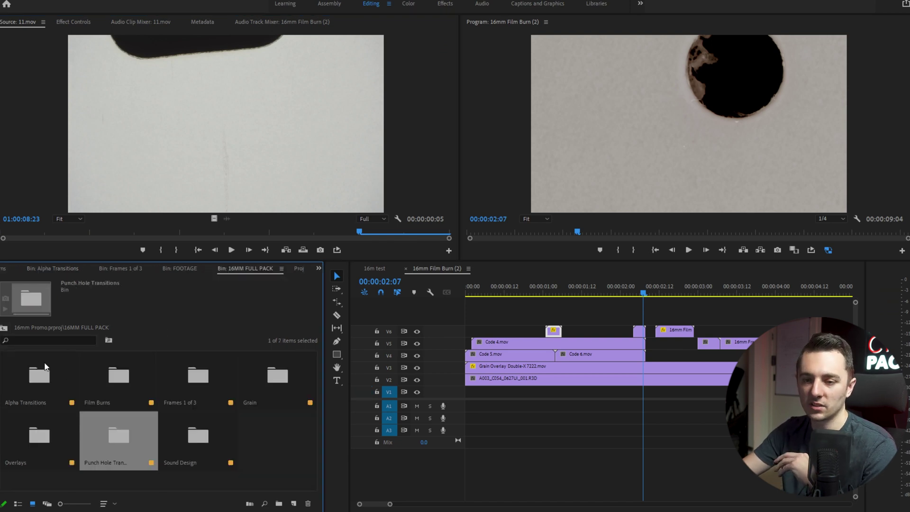
double_click(197, 441)
double_click(41, 377)
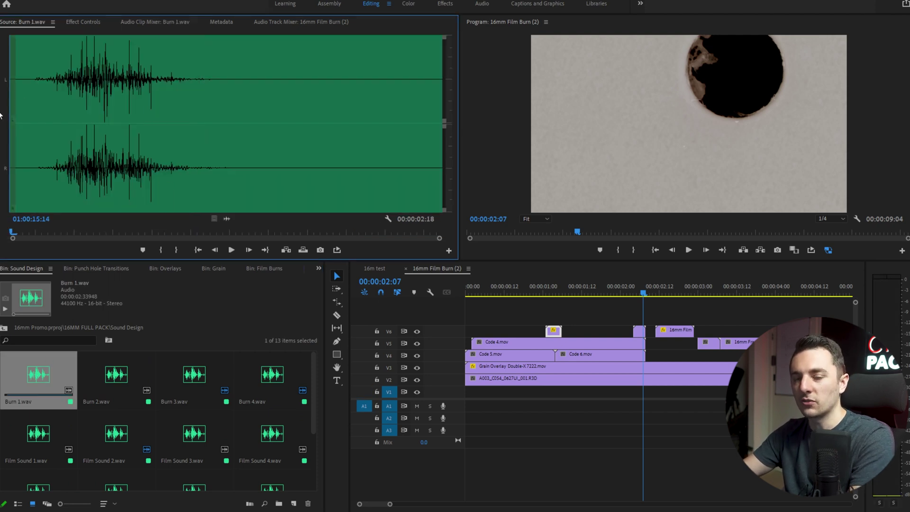
key("space")
double_click(125, 375)
key("space")
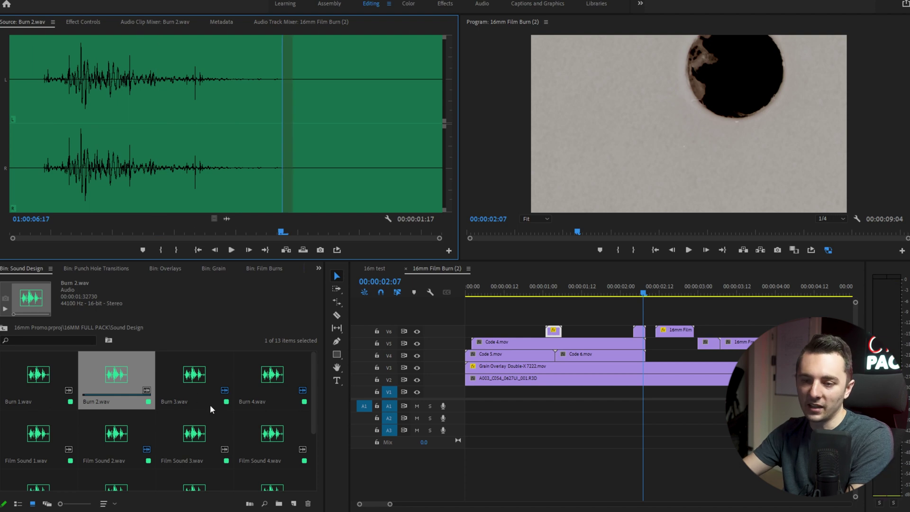
scroll(194, 396, "down", 2)
double_click(176, 382)
key("space")
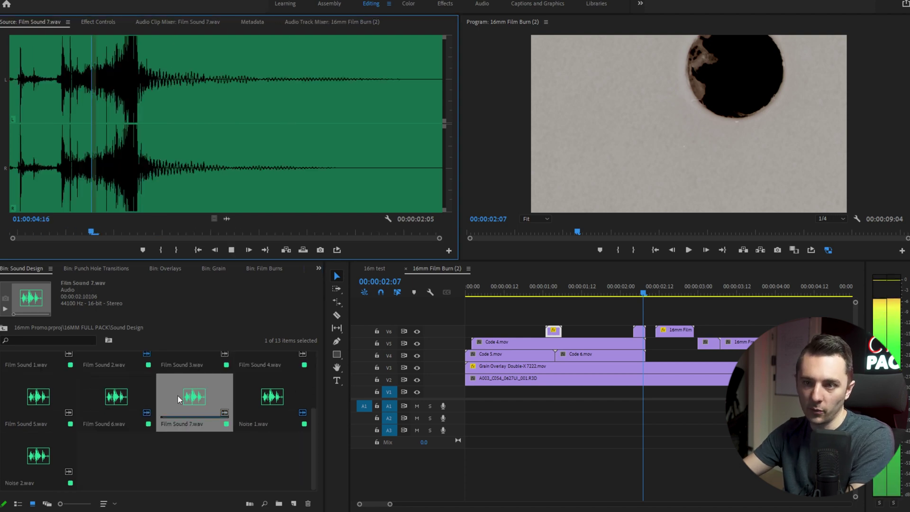
key("space")
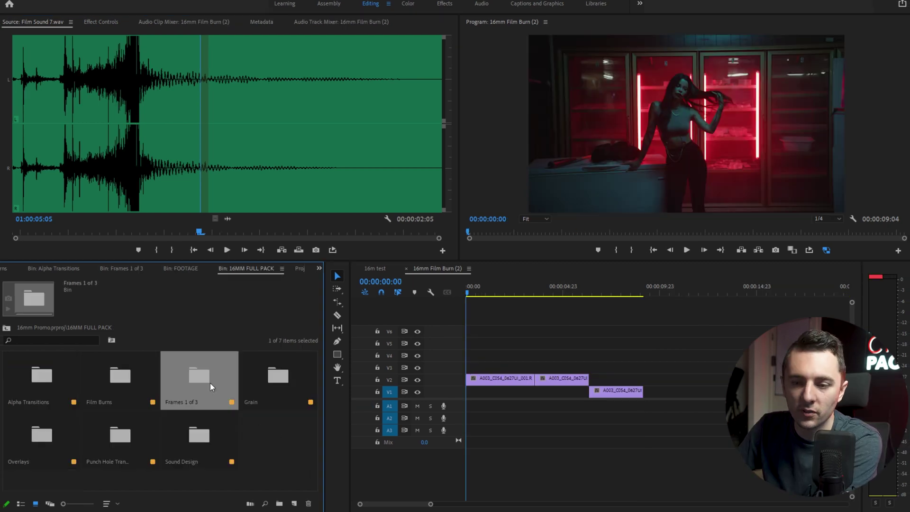
- Place 16mm Frame 3.mov from Frames 1 of 3 at the start of V3, play it and inspect frame 00:00:00:20 enlarged
double_click(209, 383)
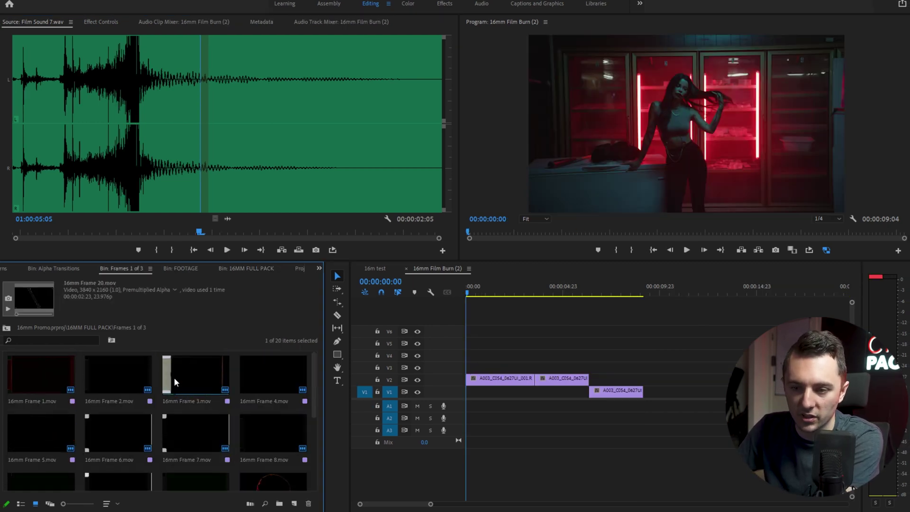
left_click_drag(192, 375, 541, 366)
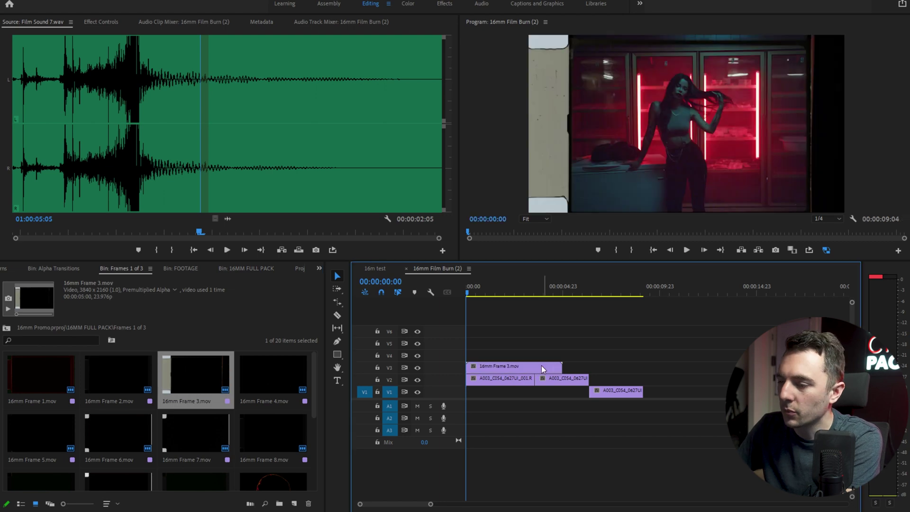
key("space")
key("space")
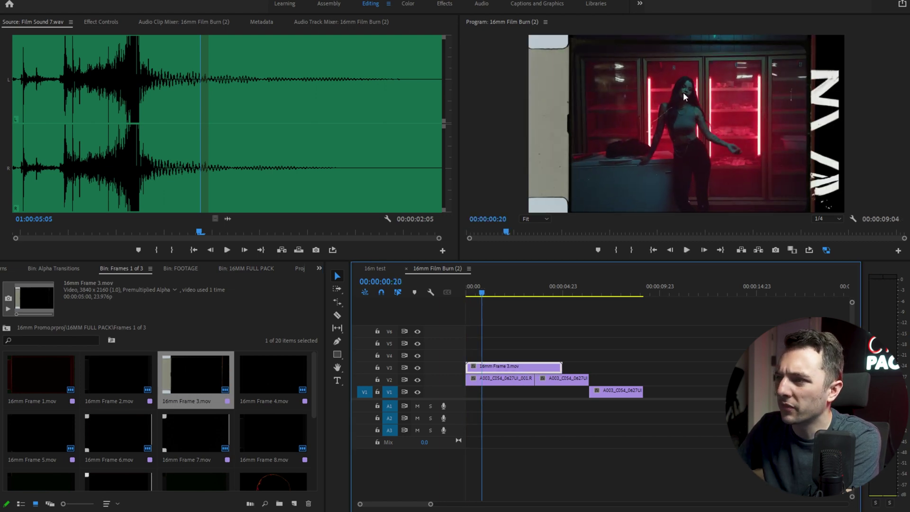
key("grave")
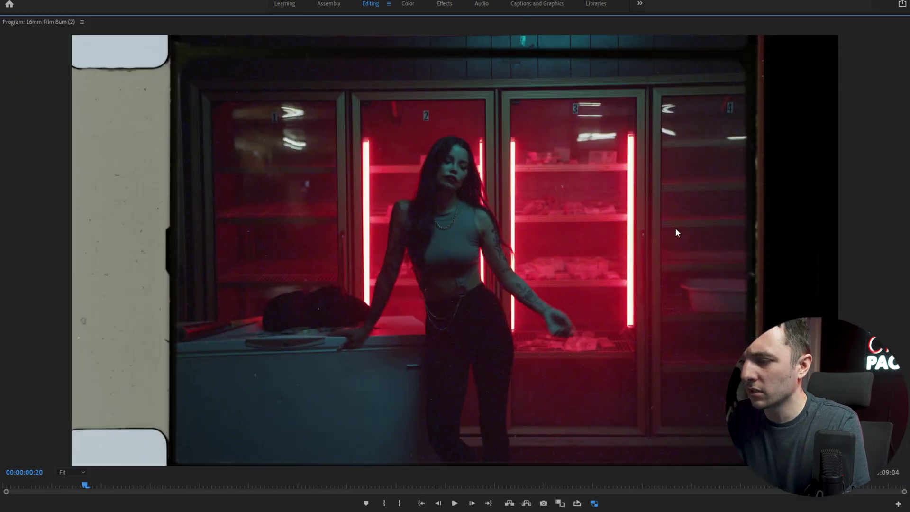
key("grave")
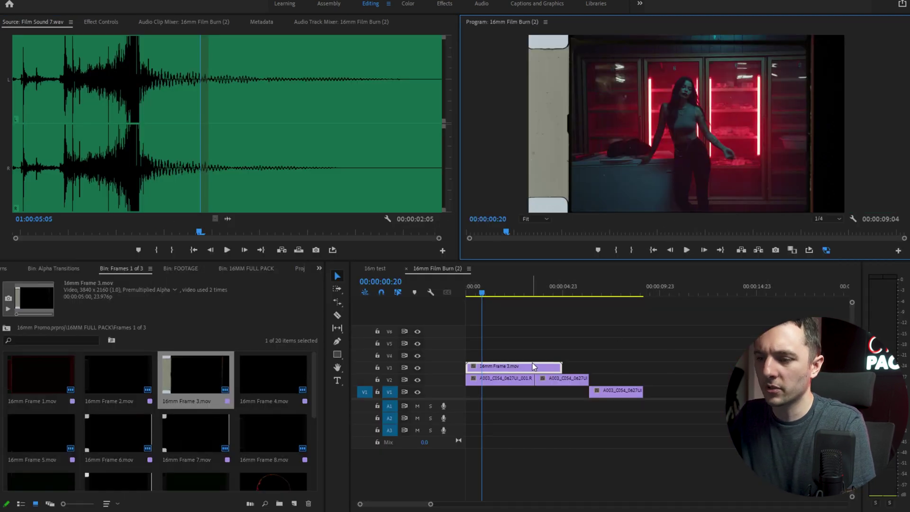
- Move 16mm Frame 3.mov to V4, duplicate the first shot onto V3 with vertical position -970, and play the result
left_click_drag(502, 369, 503, 359)
left_click_drag(497, 381, 495, 367)
left_click(98, 25)
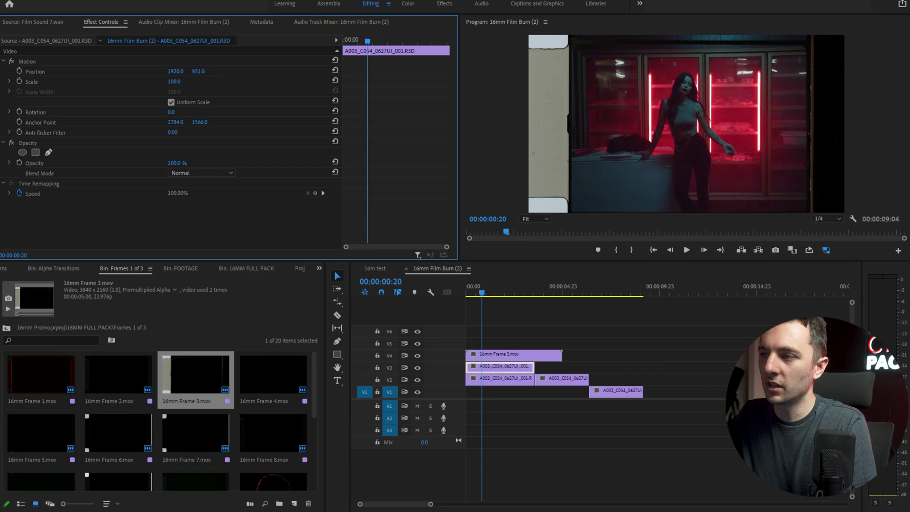
left_click_drag(199, 71, 230, 71)
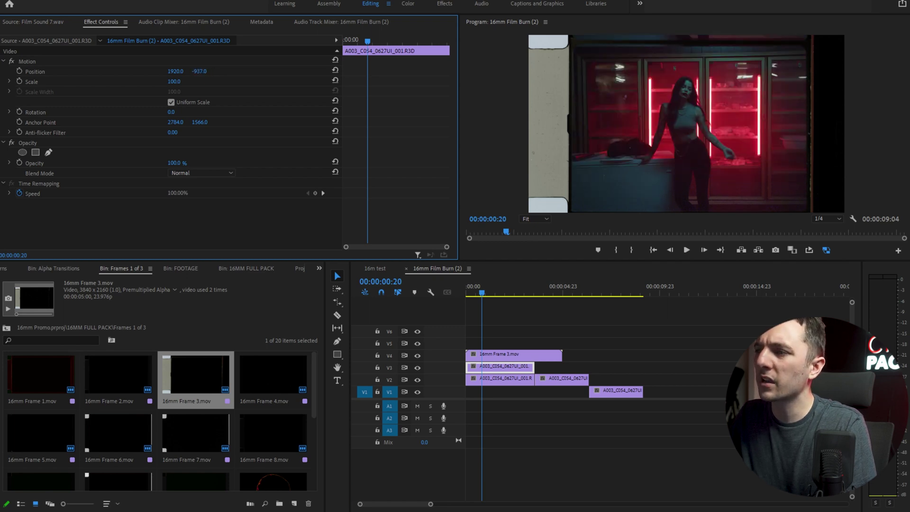
key("space")
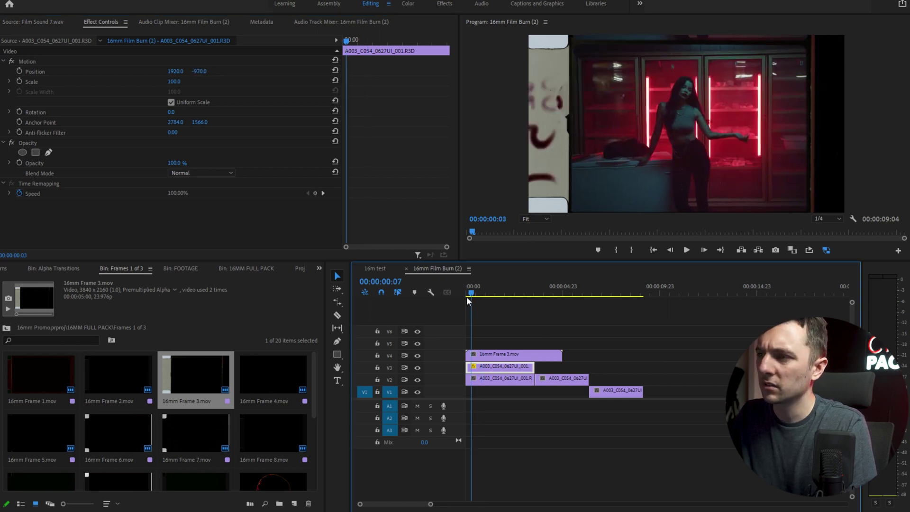
key("space")
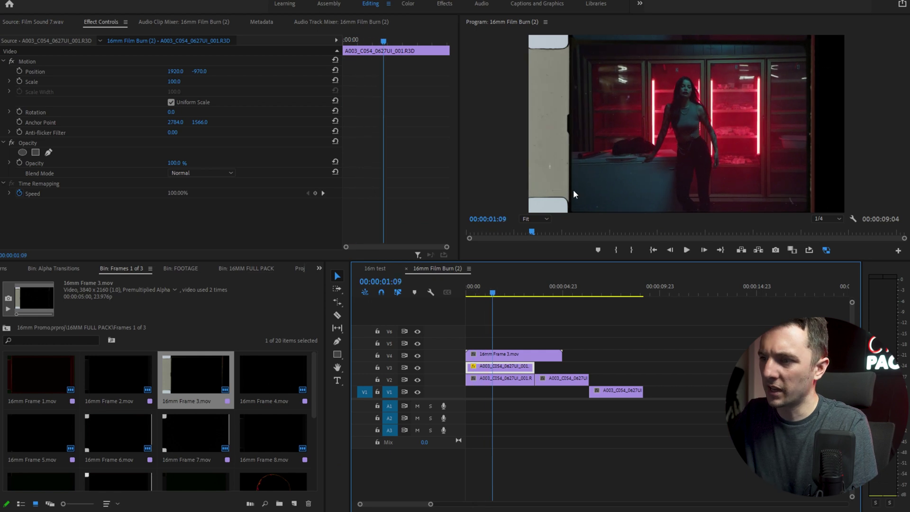
- Overwrite the V4 frame with 16mm Frame 4.mov and 16mm Frame 6.mov, and set the V3 duplicate's vertical position to -1028
left_click_drag(273, 379, 497, 351)
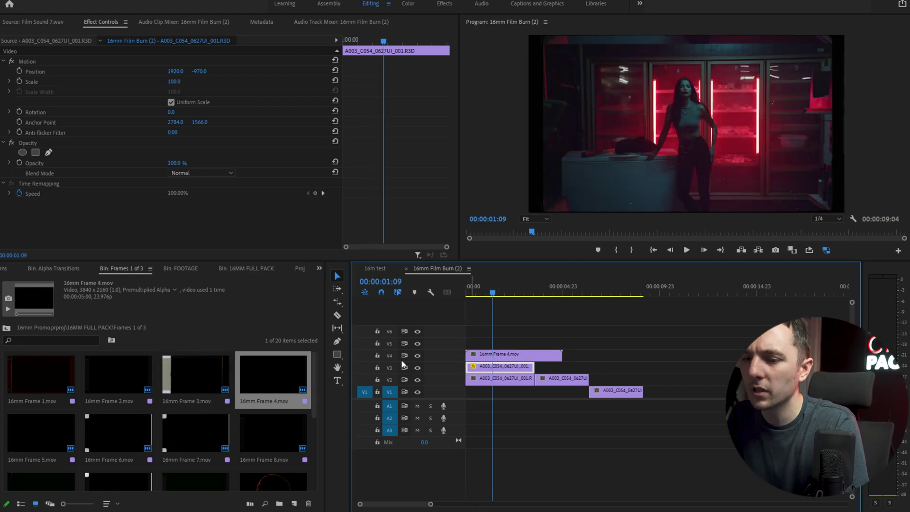
left_click_drag(119, 432, 514, 370)
left_click_drag(198, 71, 151, 71)
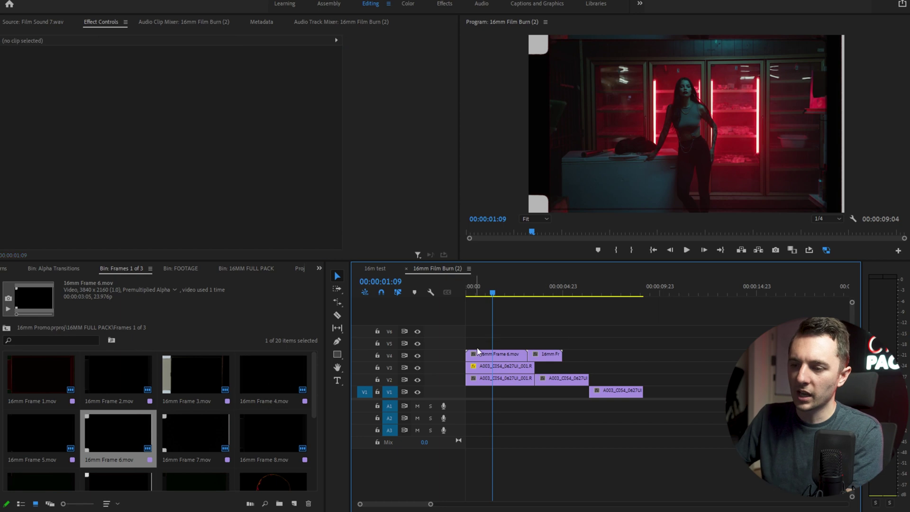
- Move 16mm Frame 6.mov to V5, duplicate the V3 shot onto V4 with vertical position 3187, and play the sequence
mouse_move(495, 355)
left_mouse_down()
mouse_move(495, 343)
mouse_move(490, 363)
left_mouse_up()
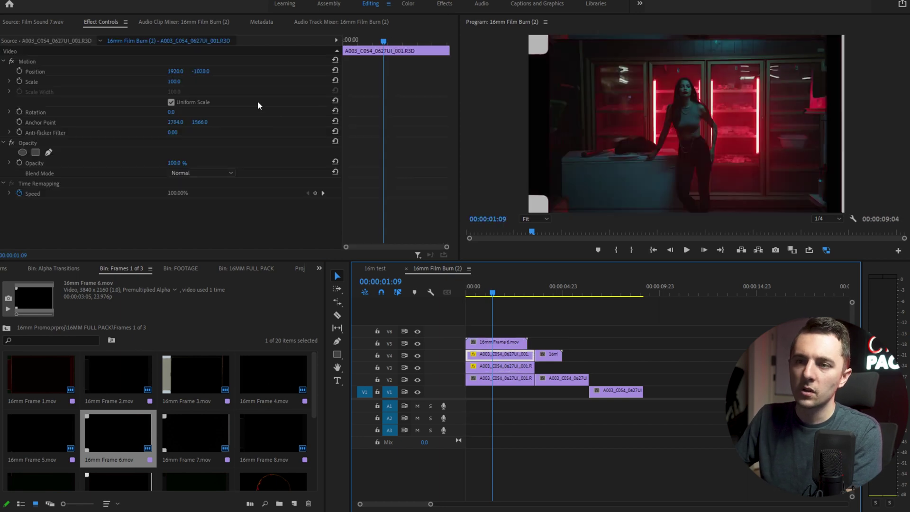
mouse_move(208, 73)
left_mouse_down()
mouse_move(252, 71)
mouse_move(197, 72)
left_mouse_up()
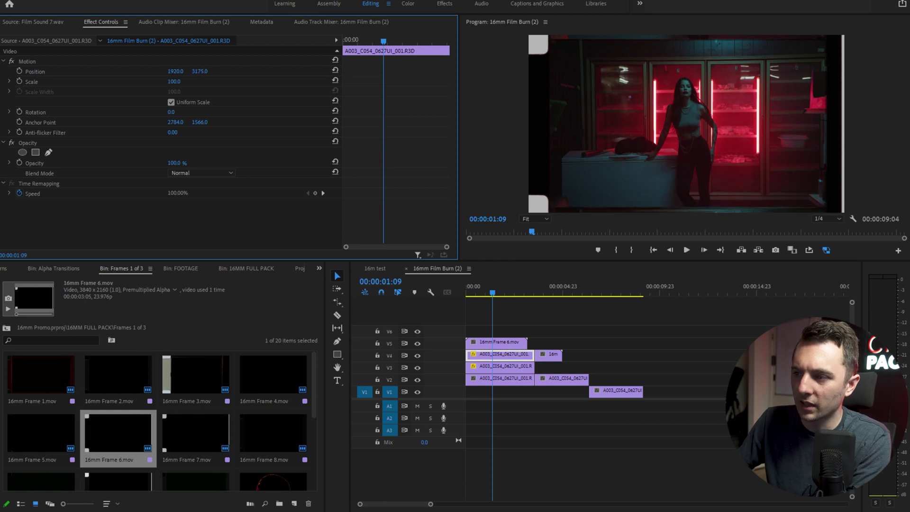
key("space")
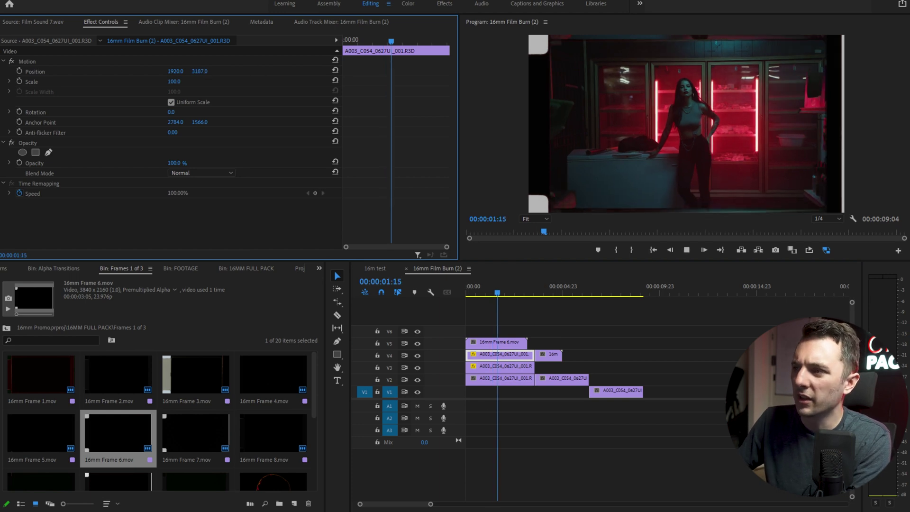
key("space")
left_click(491, 359)
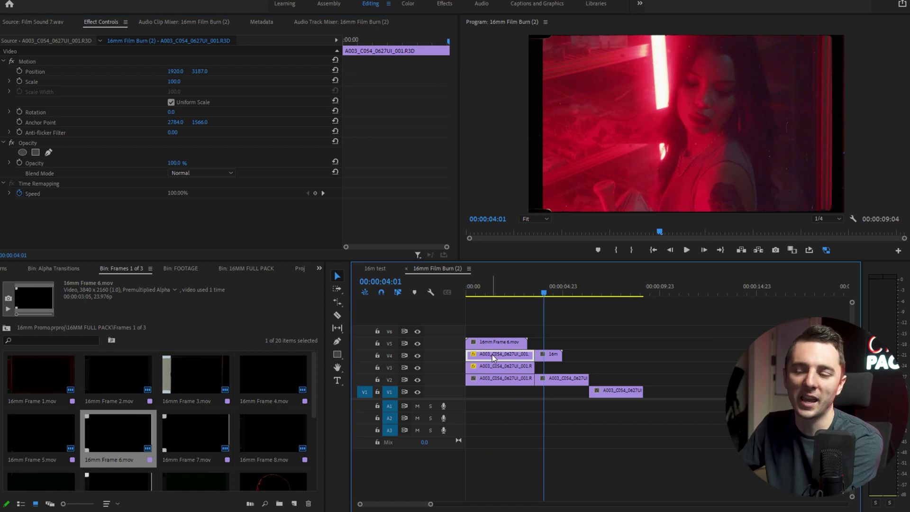
- Preview 16mm Frame 7, 10, 11 and 12, and place 16mm Frame 12.mov on V4 directly after the last shot
scroll(199, 410, "down", 2)
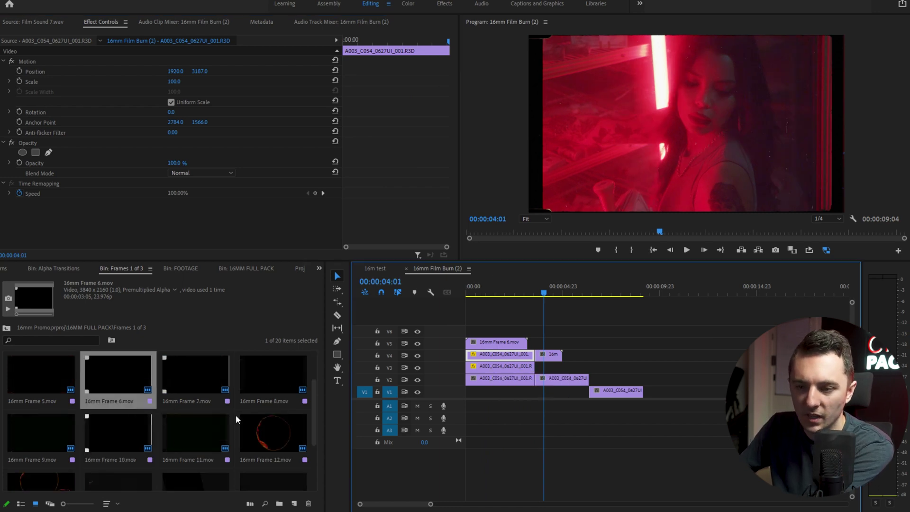
double_click(183, 374)
double_click(118, 431)
left_click(246, 382)
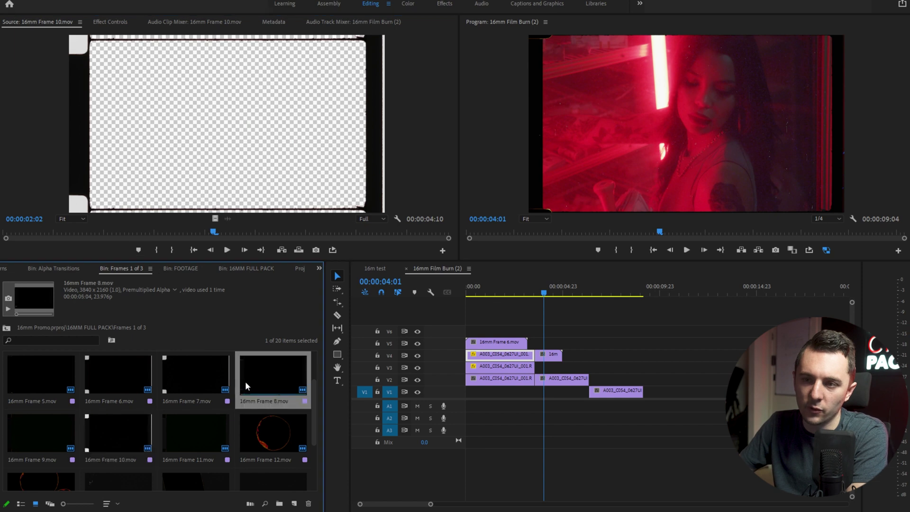
double_click(186, 428)
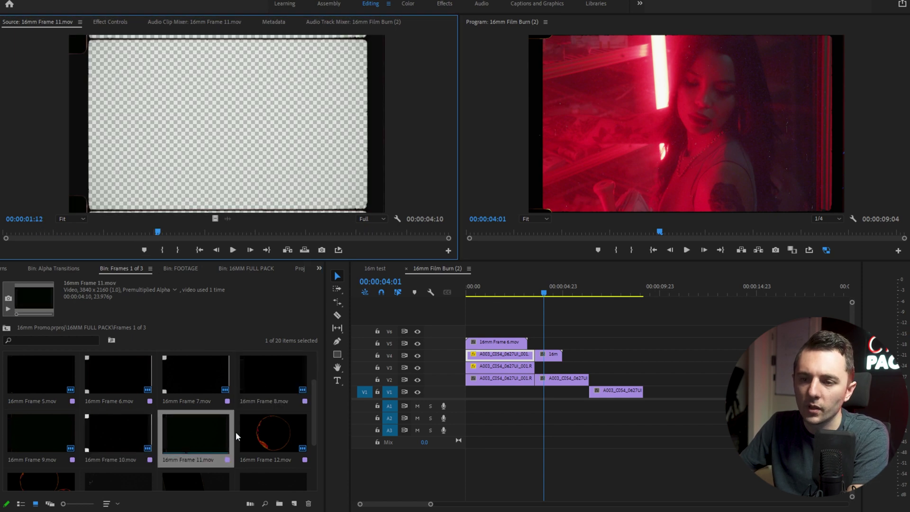
double_click(262, 429)
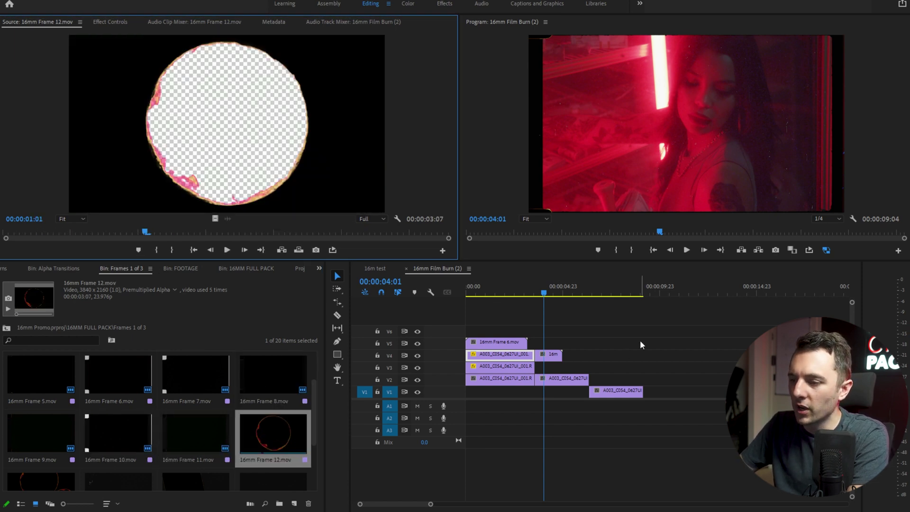
left_click_drag(236, 437, 645, 362)
left_click(7, 327)
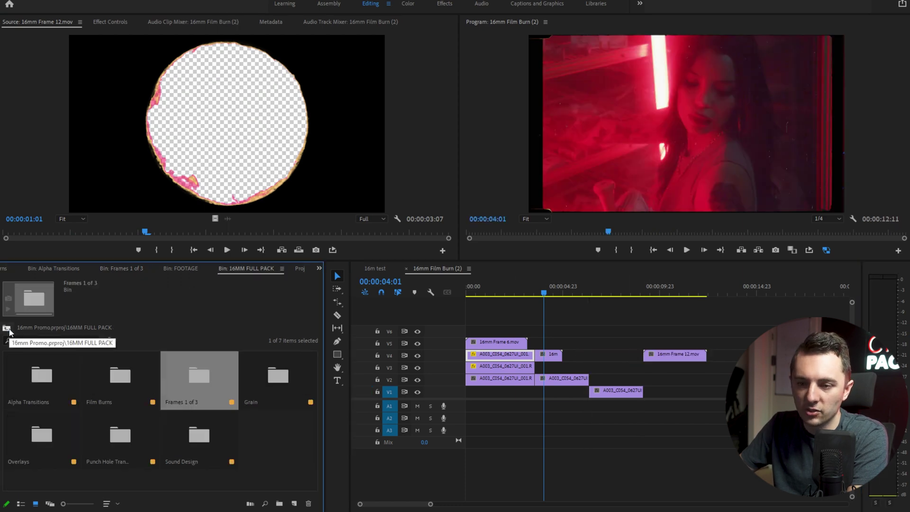
- Place Grain Overlay Tri-X 7266.mov on V3 beneath the start of 16mm Frame 12.mov
double_click(59, 382)
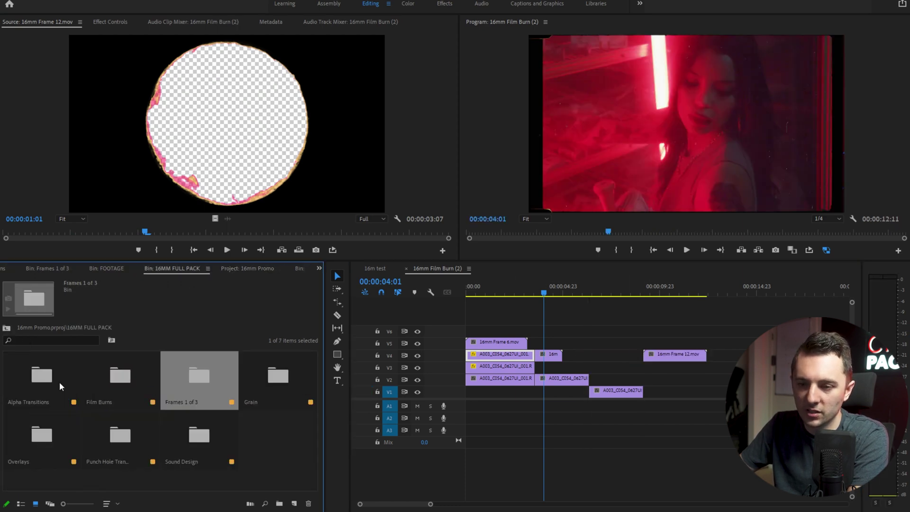
double_click(229, 380)
left_click_drag(266, 371, 648, 367)
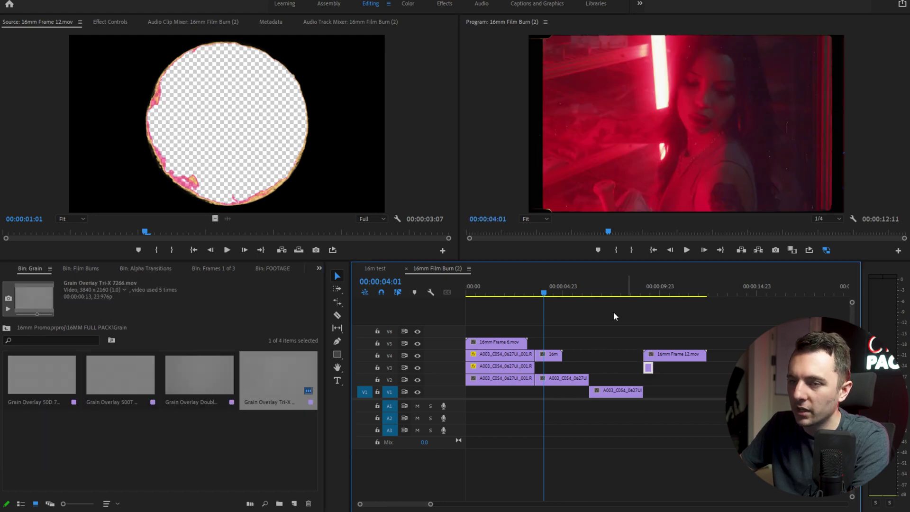
- Set the grain overlay's blend mode to Overlay and add two copies of it end to end on V3
left_click(110, 22)
left_click(215, 173)
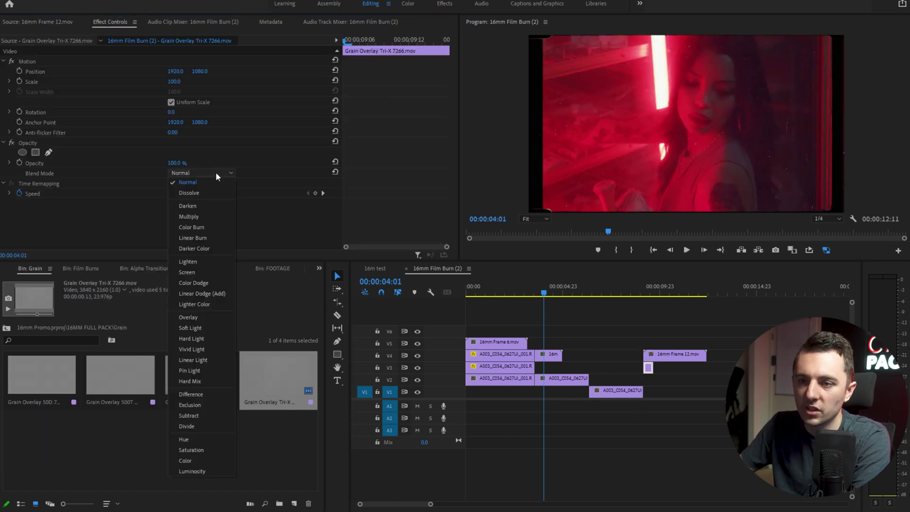
left_click(205, 317)
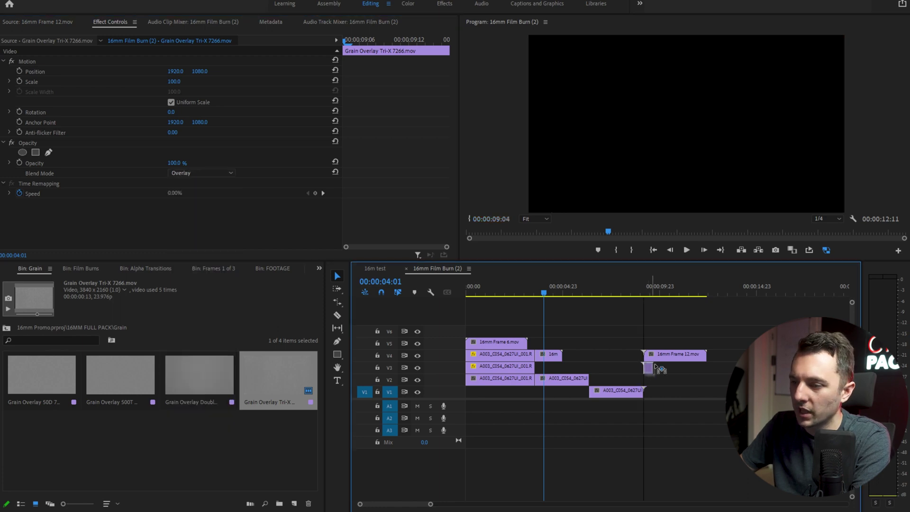
left_click_drag(653, 368, 672, 373)
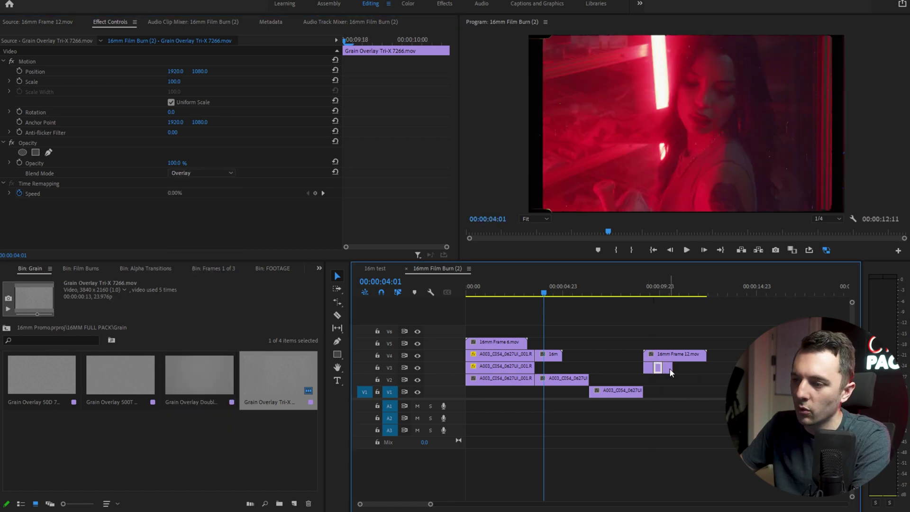
- Mark a section of about 17 seconds in A001_C005_0123DM_001.R3D and place it on V2 beneath 16mm Frame 12.mov
left_click(6, 328)
left_click(7, 328)
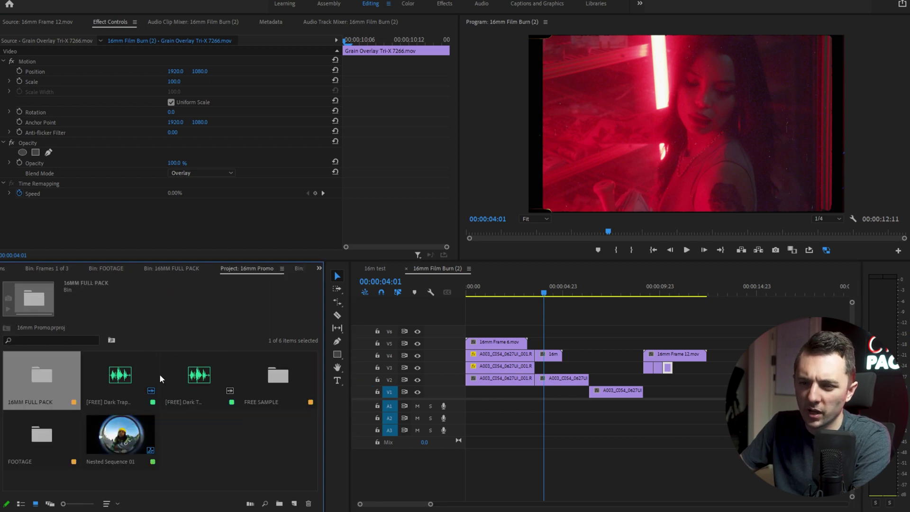
double_click(38, 443)
left_click_drag(121, 375, 85, 307)
double_click(105, 377)
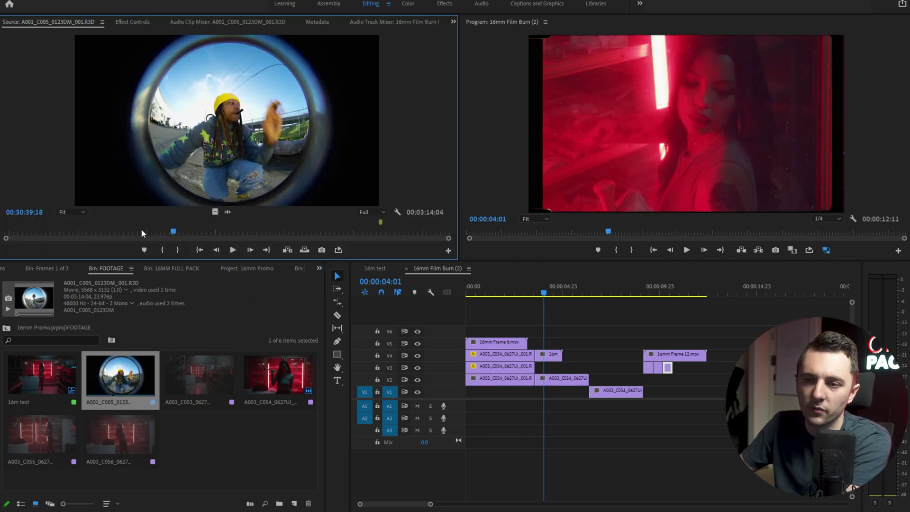
mouse_move(149, 231)
left_mouse_down()
mouse_move(245, 221)
mouse_move(515, 274)
mouse_move(660, 385)
left_mouse_up()
key("i")
key("o")
left_click(653, 302)
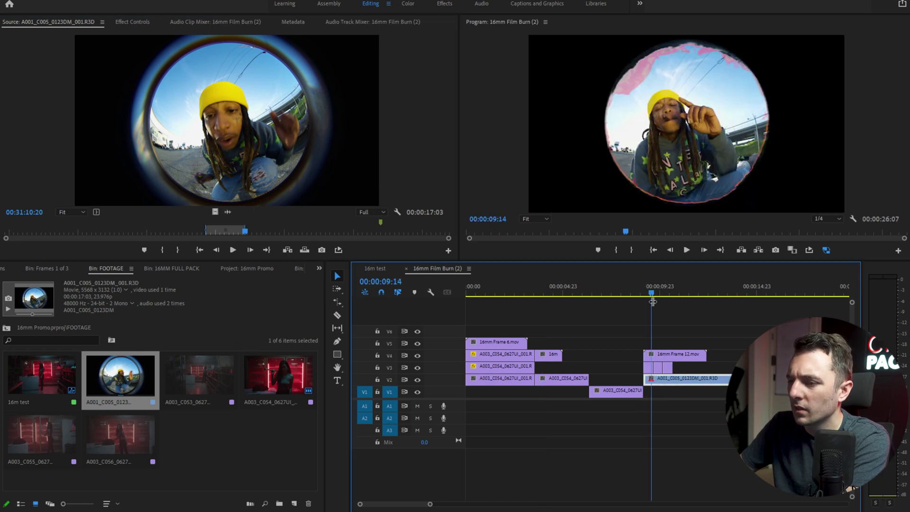
- Set the fisheye clip's scale to 79 so it fits the circular frame, and play the result
left_click(142, 23)
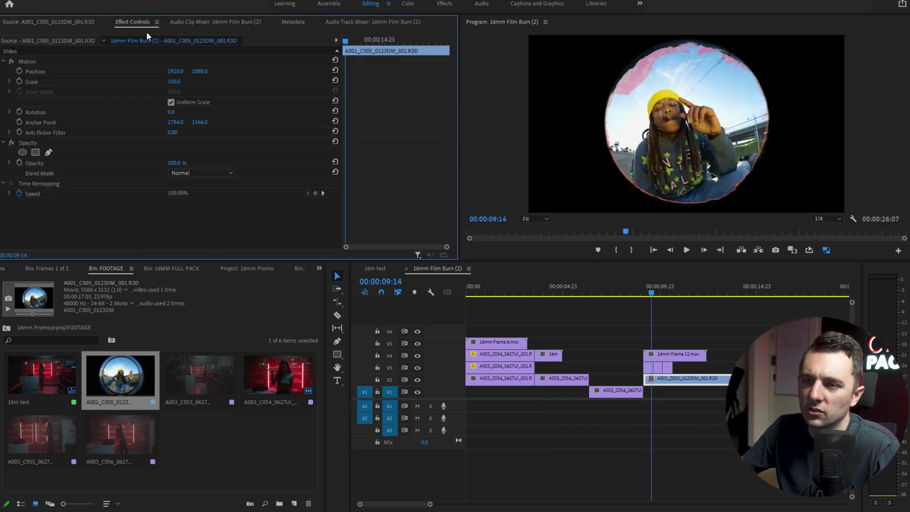
mouse_move(181, 83)
left_mouse_down()
mouse_move(189, 83)
mouse_move(166, 83)
left_mouse_up()
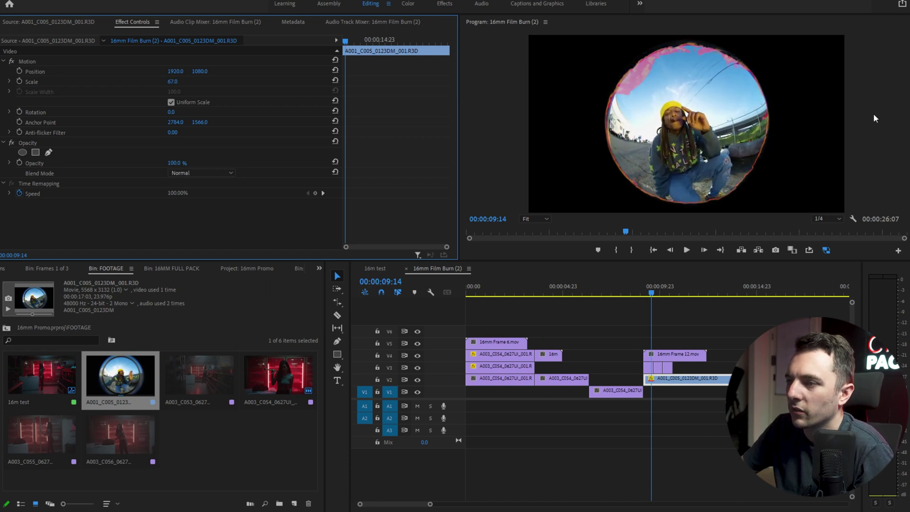
left_click_drag(166, 83, 172, 83)
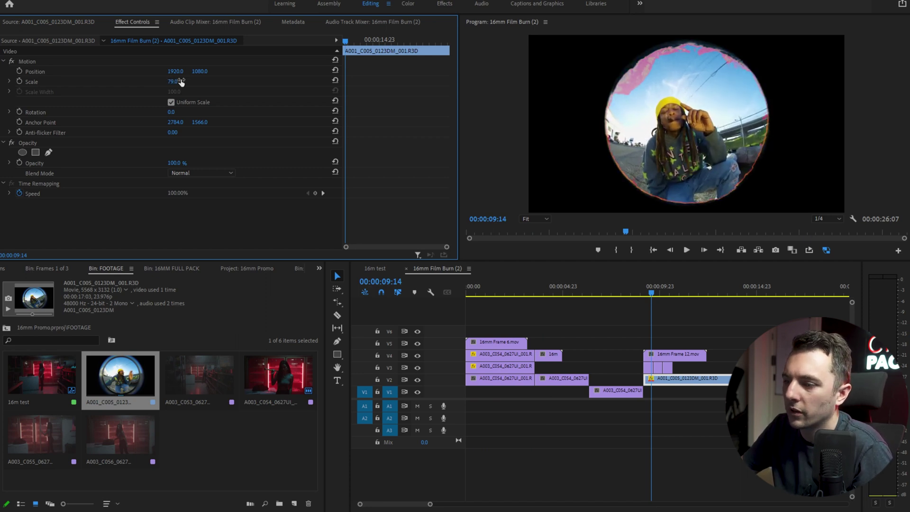
key("space")
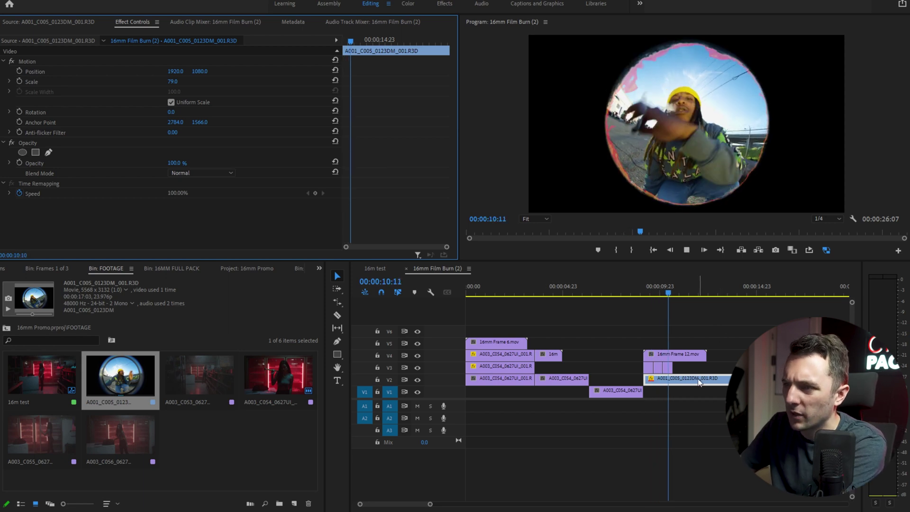
- Duplicate 16mm Frame 12.mov on V4 directly after the original
left_click(713, 411)
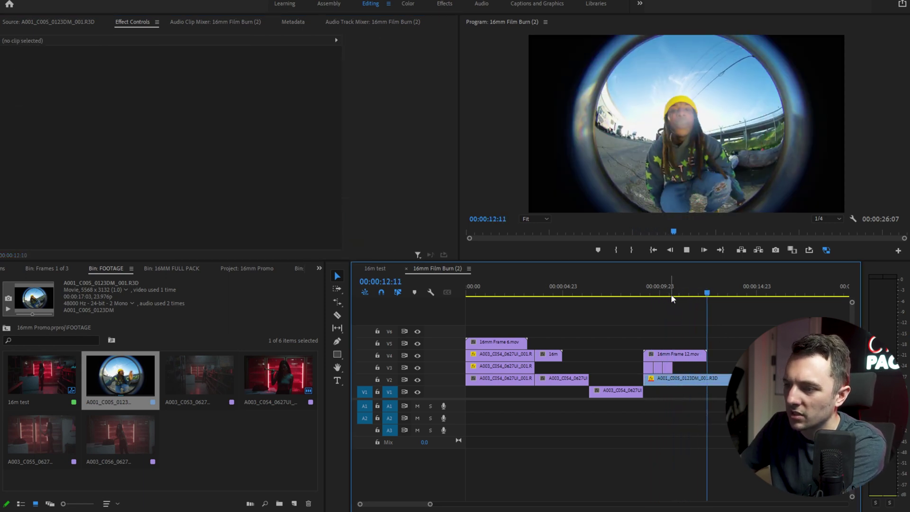
left_click(654, 293)
left_click_drag(684, 355, 748, 355)
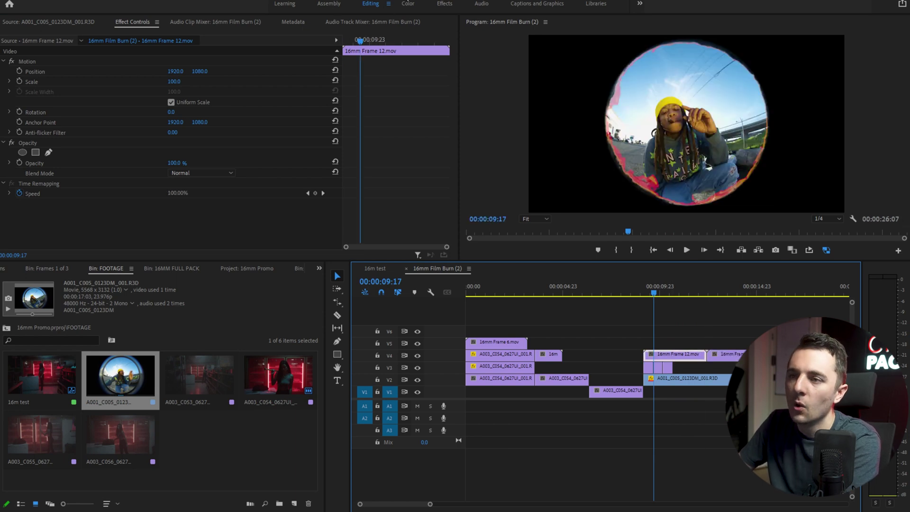
- Recolor the first 16mm Frame 12.mov border to saturated purple with Lumetri's Hue vs Hue and Hue vs Sat curves, and play the result
left_click(413, 2)
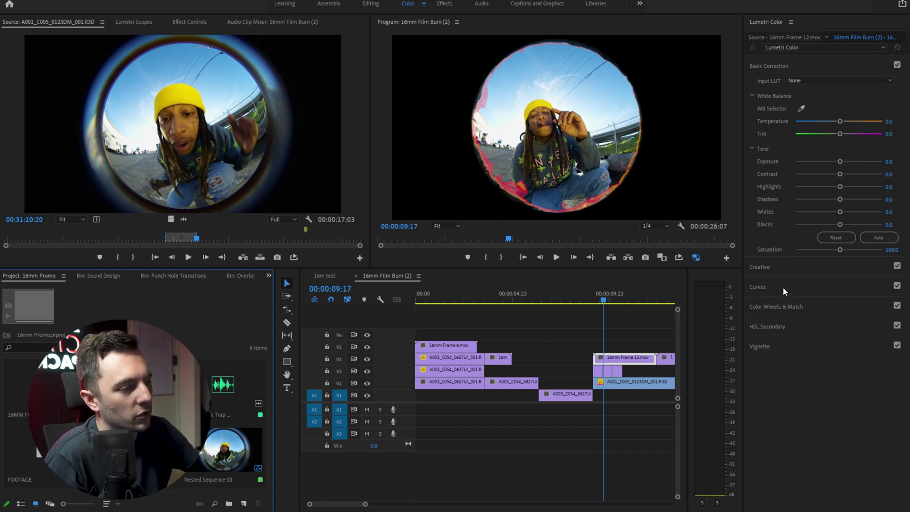
left_click(784, 288)
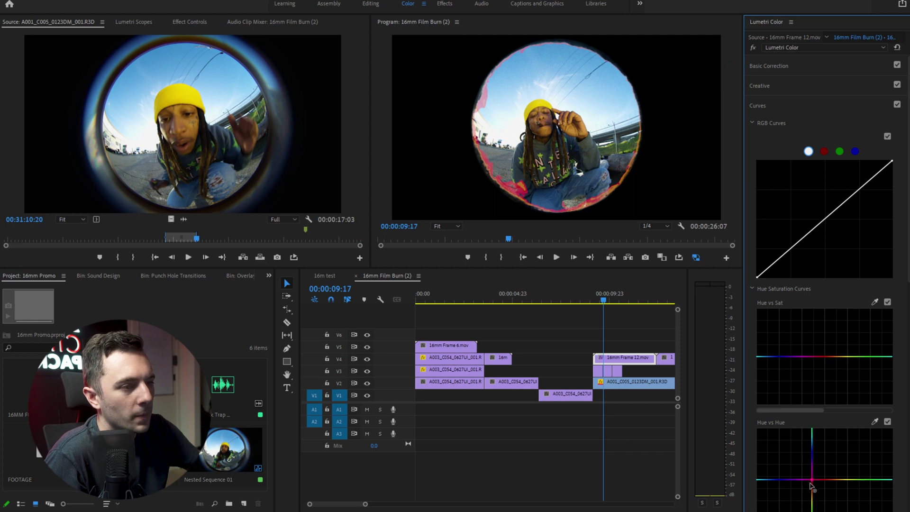
left_click_drag(814, 481, 810, 511)
mouse_move(814, 461)
left_mouse_down()
mouse_move(818, 446)
mouse_move(820, 462)
mouse_move(824, 452)
left_mouse_up()
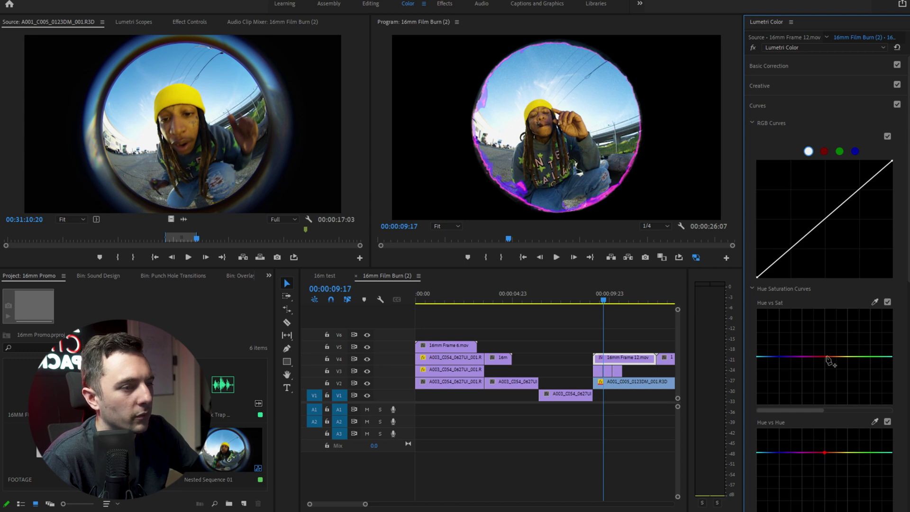
left_click_drag(818, 408, 822, 303)
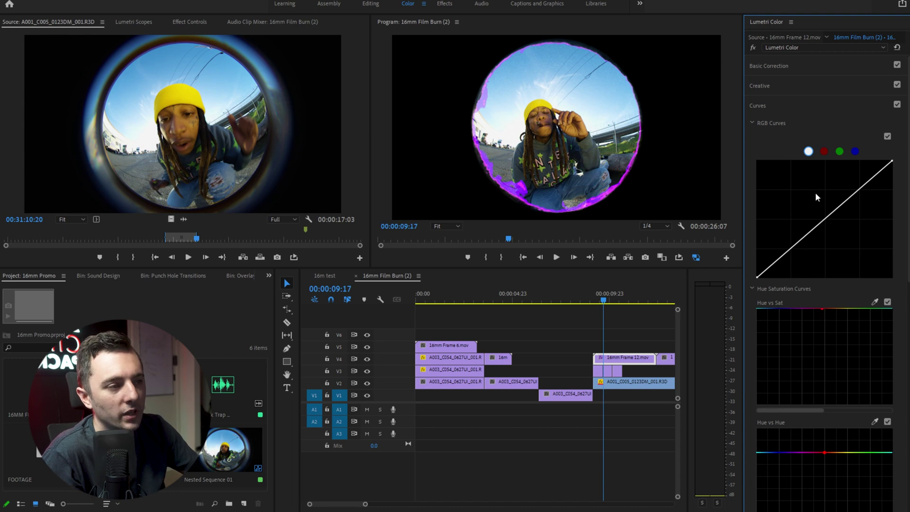
left_click(592, 299)
key("space")
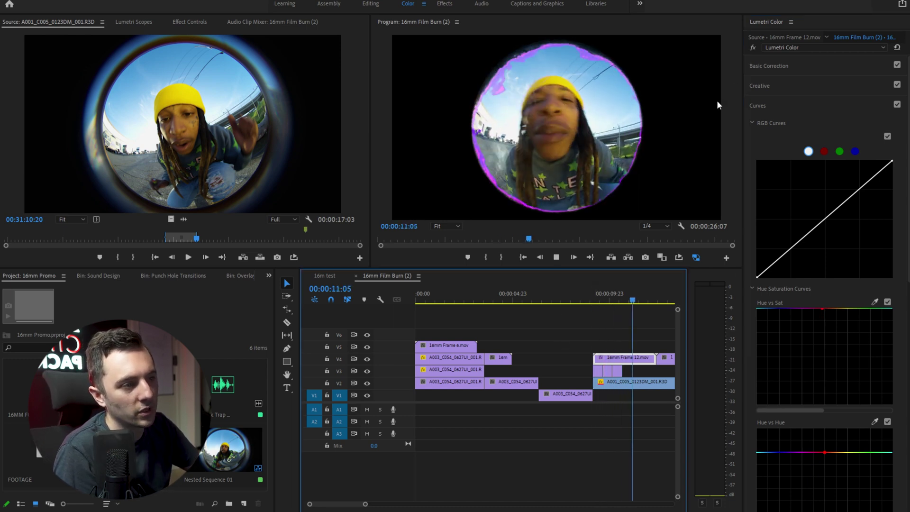
key("space")
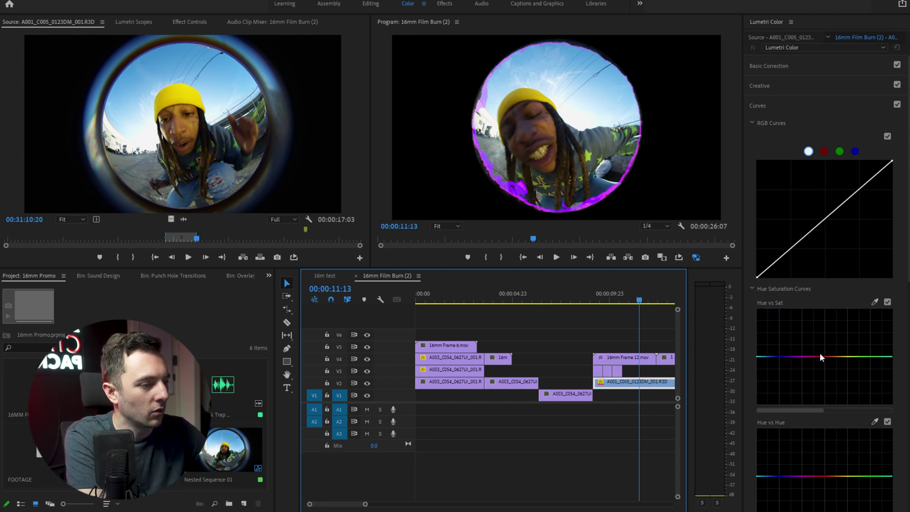
- Try a hue shift on the A001_C005_0123DM_001.R3D clip, and turn it black and white with the Hue vs Sat curve instead
left_click_drag(829, 477, 816, 509)
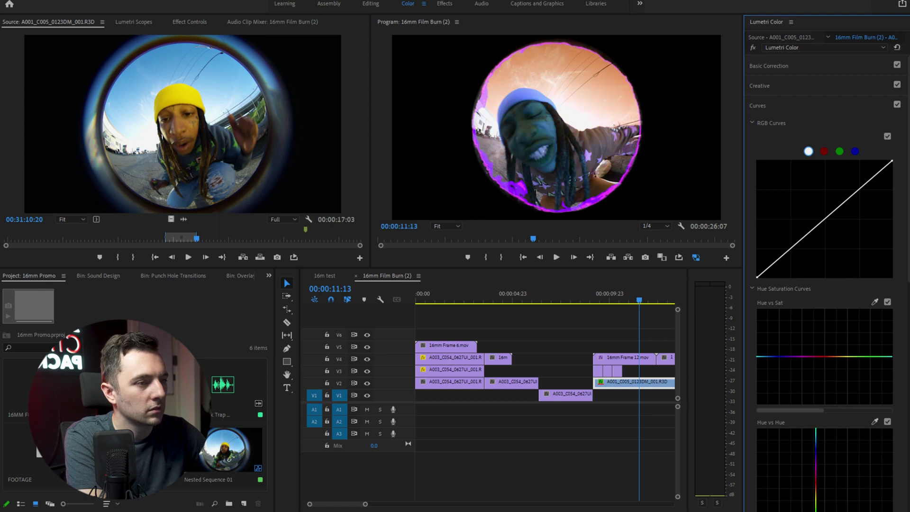
left_click_drag(809, 367, 817, 406)
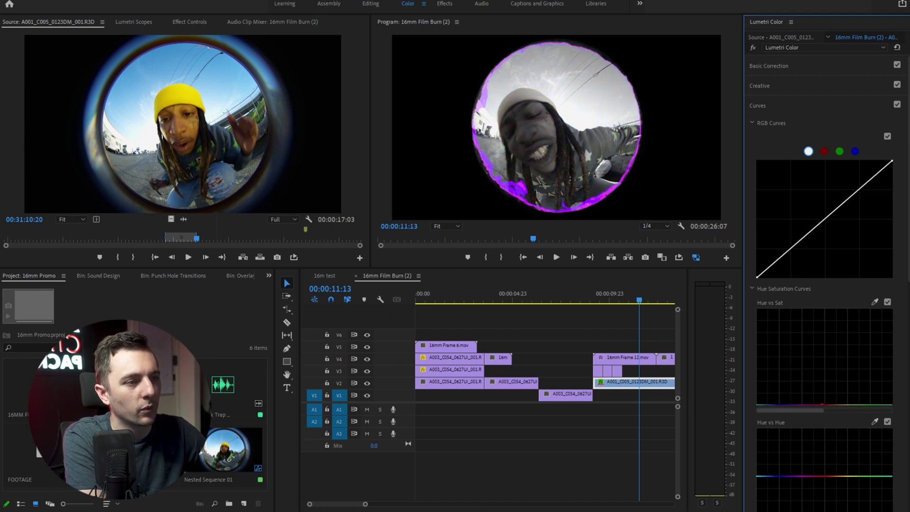
left_click(601, 295)
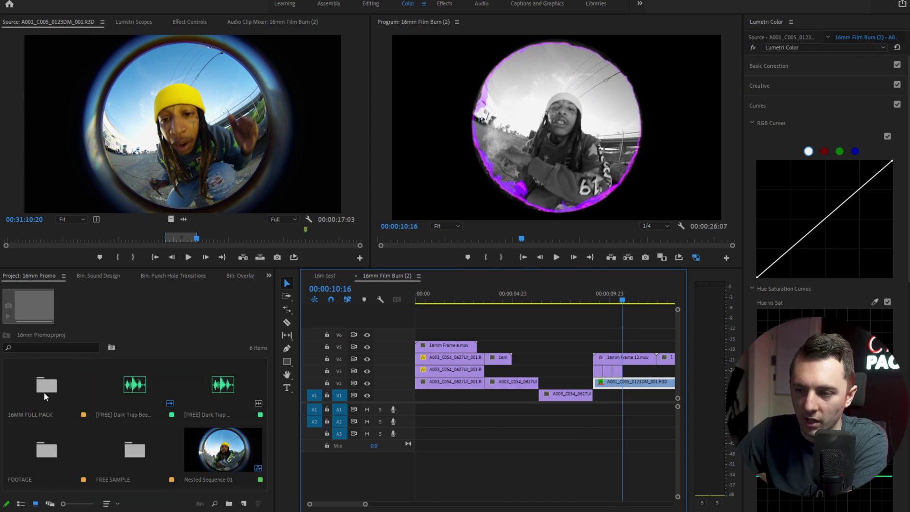
- Locate 16mm Frame 12.mov's source bin and overwrite the frame on V4 with 16mm Frame 13.mov
right_click(622, 359)
left_click(647, 320)
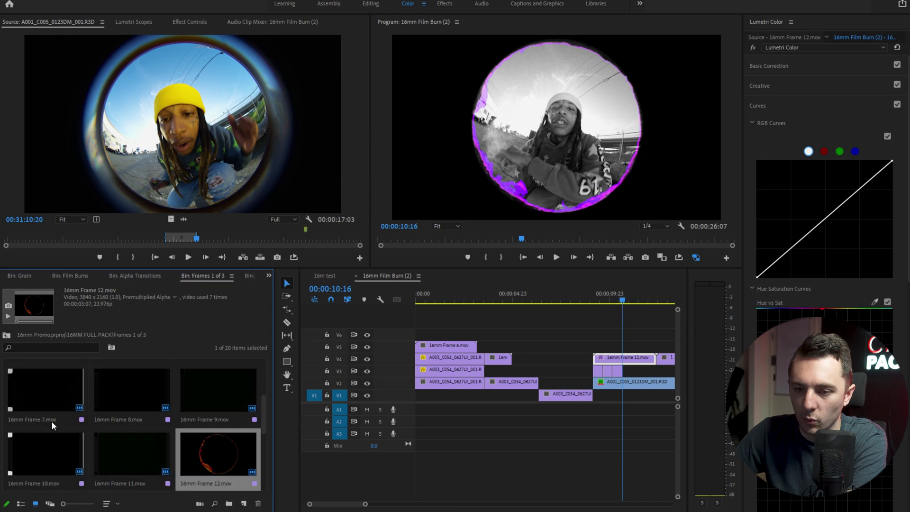
left_click_drag(56, 463, 627, 362)
- Try scaling the black-and-white clip to 61 and repositioning it behind the three-circle frame
left_click(619, 384)
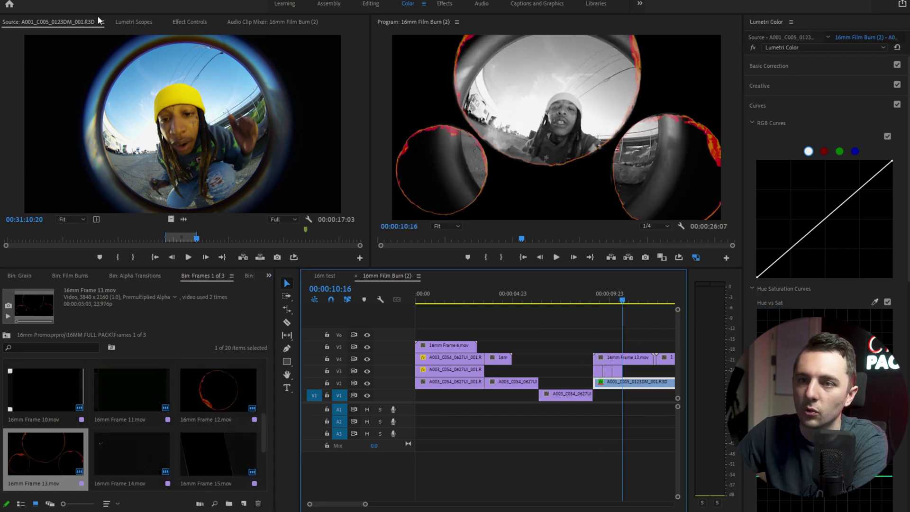
key("shift+5")
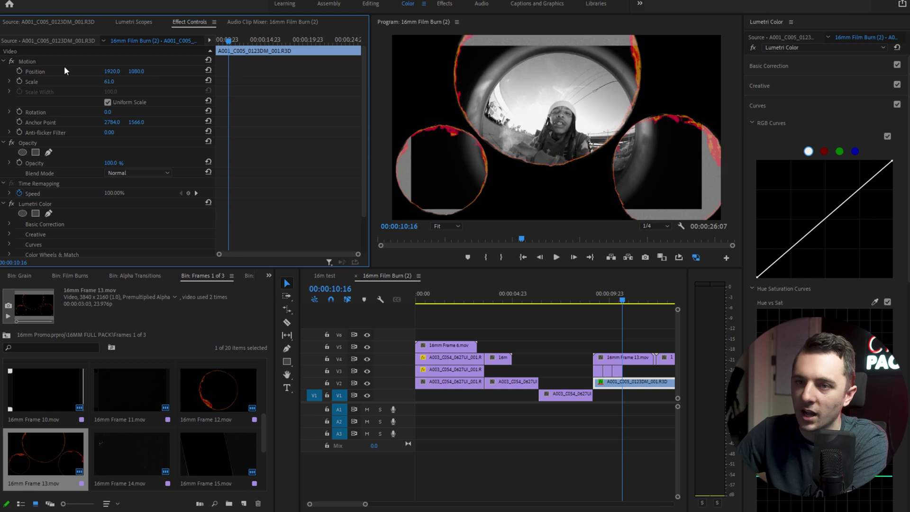
left_click(27, 61)
left_click_drag(605, 185, 579, 139)
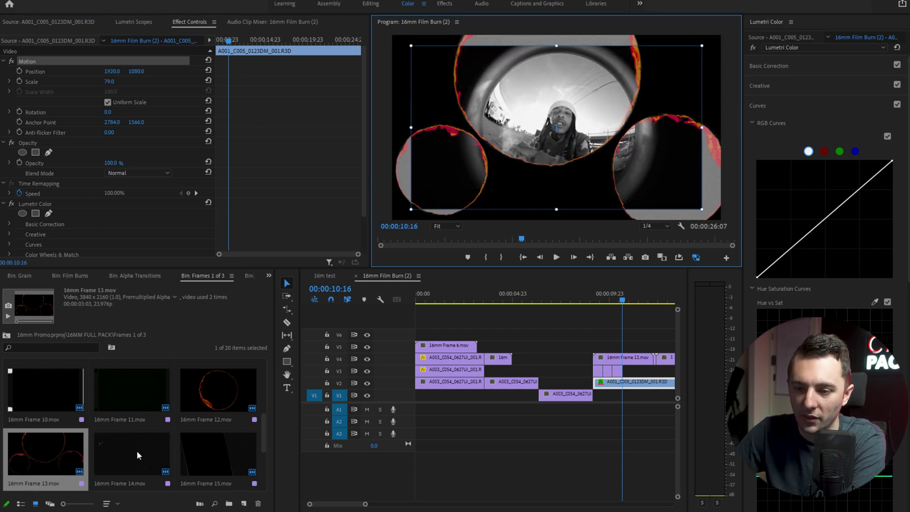
- Try 16mm Frame 14.mov on V3, move it earlier over the second V2 shot, and play it
left_click_drag(120, 454, 542, 372)
left_click(540, 300)
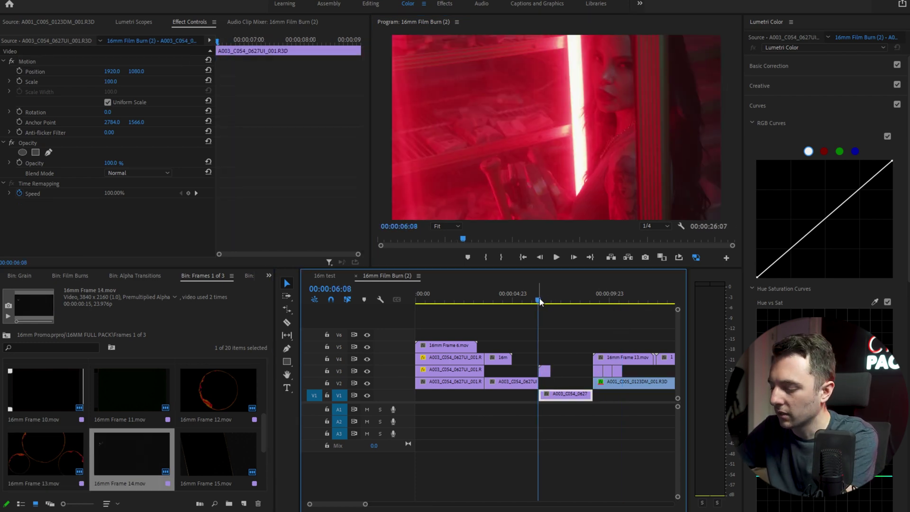
scroll(584, 379, "up", 3)
key("space")
left_click_drag(571, 371, 455, 282)
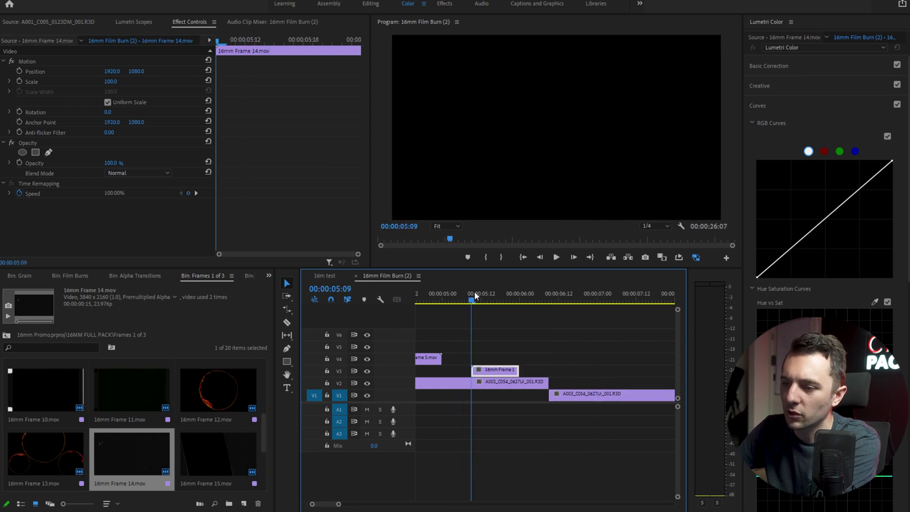
left_click_drag(510, 379, 510, 380)
scroll(486, 402, "up", 3)
left_click(513, 411)
key("space")
scroll(571, 309, "down", 3)
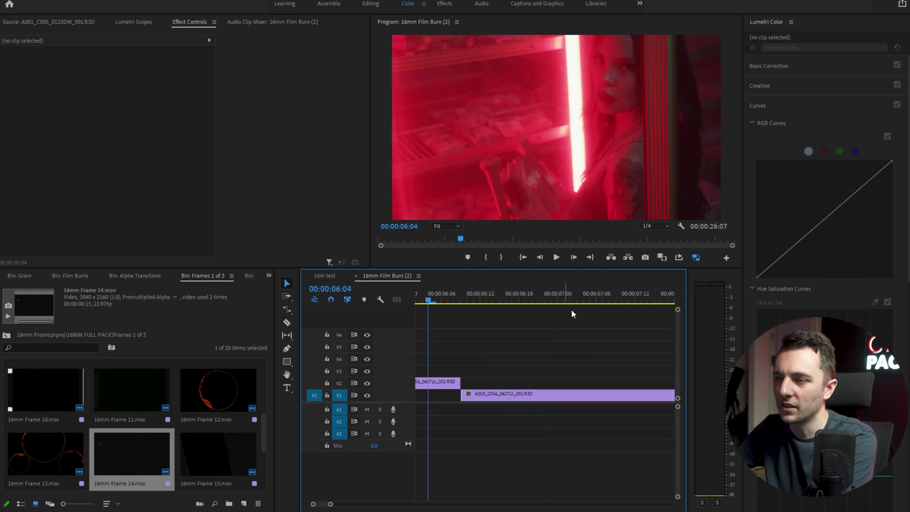
key("space")
- Place 16mm Frame 15.mov on V3 starting where 16mm Frame 5.mov ends, and set the V2 shot's horizontal position to 621
left_click_drag(237, 452, 497, 370)
left_click(503, 382)
left_click(322, 42)
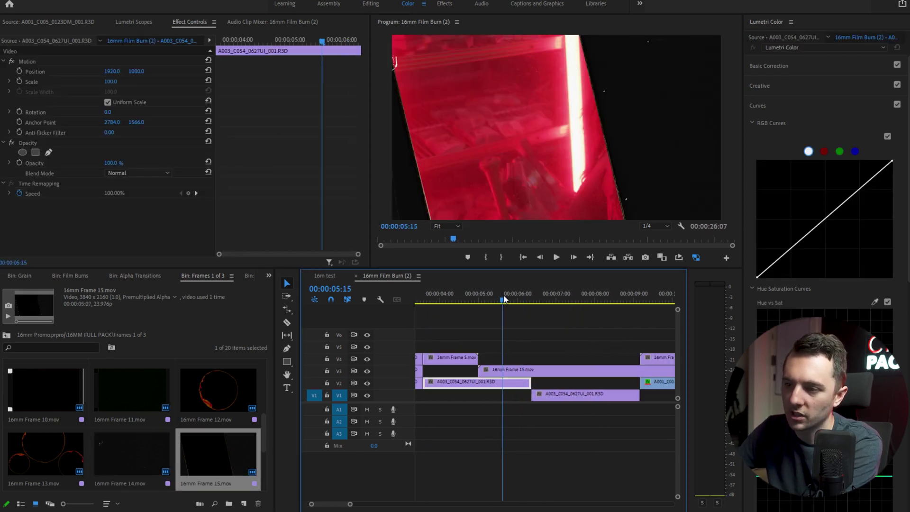
key("space")
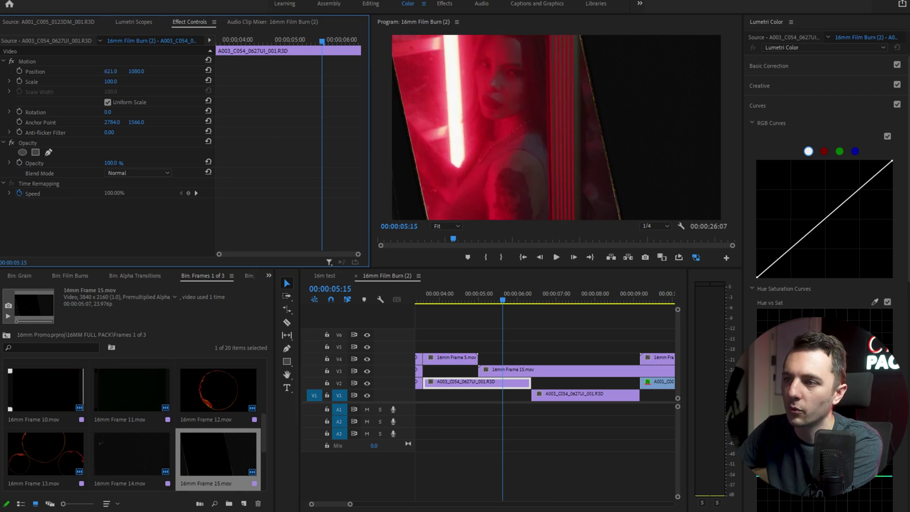
- Overwrite the beginning of 16mm Frame 15.mov on V3 with 16mm Frame 17.mov
left_click(583, 394)
scroll(168, 451, "down", 1)
left_click_drag(133, 459, 579, 375)
left_click(537, 372)
left_click(537, 395)
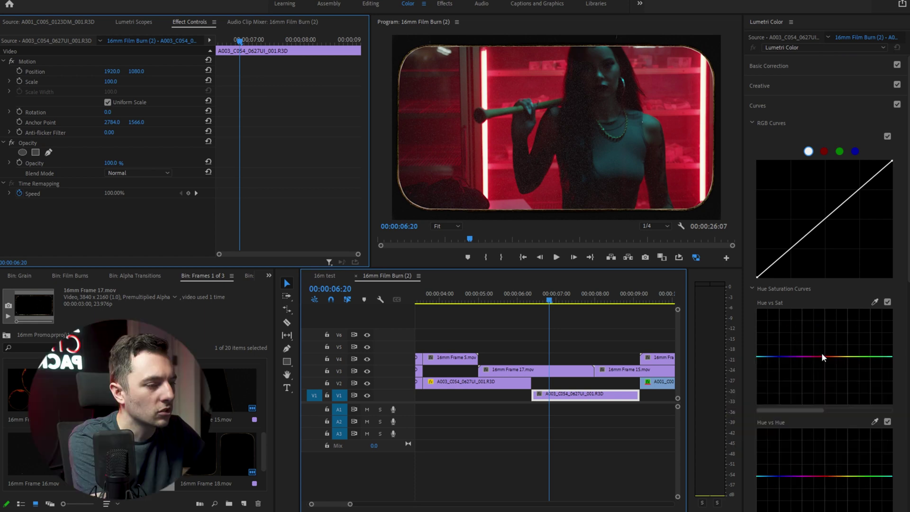
left_click_drag(830, 357, 833, 310)
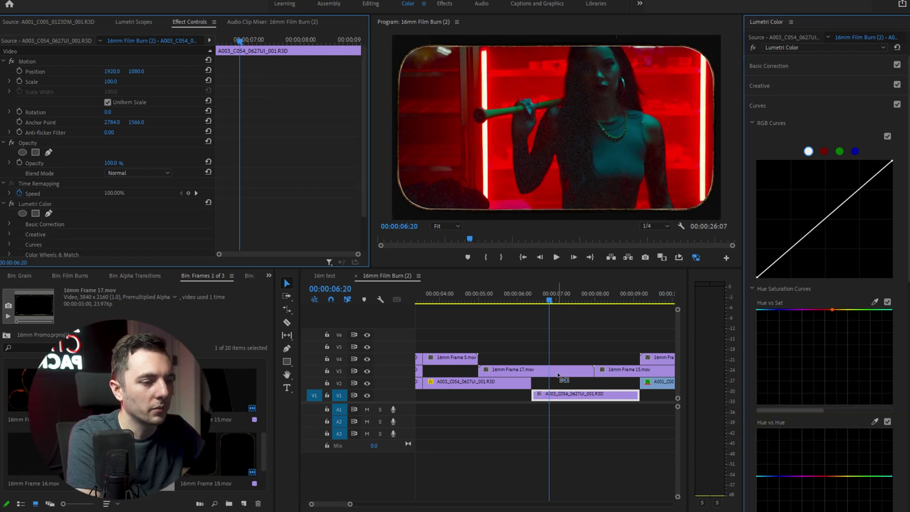
key("ctrl+z")
- Recolor the border of 16mm Frame 17.mov to saturated green with Lumetri's Hue vs Hue and Hue vs Sat curves, and play it
left_click_drag(823, 359, 825, 318)
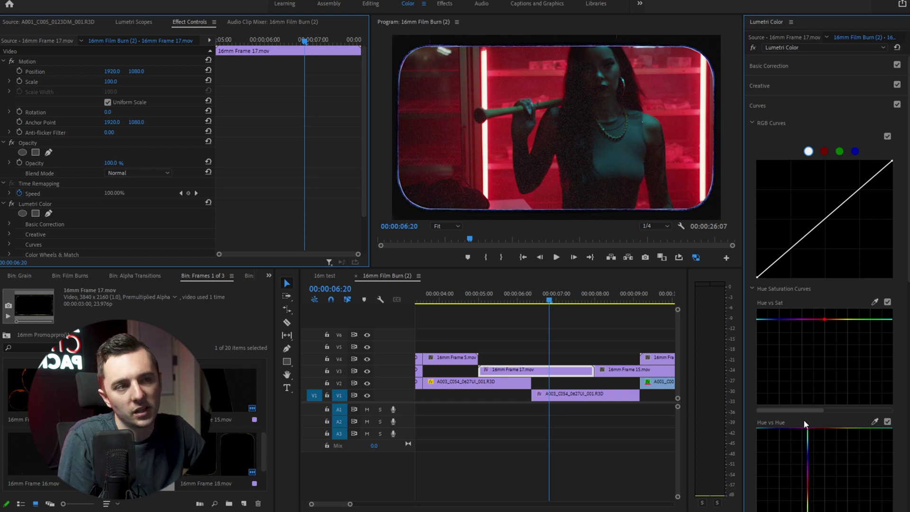
left_click_drag(803, 467, 815, 498)
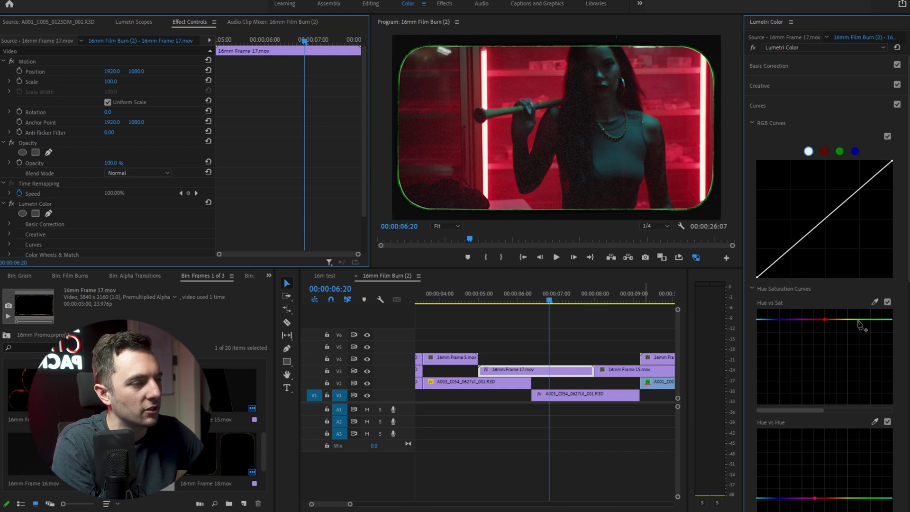
left_click_drag(825, 319, 827, 285)
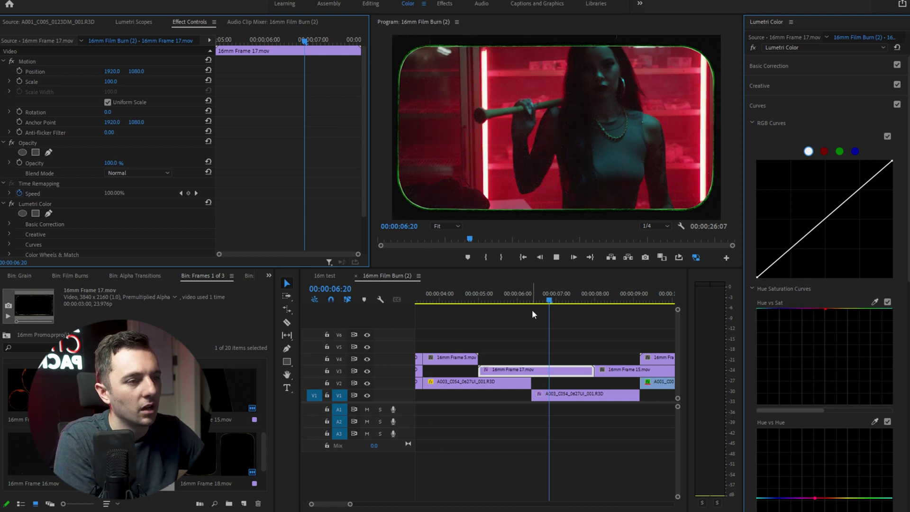
key("space")
- Replace 16mm Frame 17.mov on V3 with 16mm Frame 18.mov, and place Alpha Punch Hole 2.mov where the V1 shot starts
scroll(222, 427, "down", 2)
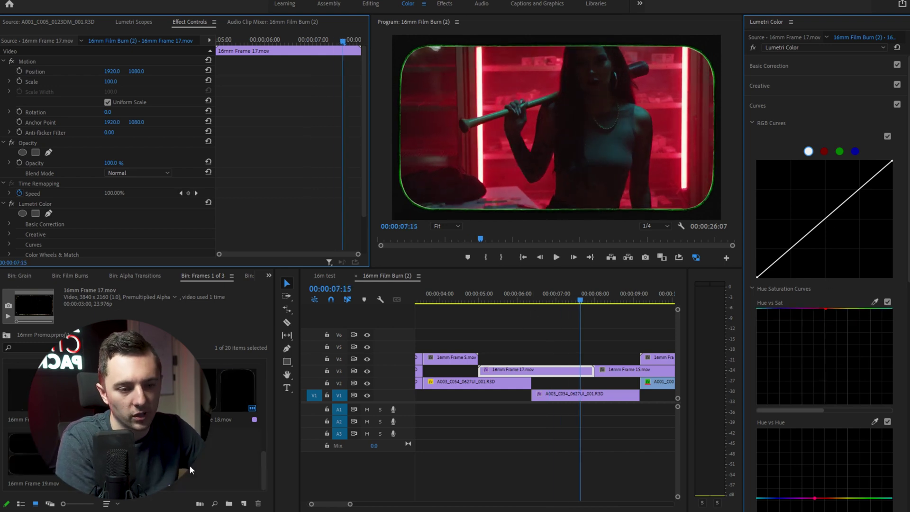
mouse_move(220, 396)
left_mouse_down()
mouse_move(579, 379)
mouse_move(517, 377)
left_mouse_up()
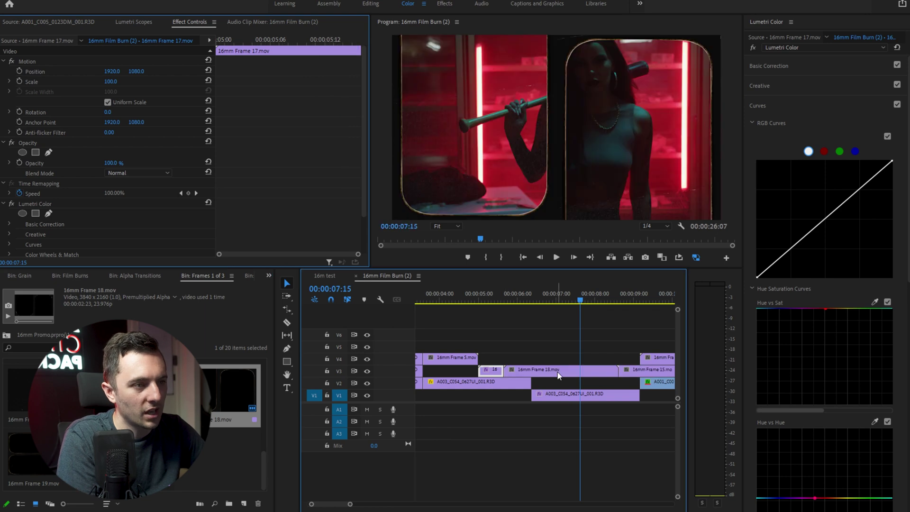
left_click(7, 335)
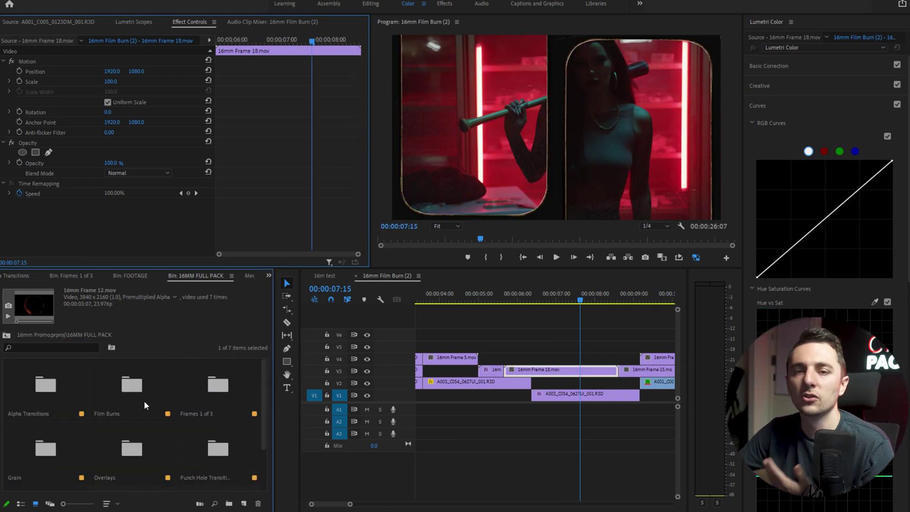
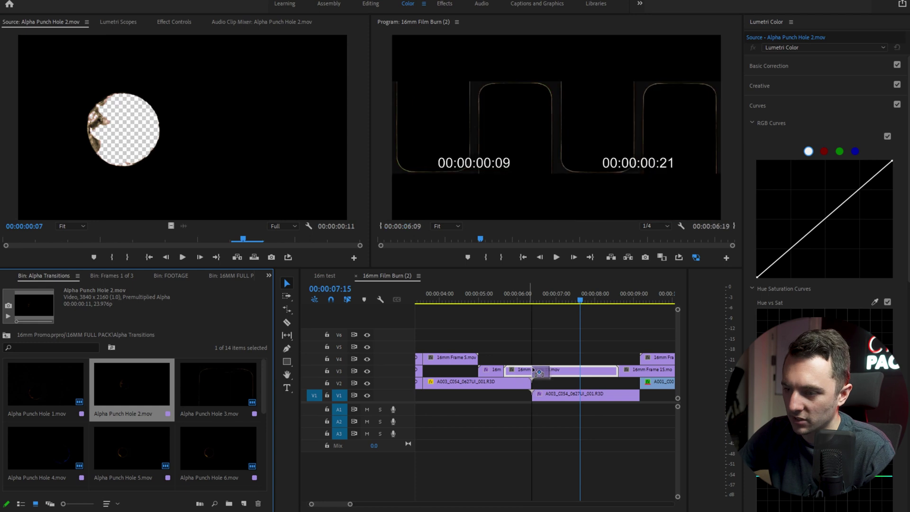
key("Delete")
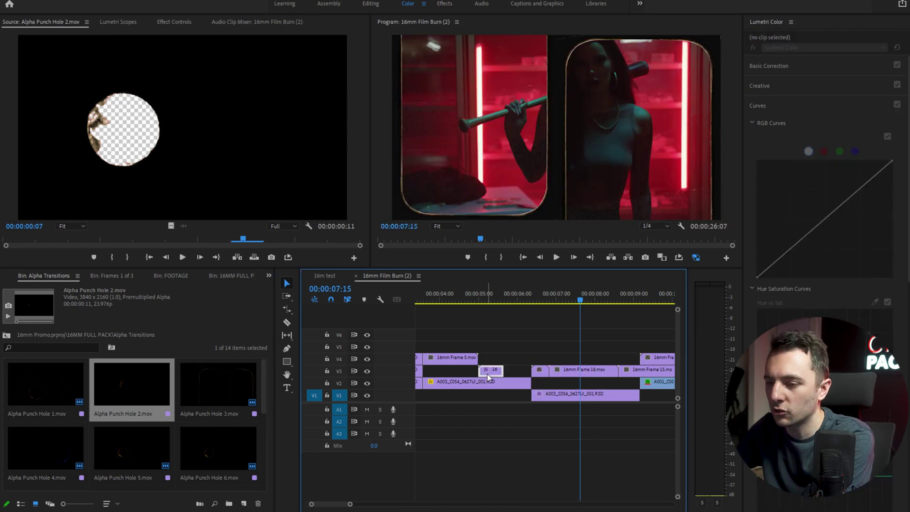
key("Left")
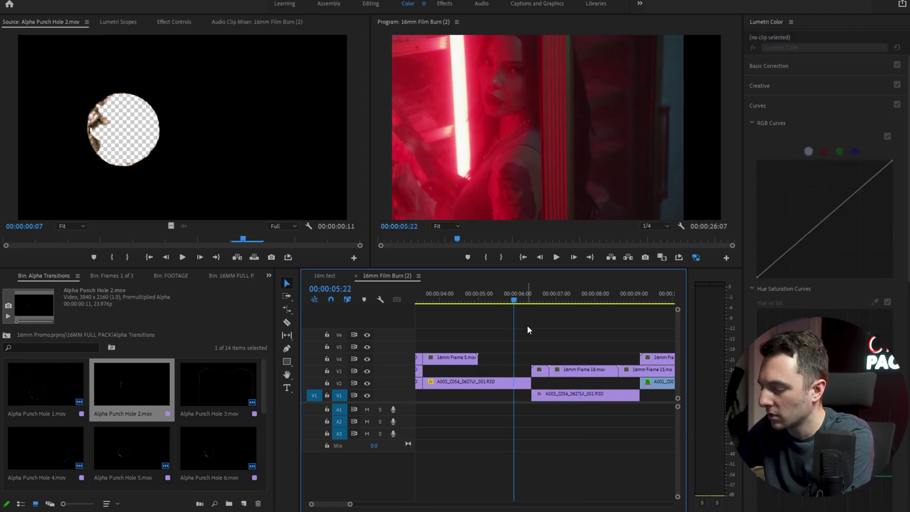
- Move the V1 shot and Alpha Punch Hole 2.mov earlier to overlap the V2 shot's end, cutting V2 and trimming V1 to the transition's start
key("equal")
key("equal")
left_click_drag(641, 394, 558, 393)
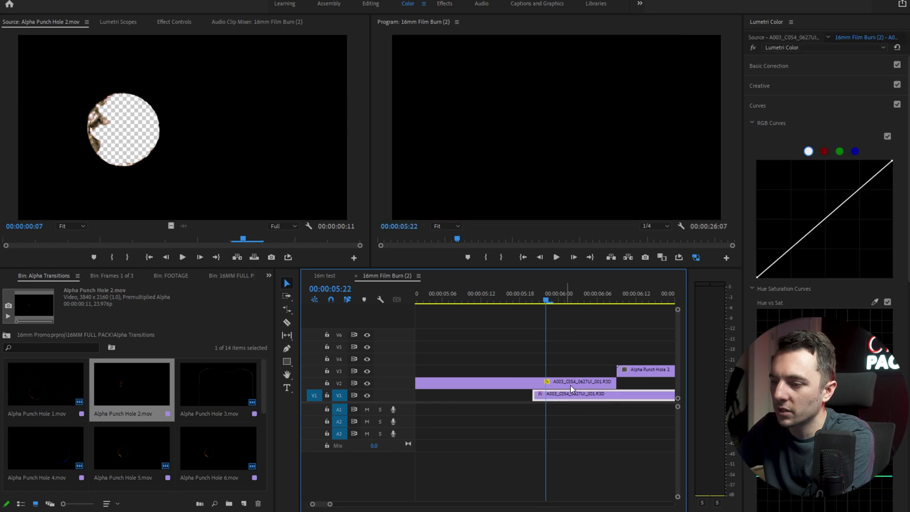
left_click_drag(650, 372, 585, 373)
key("space")
key("space")
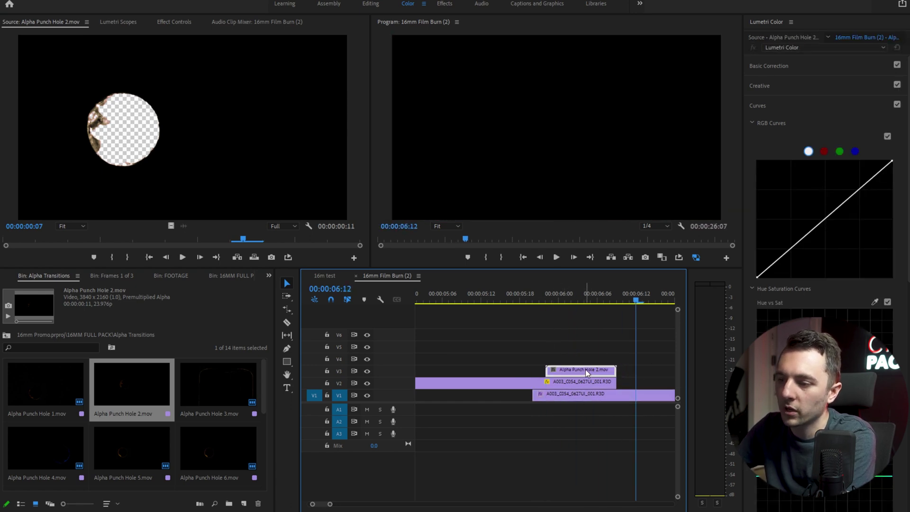
left_click_drag(534, 395, 546, 395)
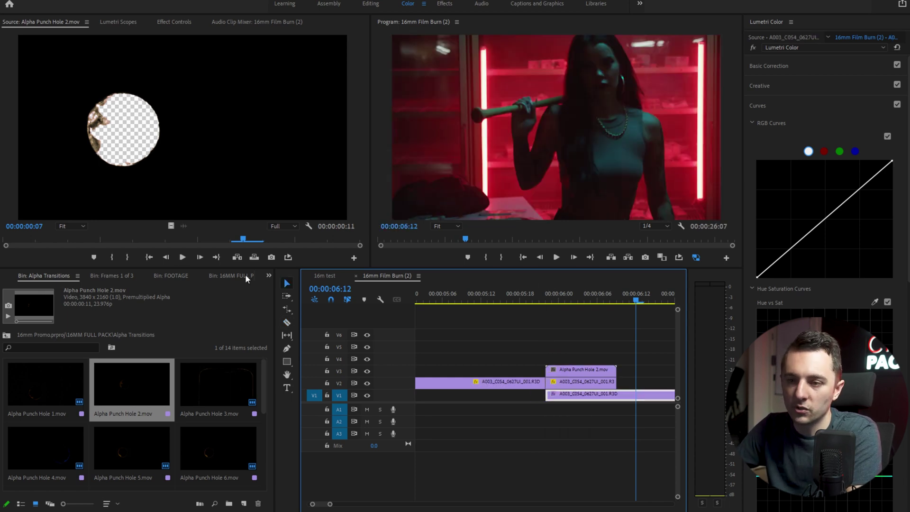
- Apply the Track Matte Key effect to the cut V2 piece beneath Alpha Punch Hole 2.mov
left_click(269, 275)
left_click(285, 437)
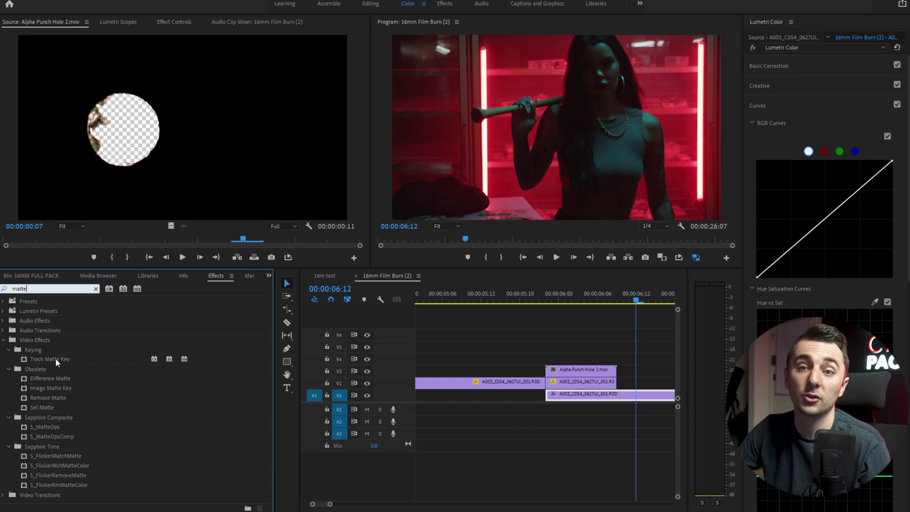
left_click_drag(56, 359, 575, 384)
left_click(174, 22)
scroll(52, 200, "down", 1)
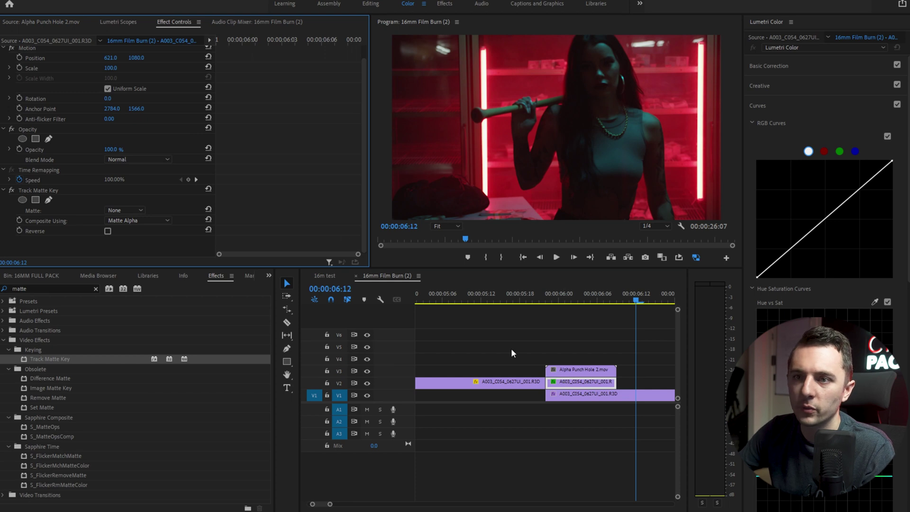
- Reset the position of the V2 piece beneath the transition to 1920, 1080
left_click(591, 395)
left_click(207, 82)
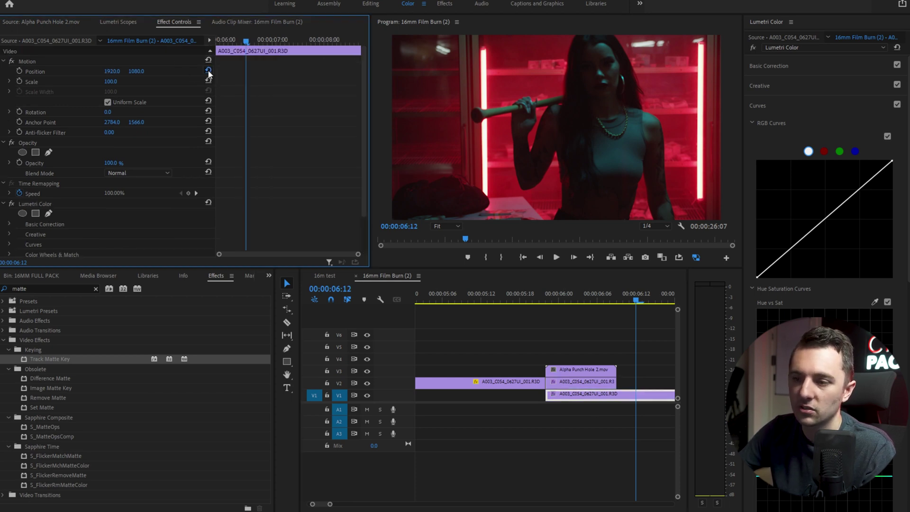
left_click(570, 386)
- Use the V3 punch-hole track as the V2 piece's Track Matte Key matte, and play the transition
scroll(51, 184, "down", 1)
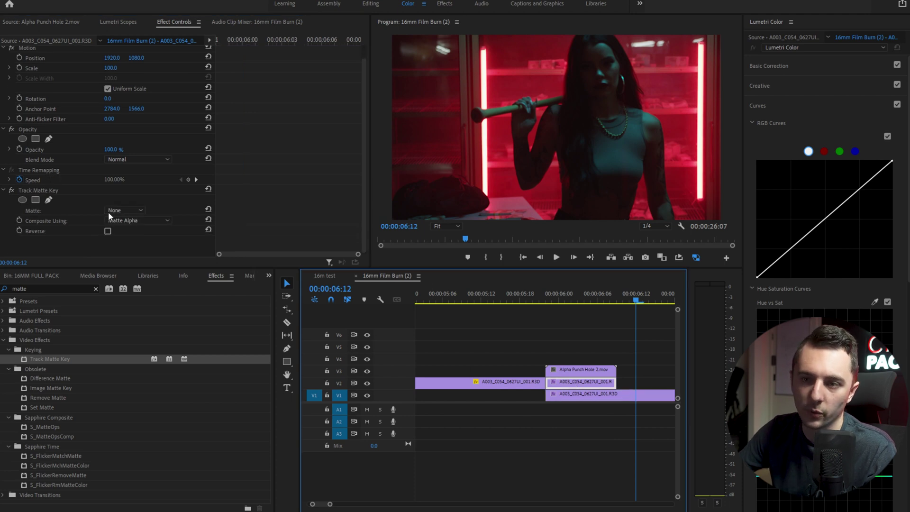
left_click(119, 211)
left_click(124, 263)
left_click_drag(554, 302, 536, 319)
key("space")
key("space")
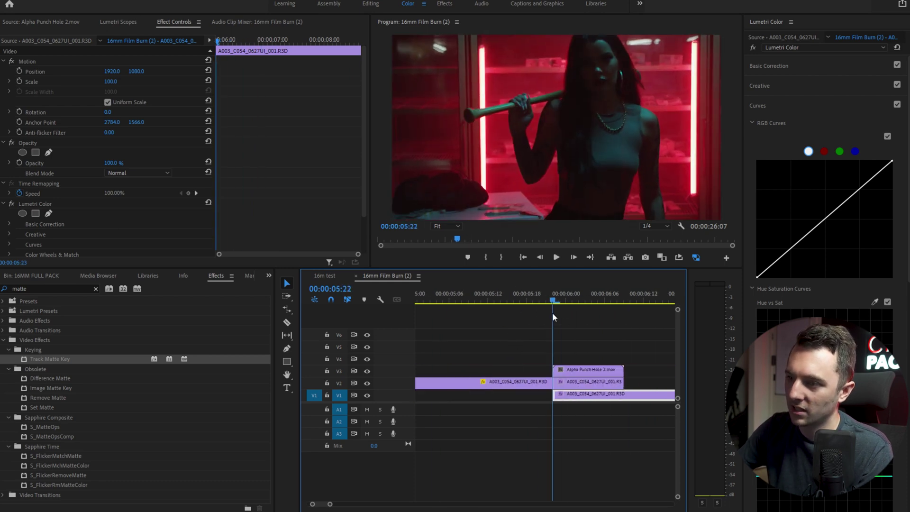
left_click_drag(553, 312, 545, 319)
key("space")
key("space")
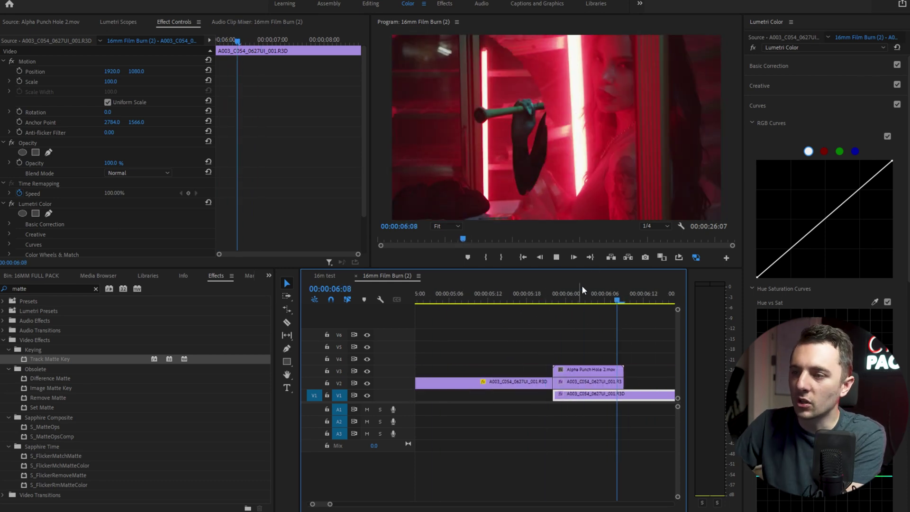
- Place 18.mov from the Punch Hole Transitions bin on V4 over the transition's start, and set its blend mode to Difference
left_click(13, 277)
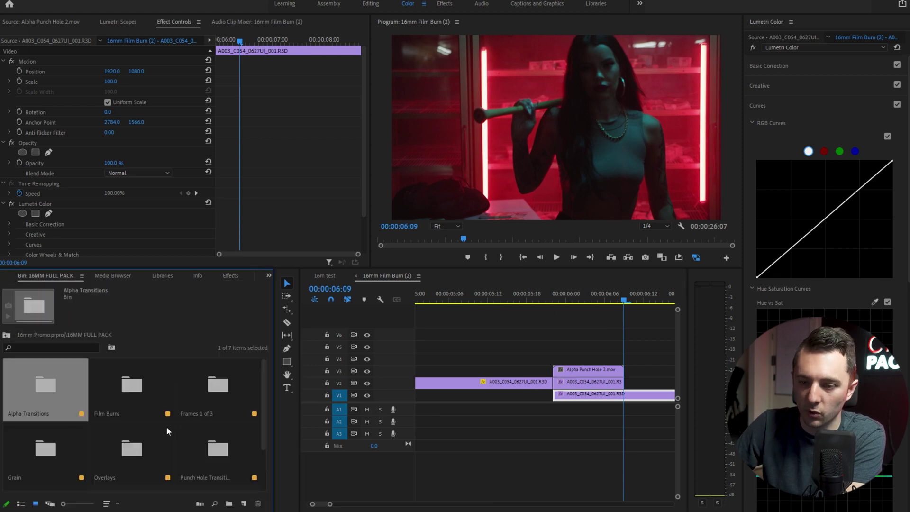
scroll(170, 427, "down", 2)
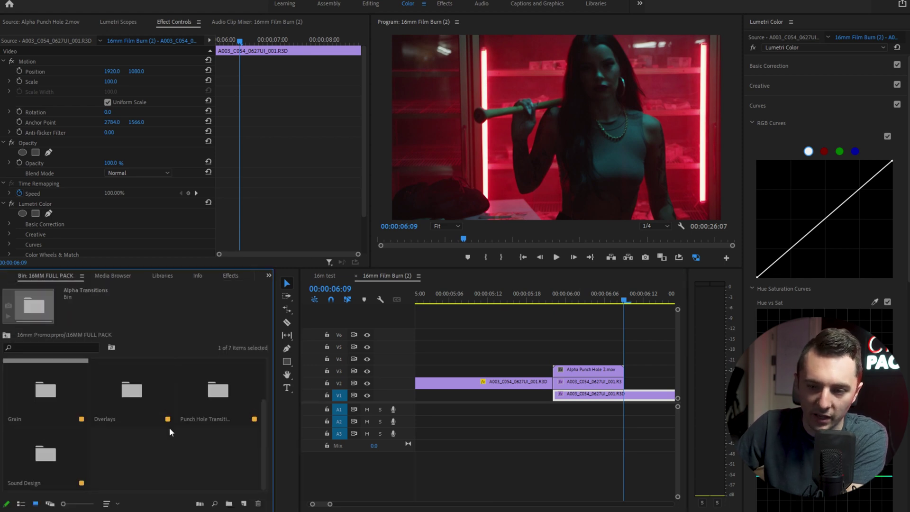
double_click(209, 396)
scroll(147, 430, "down", 5)
left_click_drag(218, 402, 556, 359)
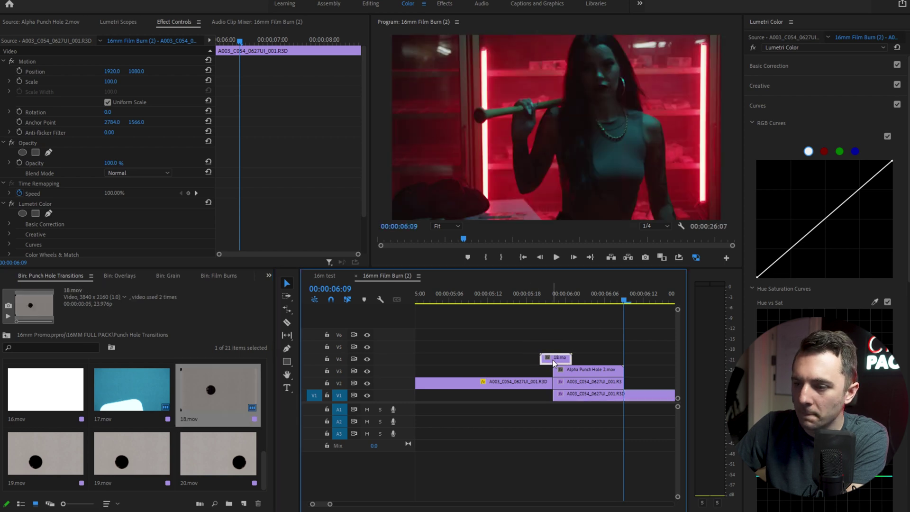
left_click(121, 173)
left_click(129, 395)
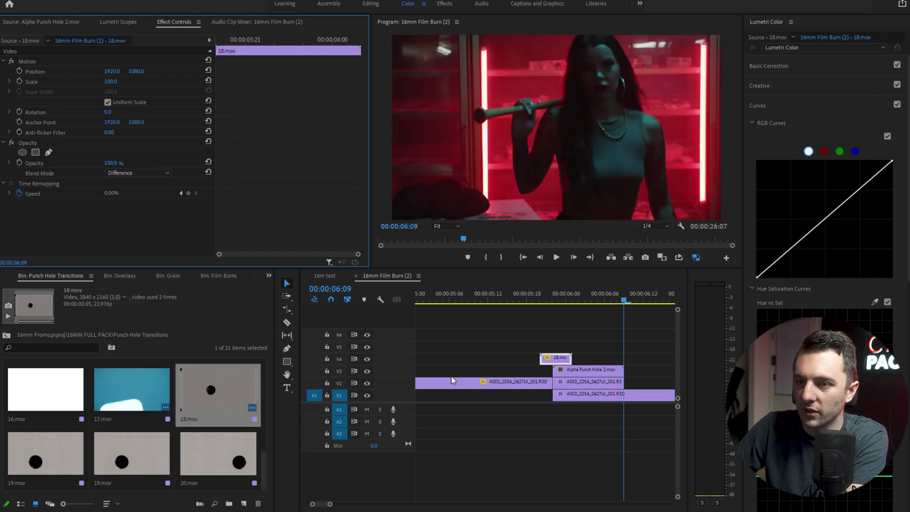
- Play the transition with 18.mov and move 18.mov slightly earlier on V4
left_click_drag(560, 307, 520, 303)
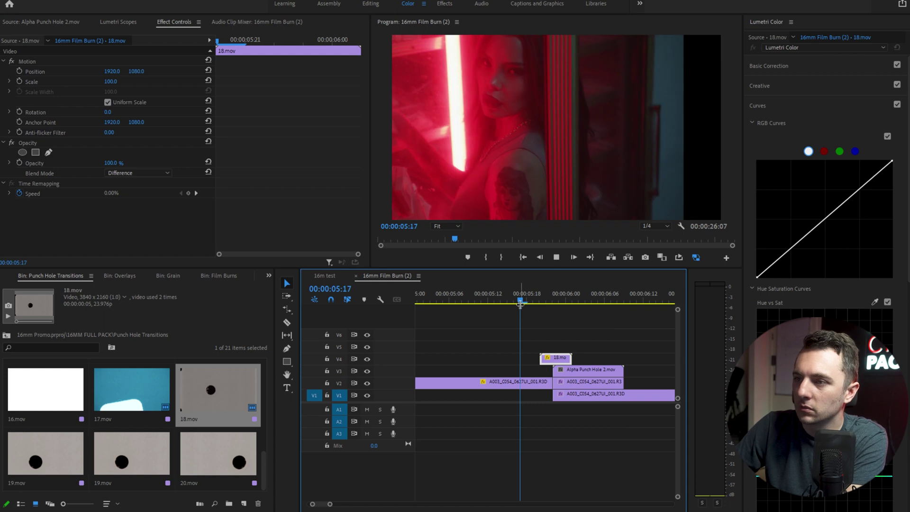
key("space")
scroll(502, 350, "up", 3)
left_click(544, 303)
key("space")
key("space")
left_click_drag(546, 360, 533, 360)
- Preview Alpha Punch Hole 5, 4 and 6 and Alpha Sprocket 2 and 1 from the Alpha Transitions bin
left_click(7, 336)
right_click(577, 369)
left_click(623, 330)
scroll(125, 431, "down", 1)
double_click(114, 389)
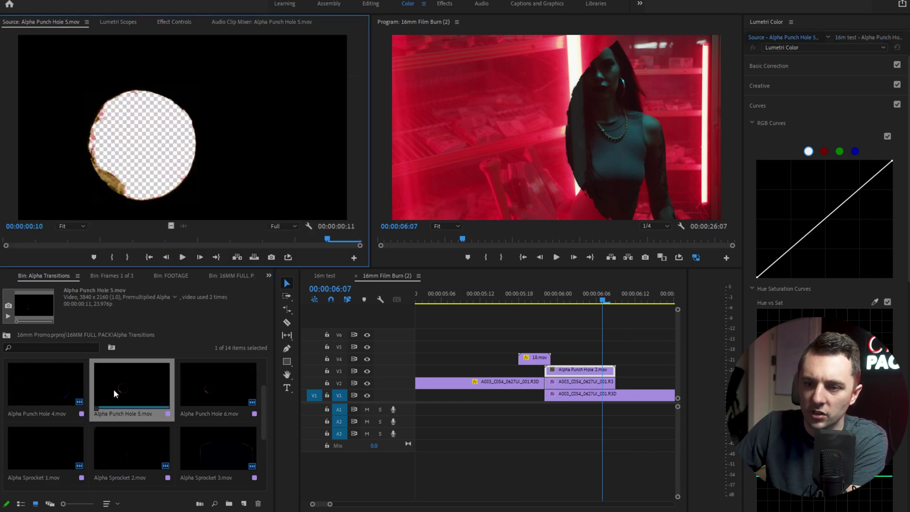
double_click(33, 378)
key("space")
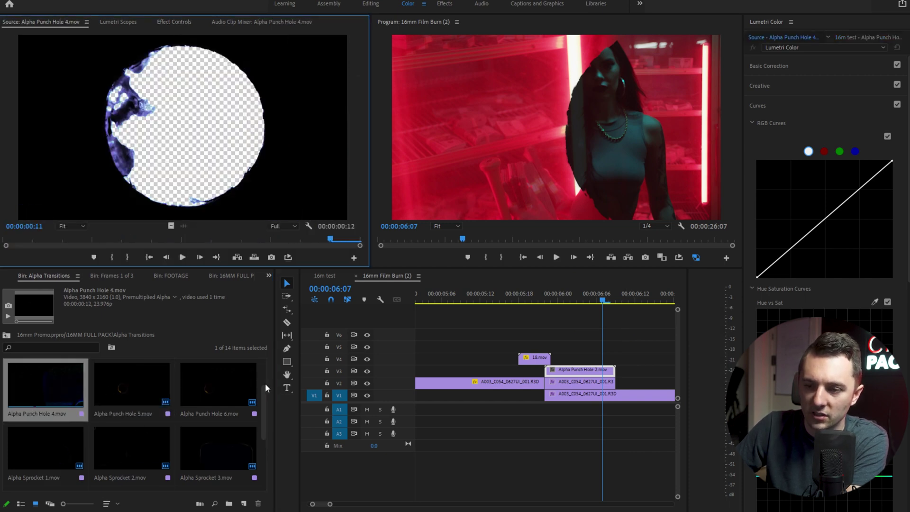
double_click(209, 386)
key("space")
scroll(143, 431, "down", 1)
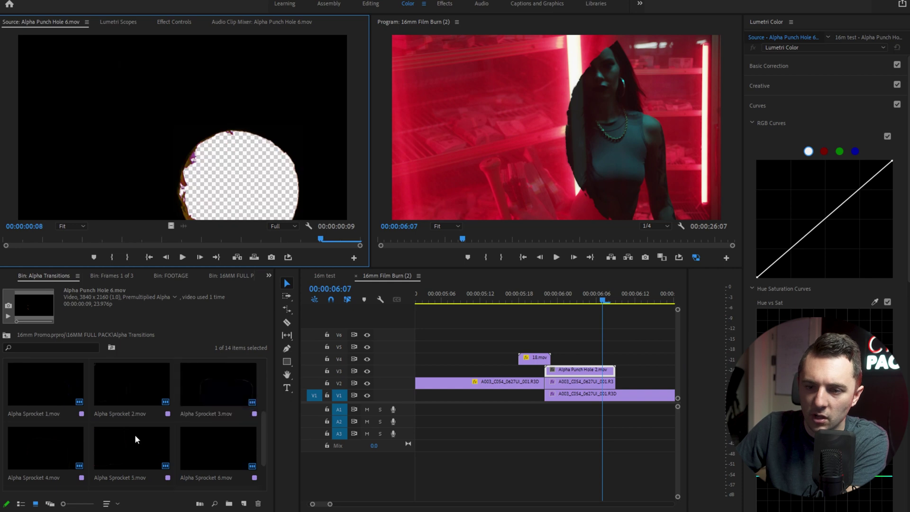
double_click(122, 382)
key("space")
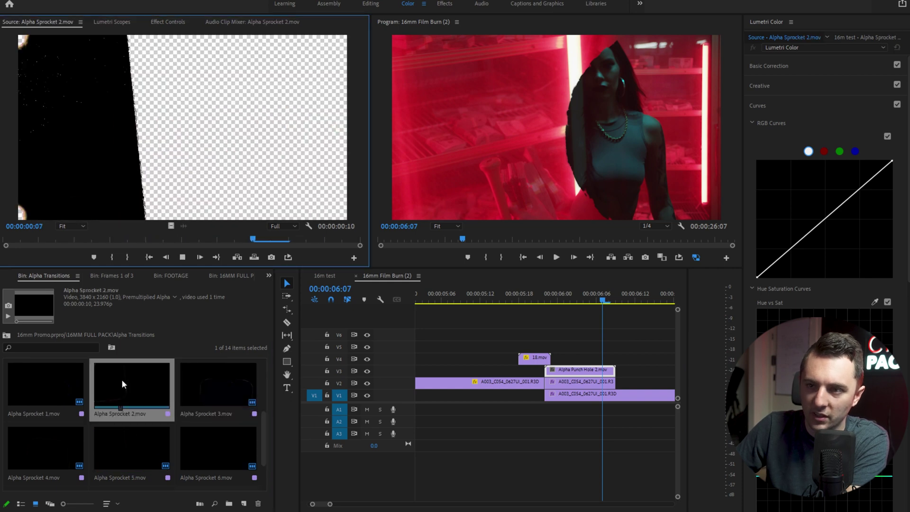
double_click(41, 379)
key("space")
- Replace Alpha Punch Hole 2.mov on V3 with Alpha Sprocket 1.mov, aligned to the V2 cut, and delete 18.mov from V4
left_click_drag(40, 380, 552, 371)
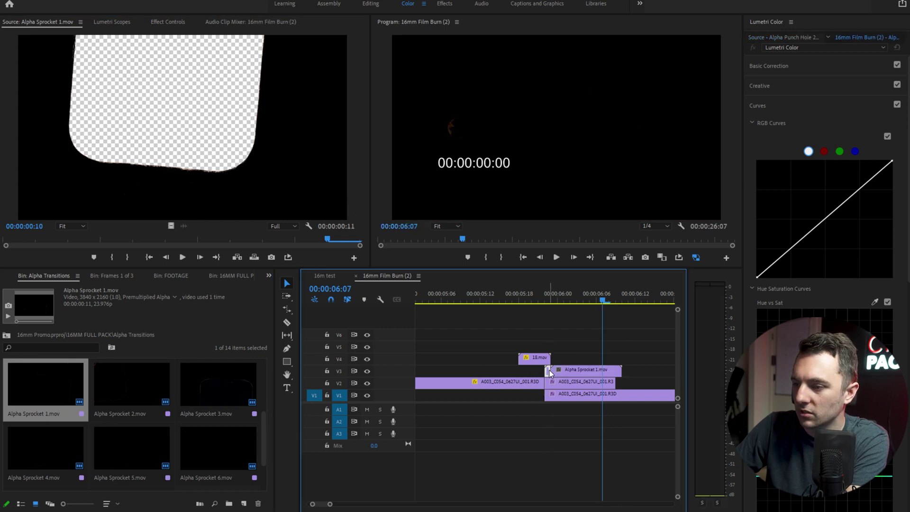
left_click_drag(615, 382, 630, 382)
key("Left")
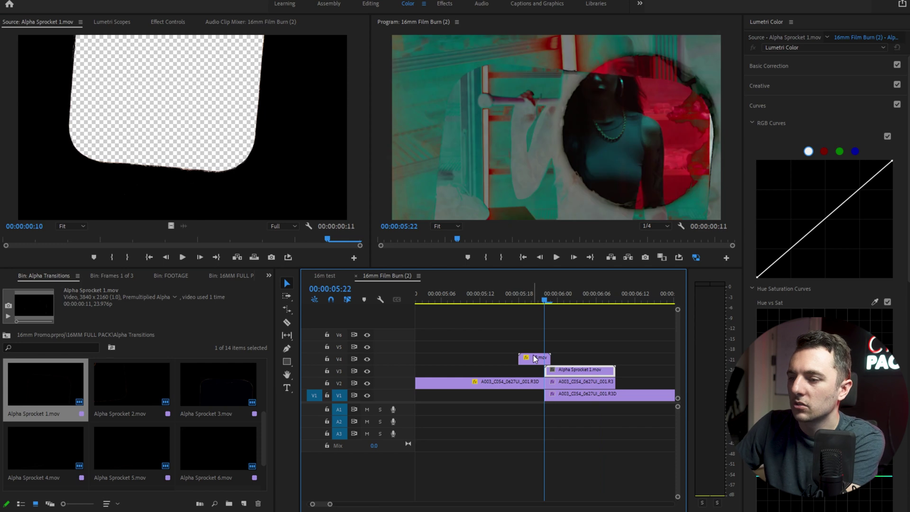
left_click(533, 356)
key("Delete")
- Step through the Alpha Sprocket 1.mov transition frame by frame, and play it from just before the cut
key("Left")
key("Left")
key("Right")
key("Right")
key("Right")
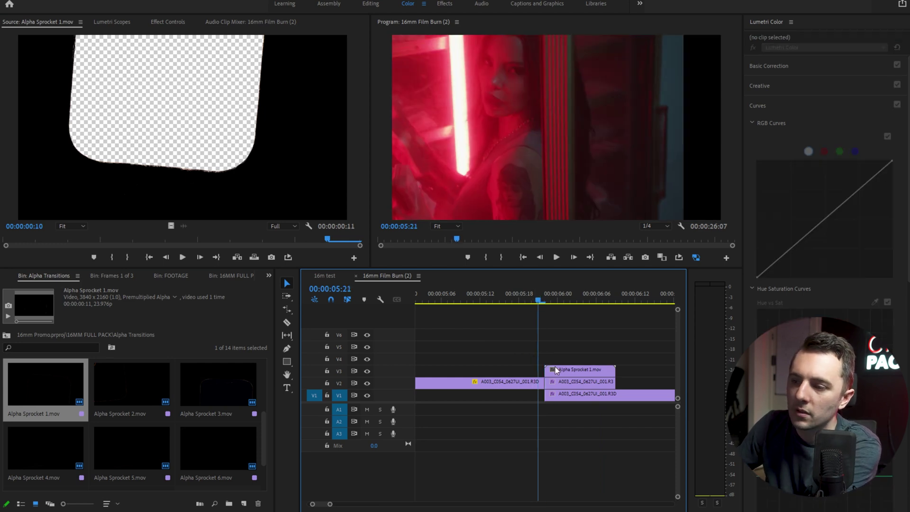
key("Right")
key("Right")
key("Right")
key("Right")
key("Right")
key("Right")
key("Right")
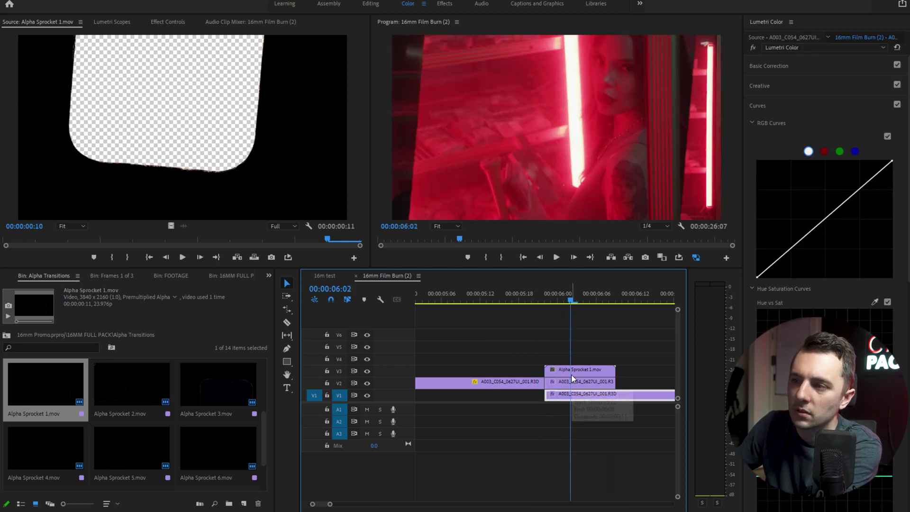
key("space")
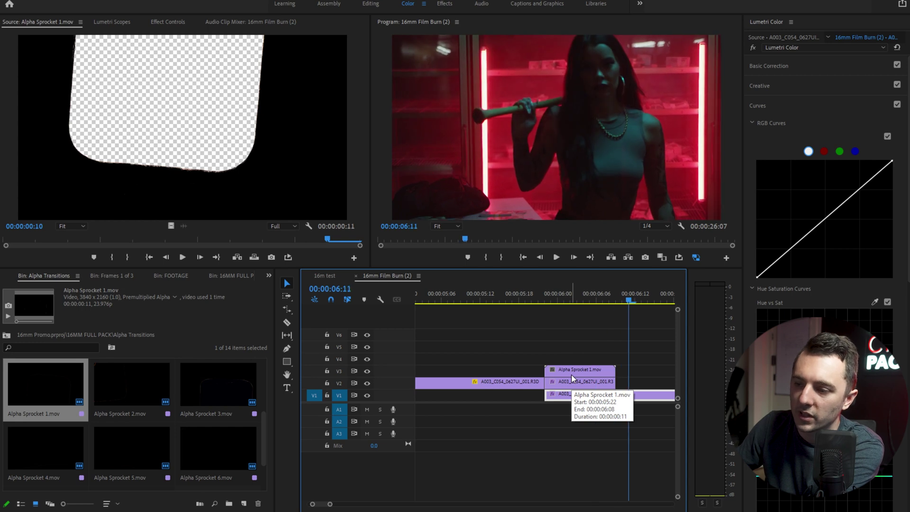
left_click(538, 302)
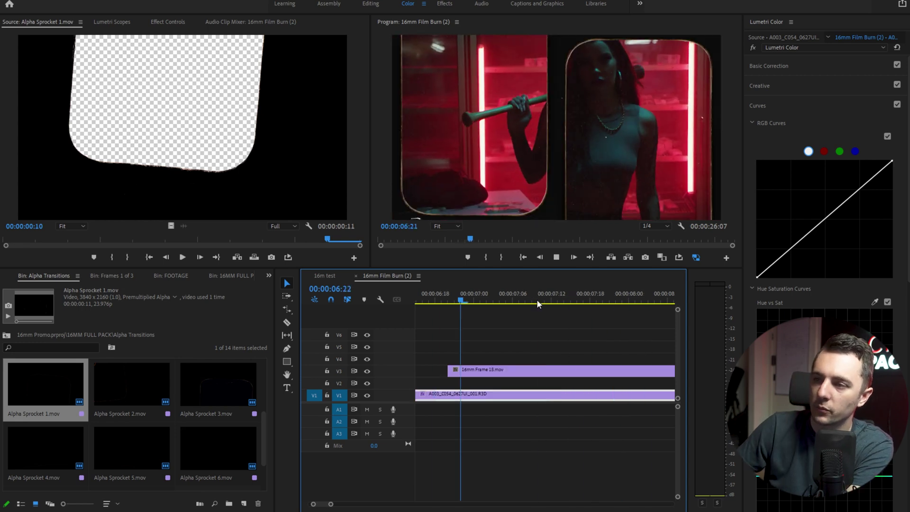
key("space")
- Move 16mm Frame 18.mov later on V3, away from the sprocket transition, and return to the 16MM FULL PACK bin
left_click_drag(550, 370, 667, 370)
scroll(145, 399, "down", 2)
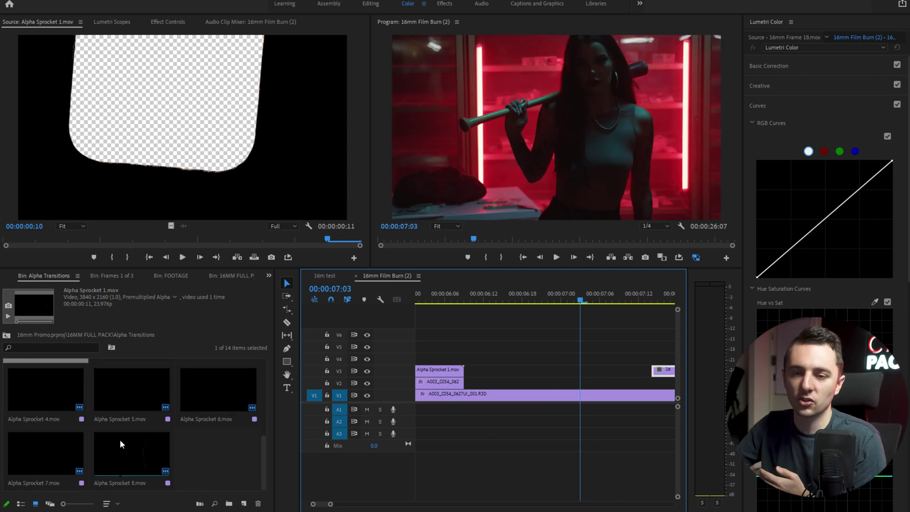
left_click(8, 335)
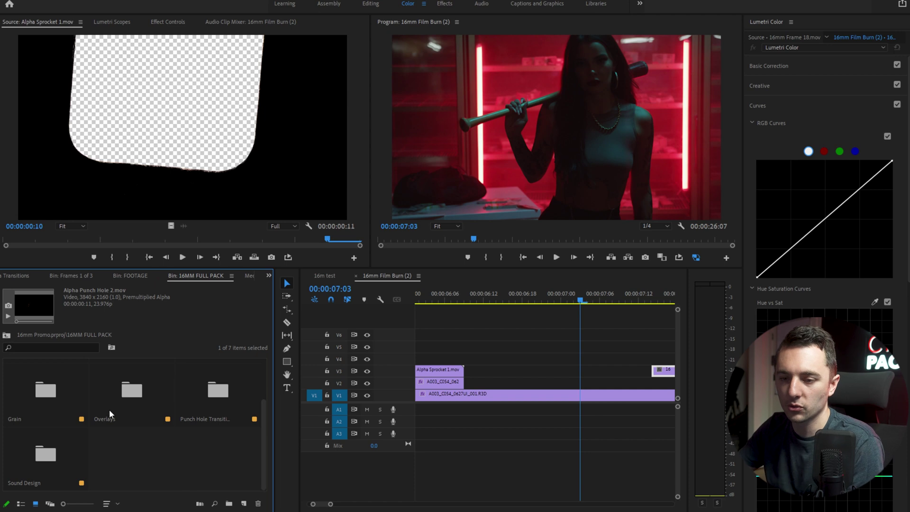
- Place Film Sound 4.wav from the Sound Design bin on A1 just before the sprocket transition, replacing Burn 2.wav, and lower its volume
double_click(36, 470)
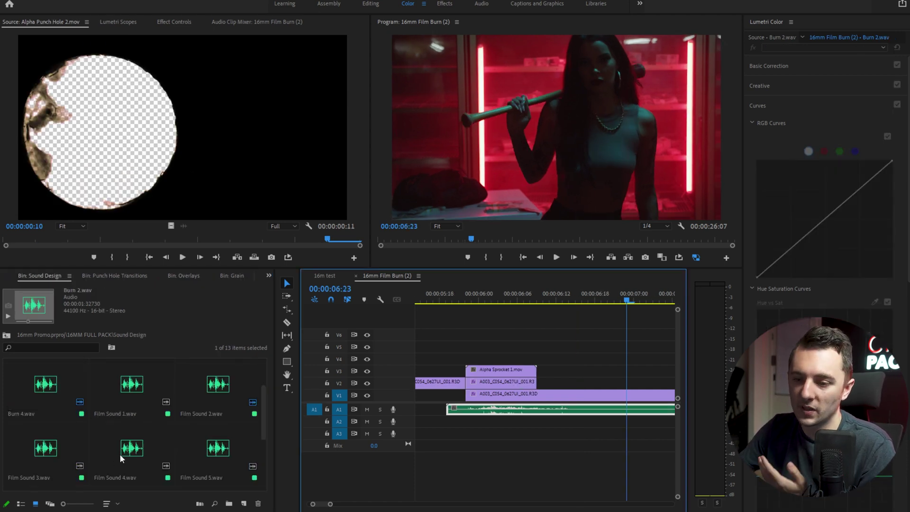
left_click_drag(127, 446, 464, 410)
key("Delete")
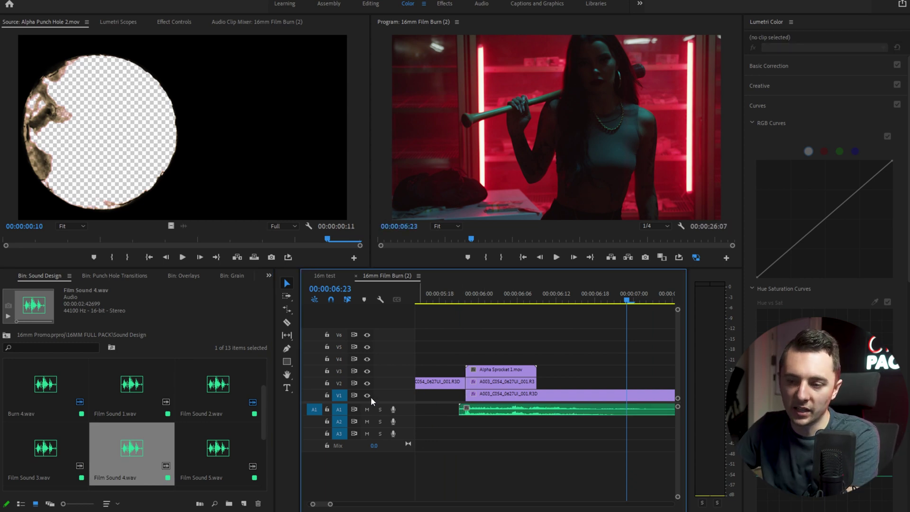
double_click(403, 414)
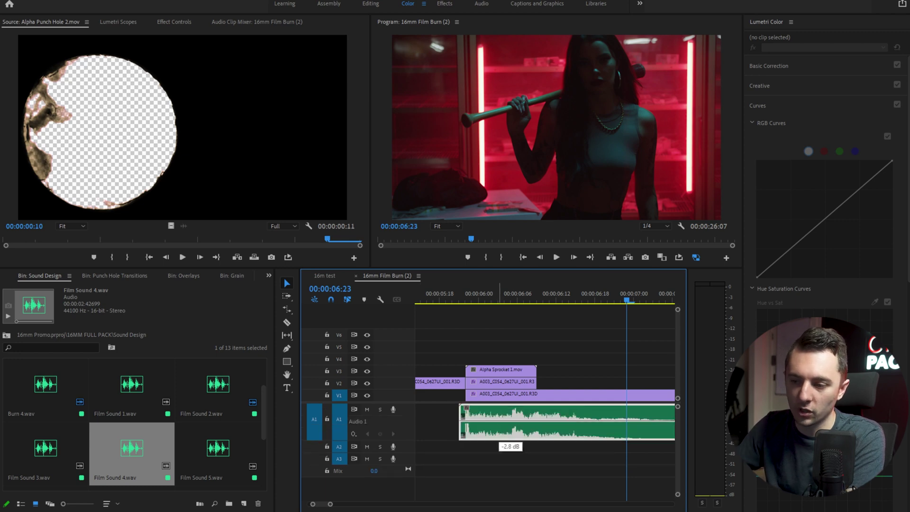
- Play the Alpha Sprocket 1.mov transition with its sound from just before the cut, and save the project
left_click(459, 291)
key("space")
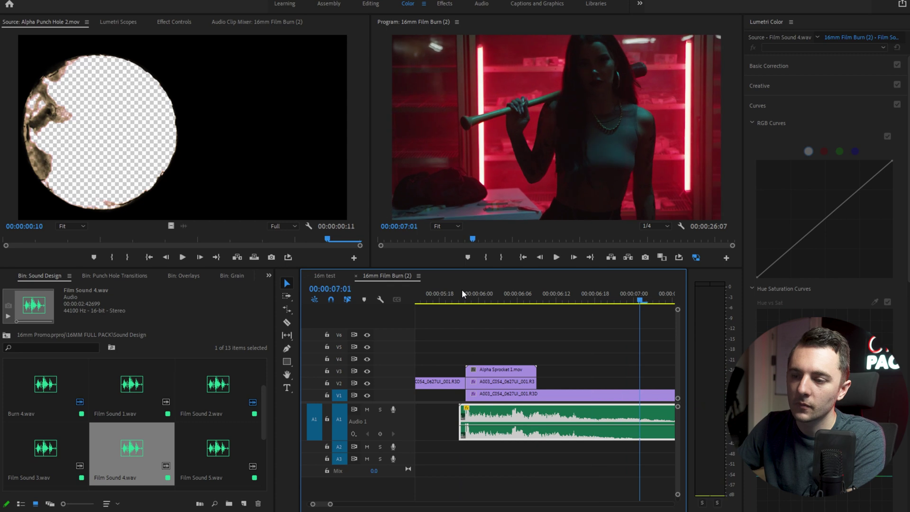
key("space")
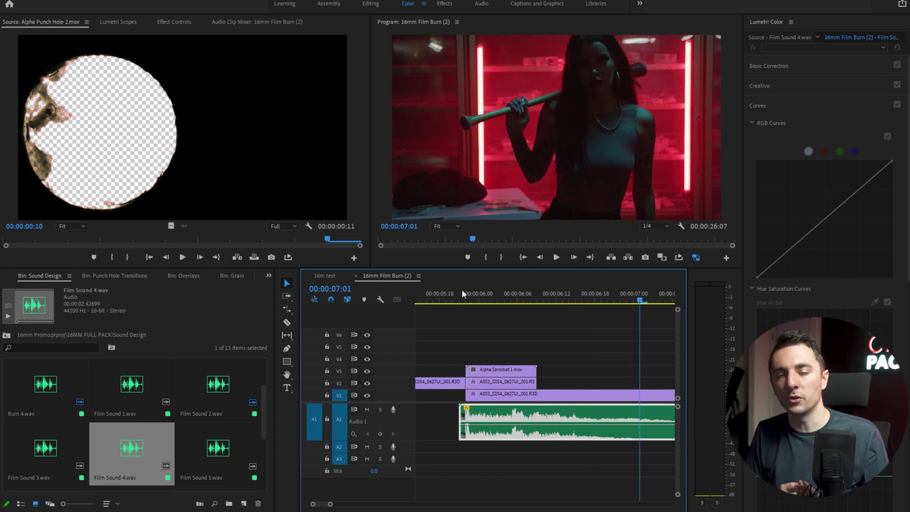
key("ctrl+s")
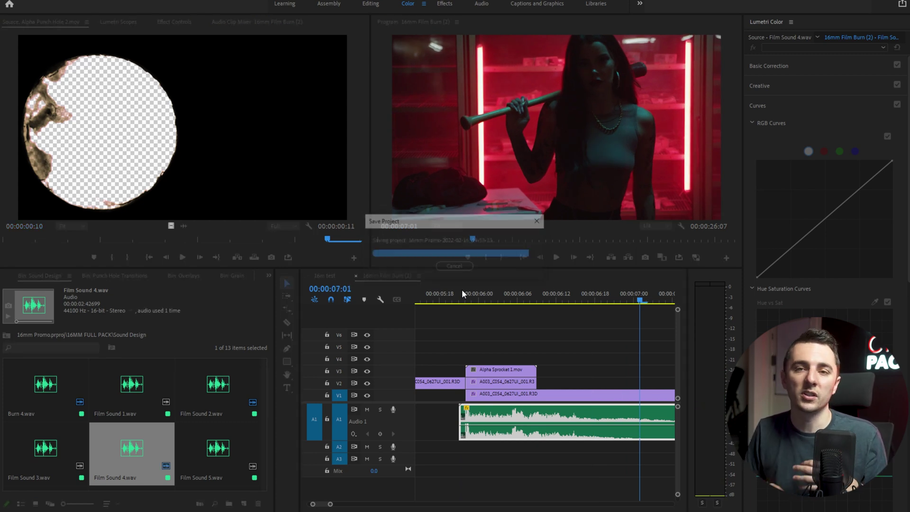